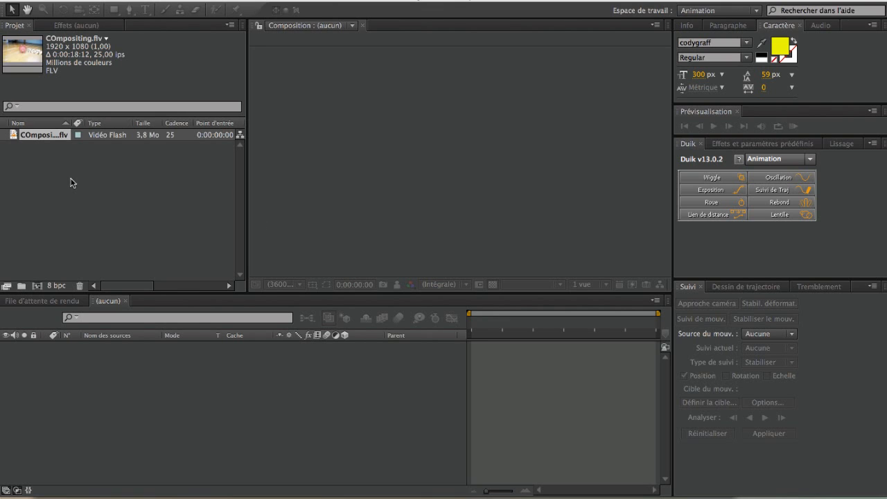
Step: Create a composition from the COmpositing.flv footage
click(46, 138)
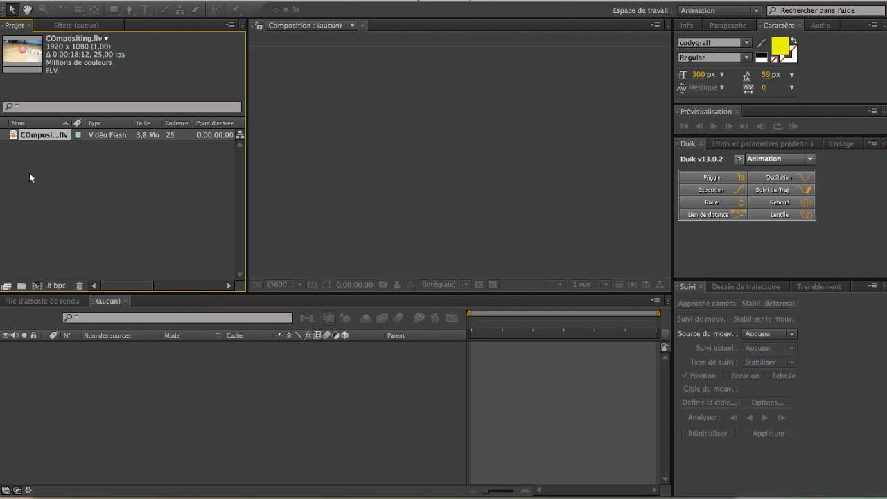
click(47, 186)
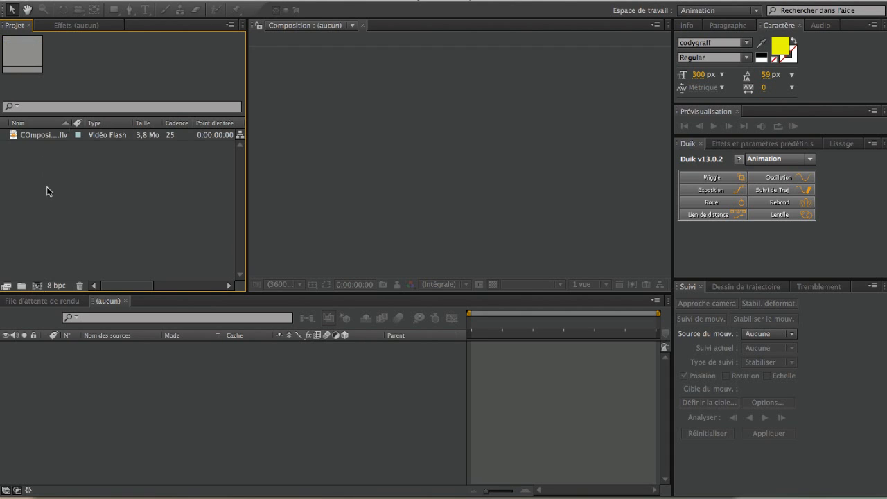
click(14, 136)
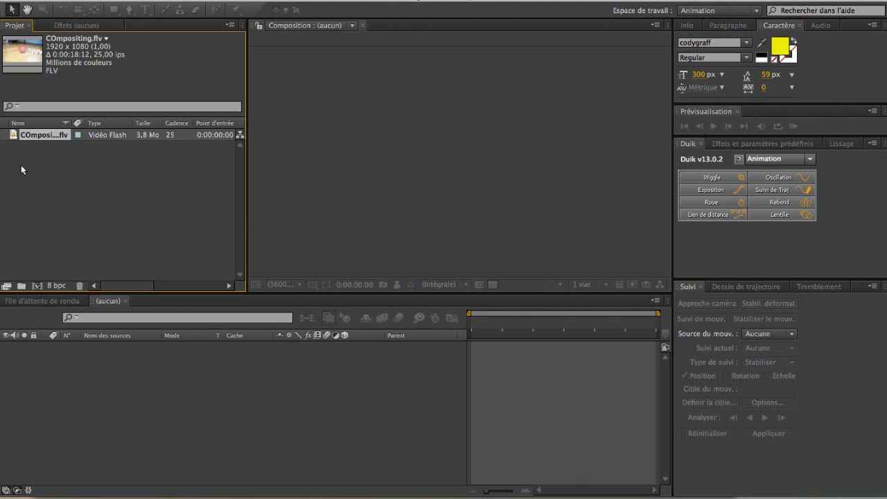
click(36, 284)
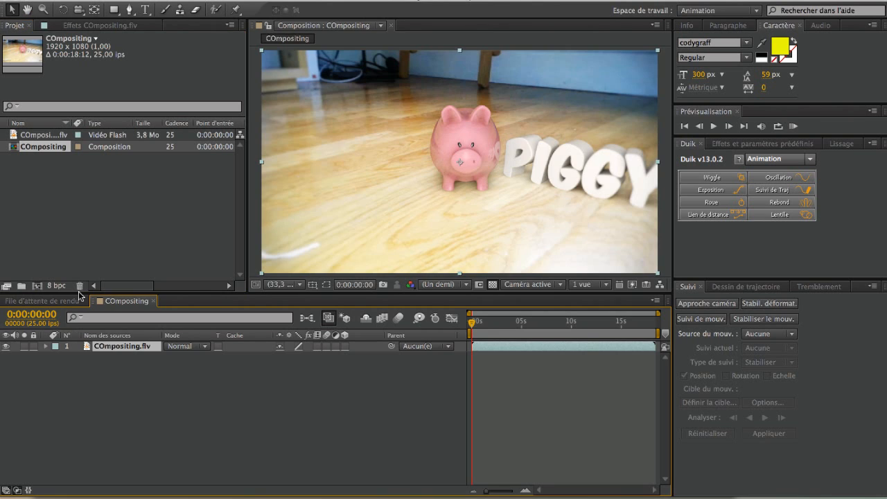
Step: Check the preview resolution and magnification options, scrub through the footage and return to the first frame
click(448, 285)
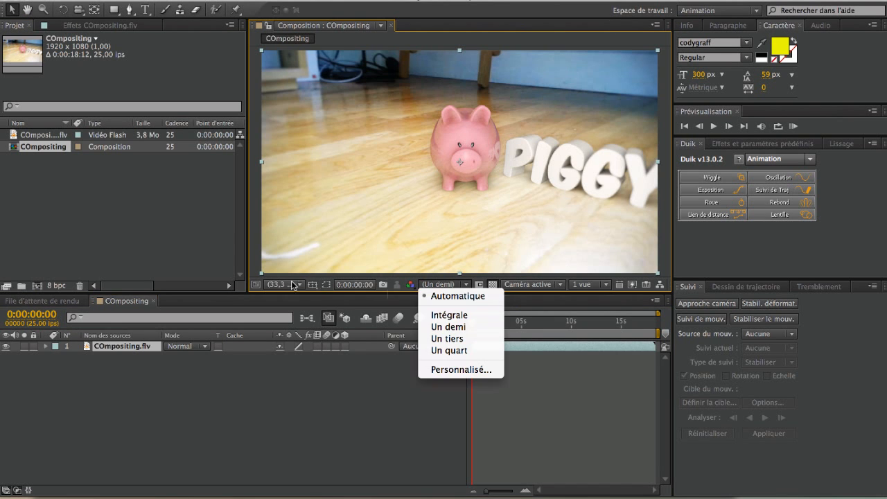
click(293, 285)
click(292, 285)
click(419, 273)
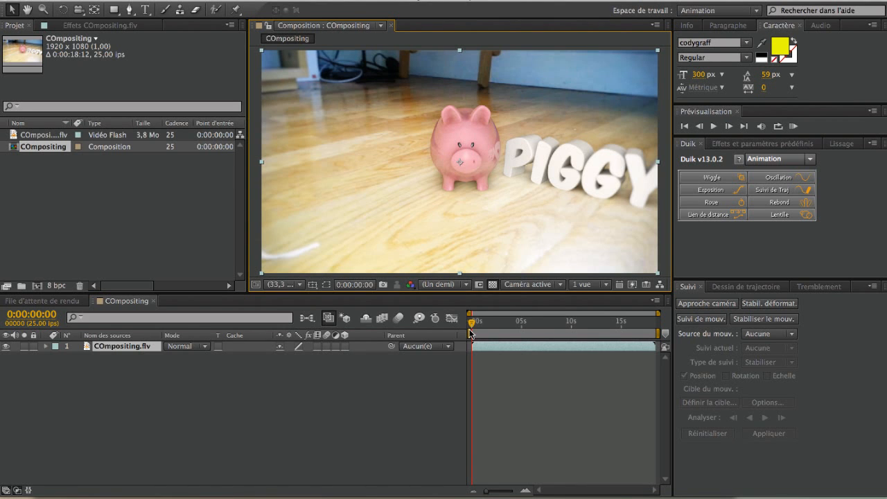
drag(474, 332, 627, 328)
click(533, 322)
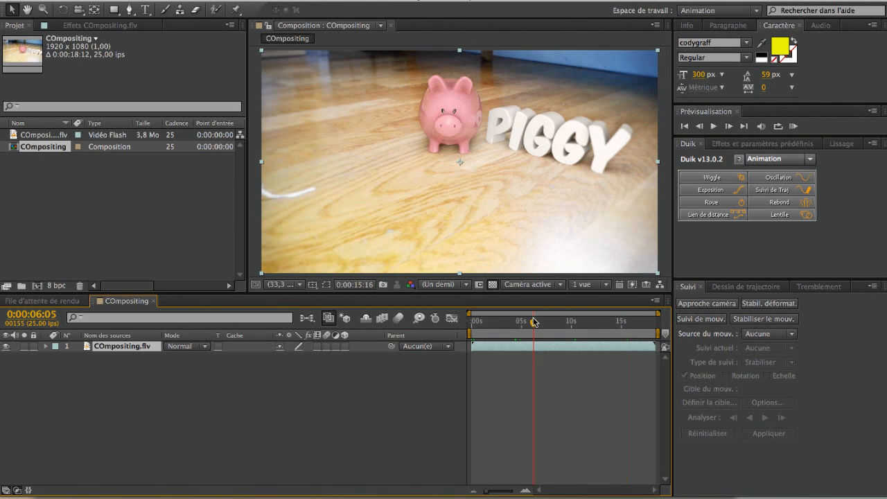
drag(502, 323, 420, 323)
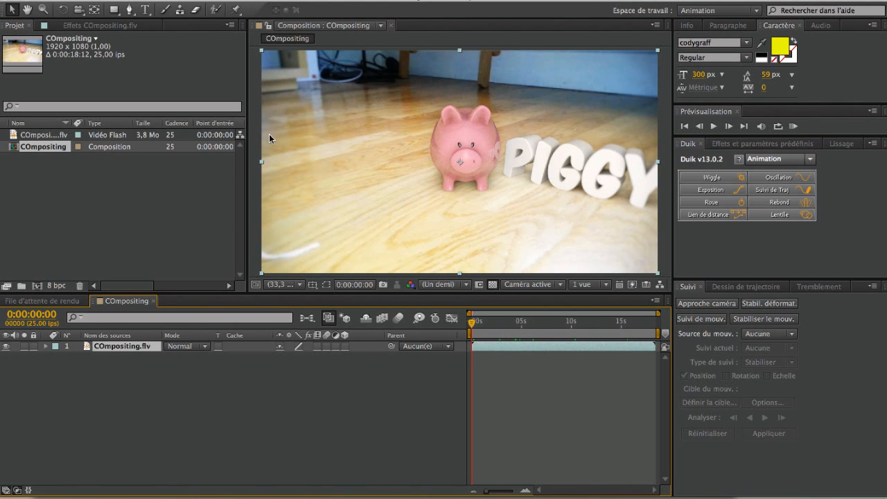
double_click(115, 347)
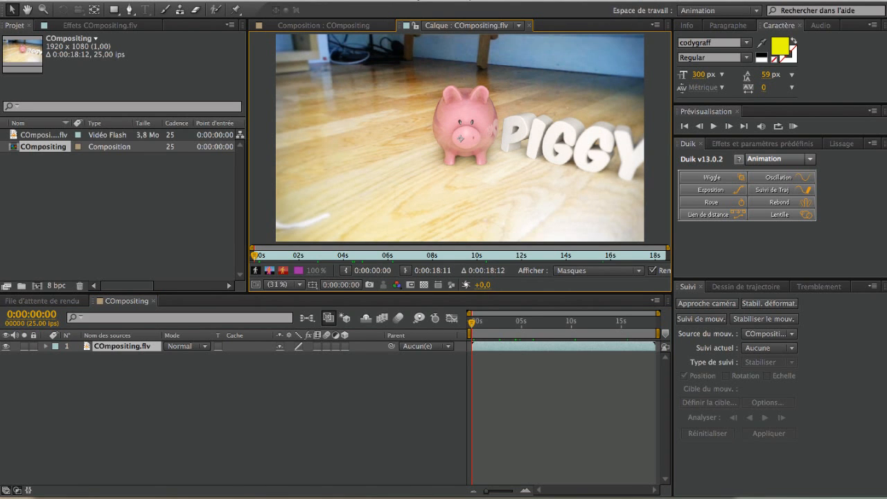
click(529, 26)
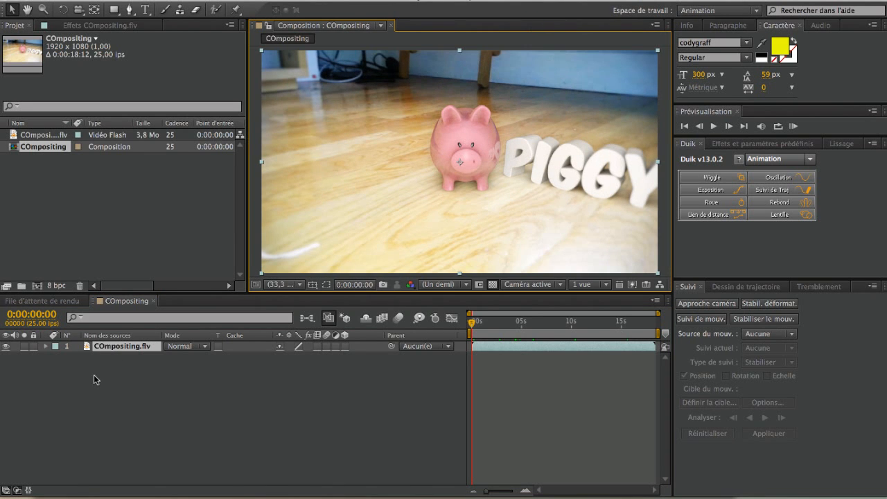
key(Return)
double_click(108, 352)
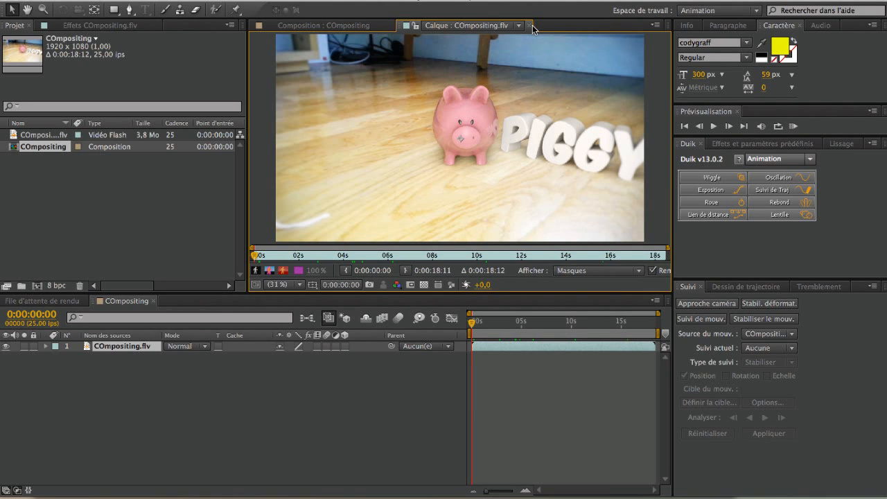
click(530, 25)
Step: Rename the COmpositing.flv layer FOND
click(113, 349)
key(Return)
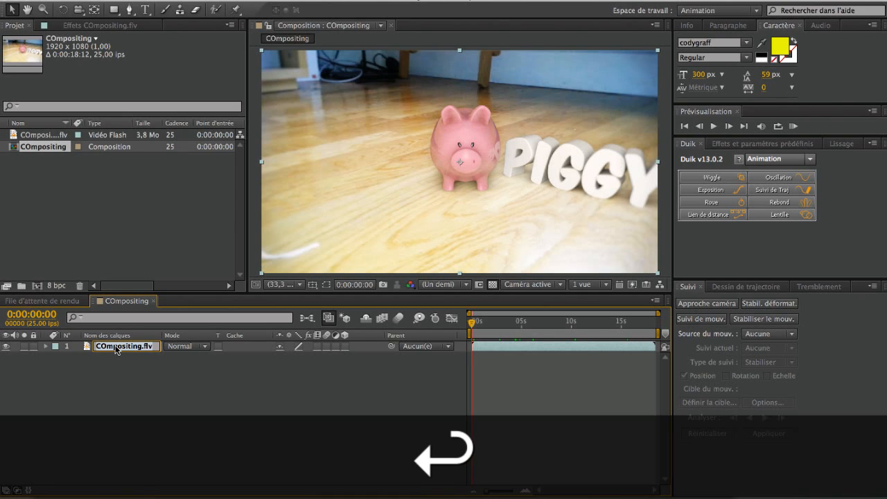
key(shift)
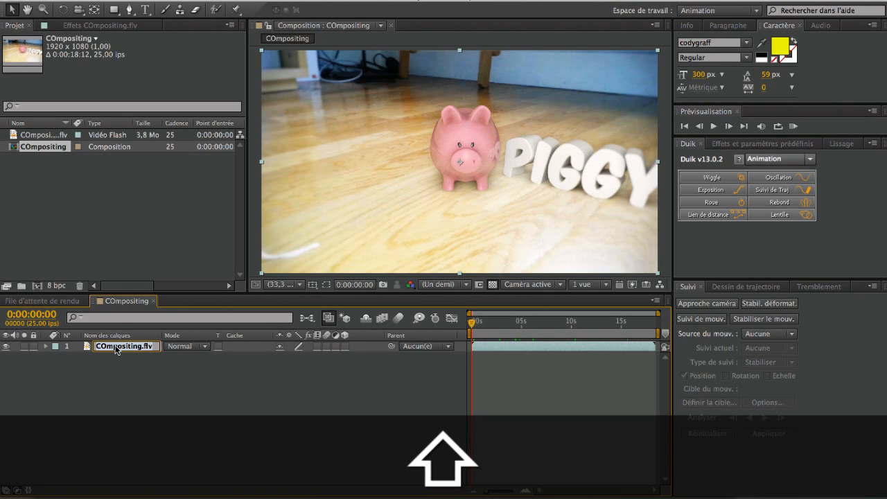
text(FOND)
click(107, 348)
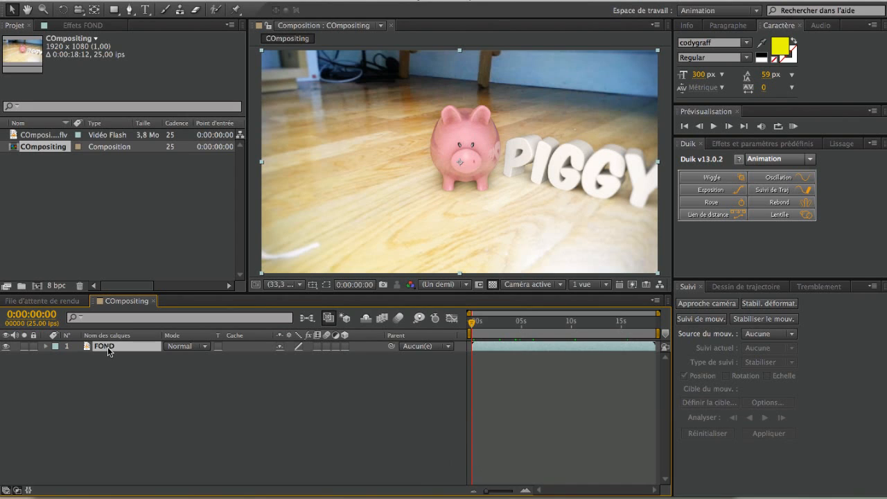
Step: Duplicate the FOND layer
right_click(119, 384)
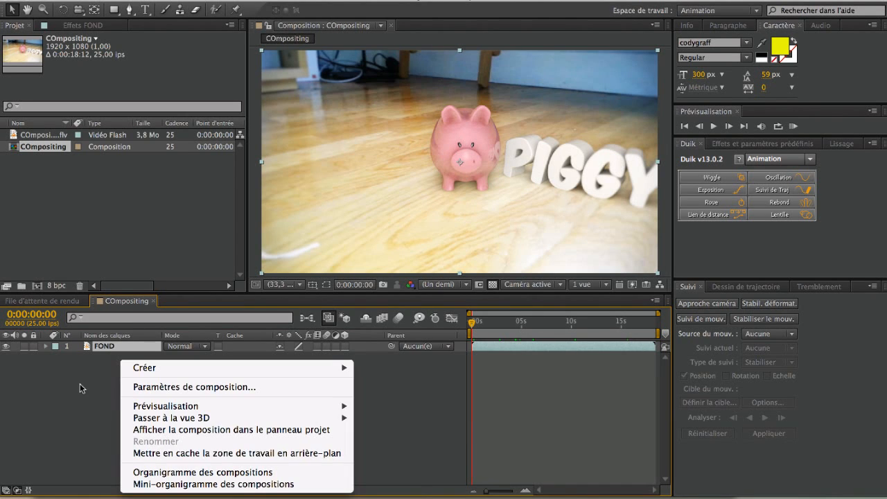
click(80, 383)
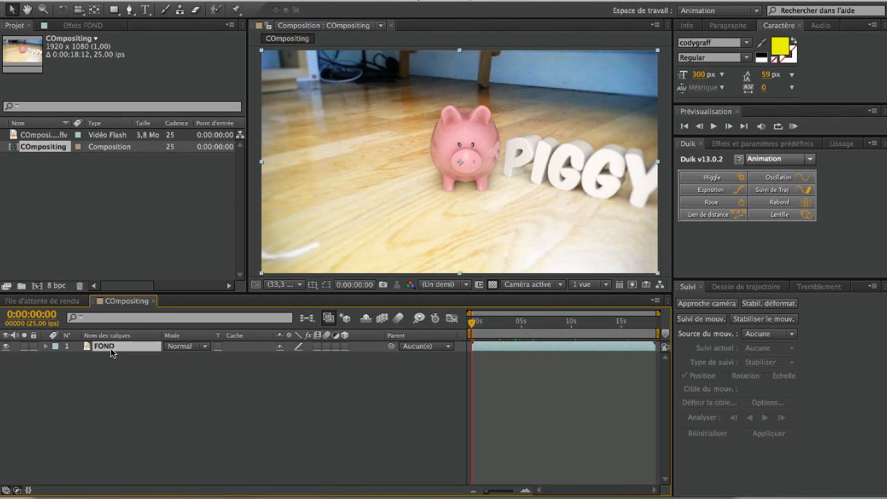
key(super+d)
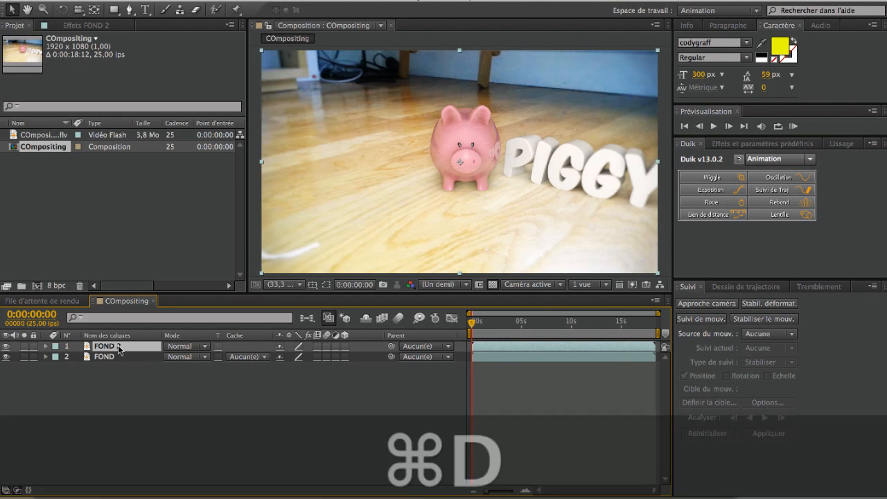
double_click(119, 349)
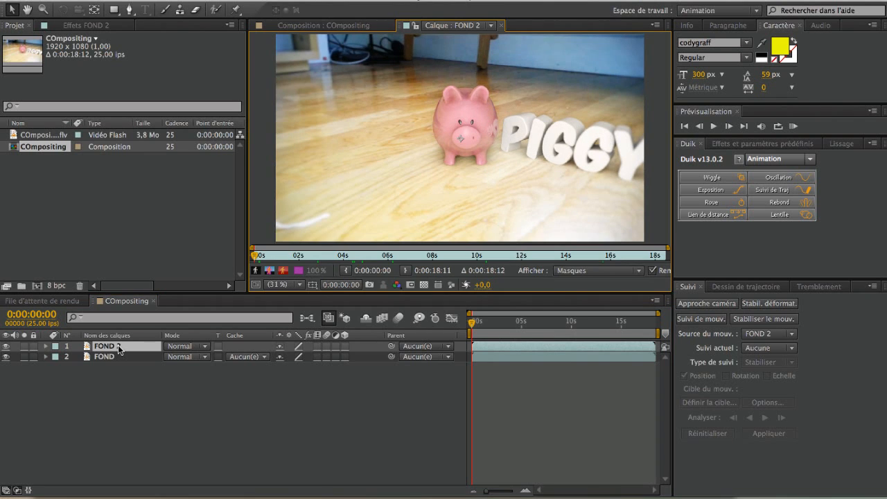
click(502, 25)
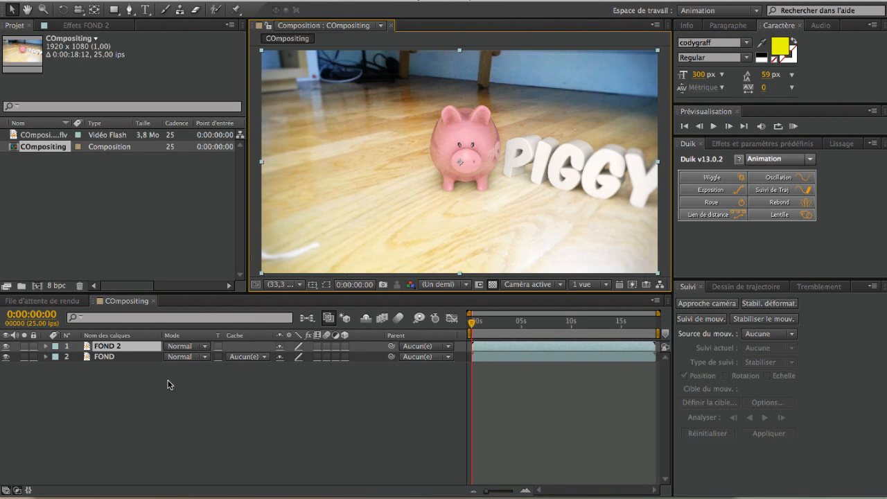
double_click(120, 349)
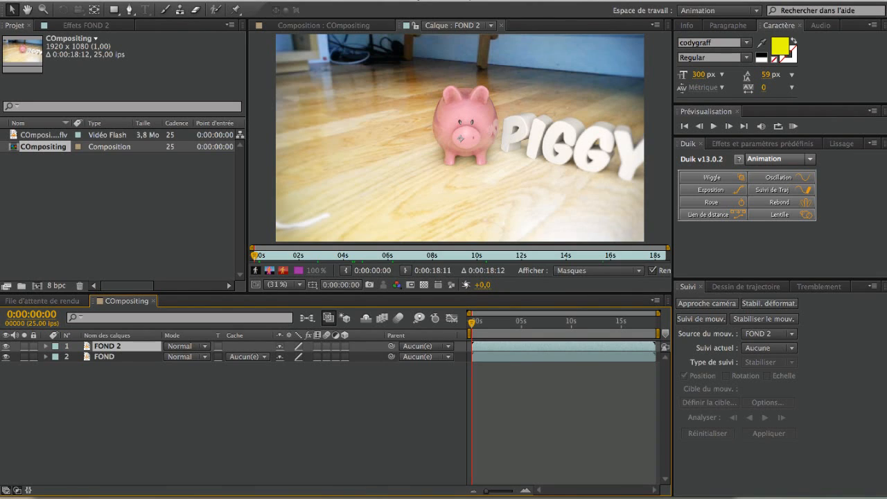
click(502, 25)
Step: Rename the duplicated FOND 2 layer loupe
key(Return)
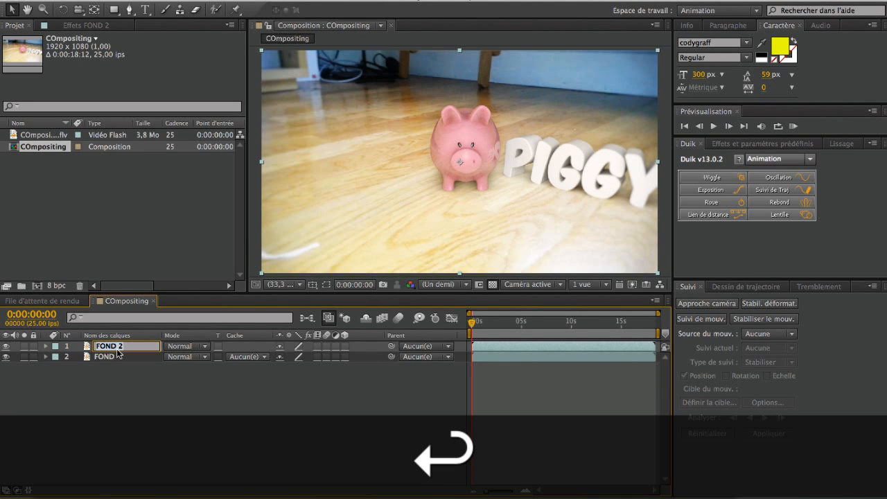
text(GR)
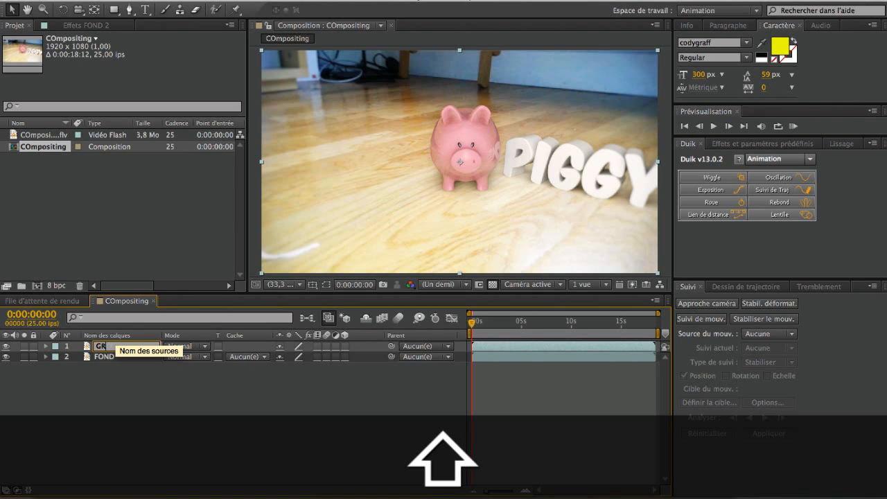
text(OS C)
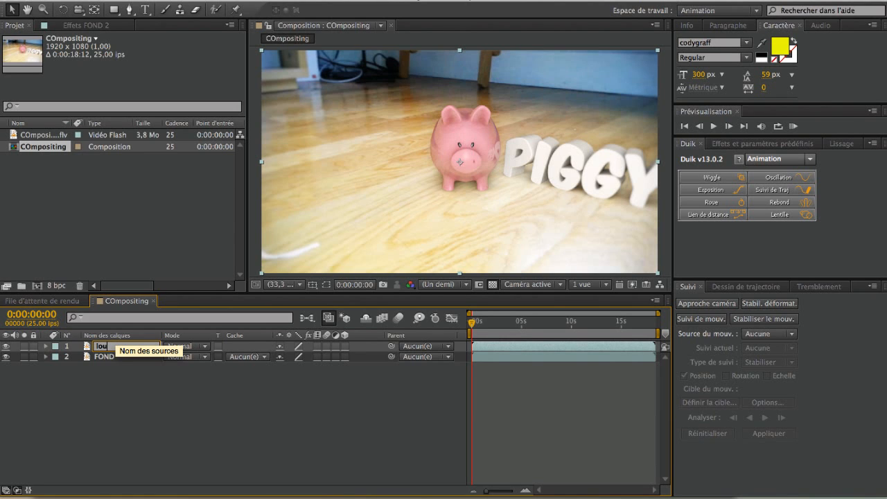
key(Return)
click(92, 410)
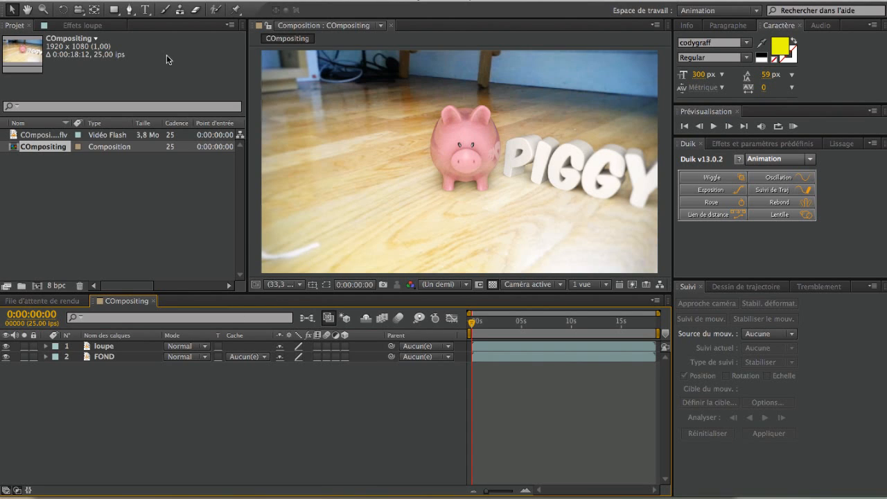
Step: Enlarge the loupe layer proportionally in the composition view to about 107%
click(115, 10)
scroll(414, 172, down, 2)
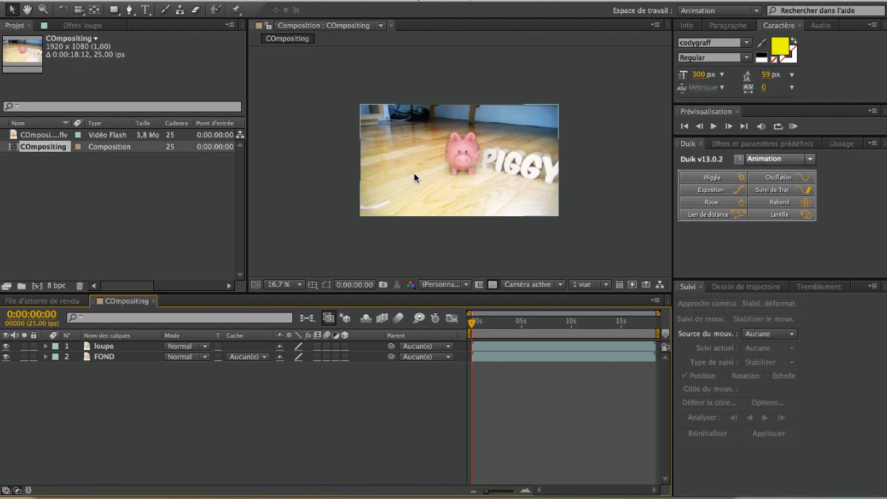
click(413, 160)
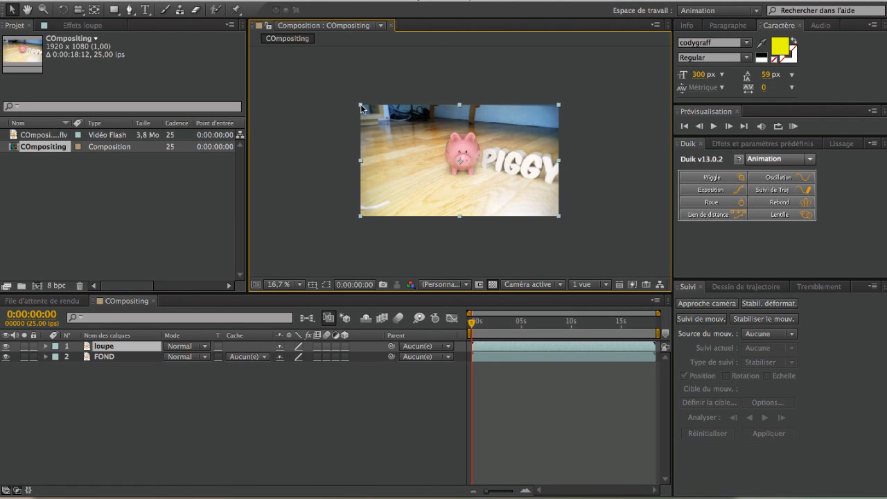
mouse_move(361, 106)
mouse_down()
mouse_move(346, 95)
mouse_move(354, 103)
mouse_up()
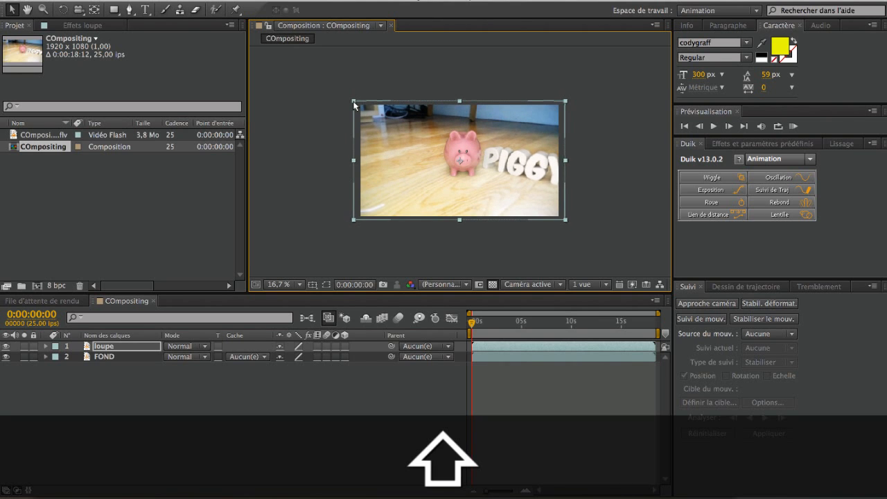
Step: Reveal the loupe layer's scale and set it to 110% with linked proportions
click(103, 351)
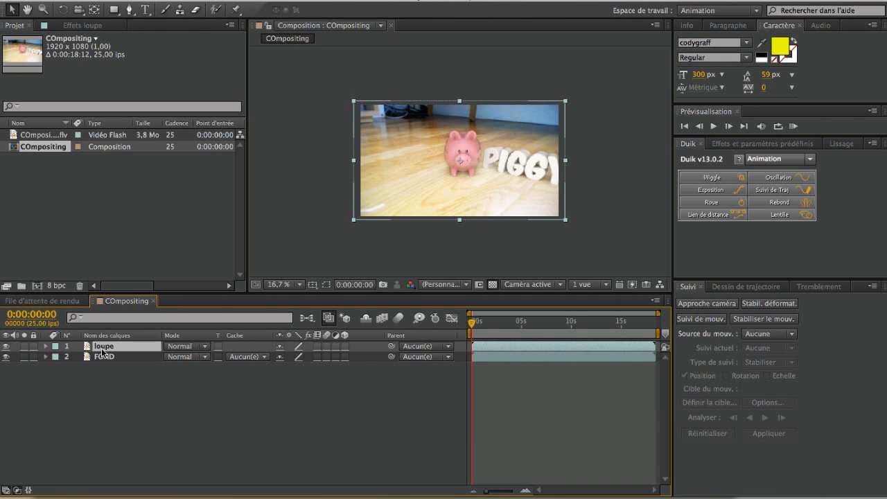
key(s)
click(298, 365)
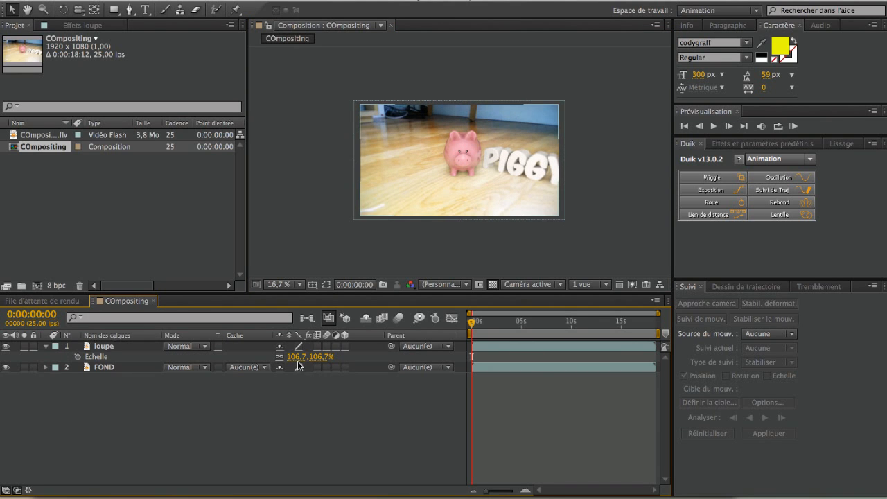
click(297, 357)
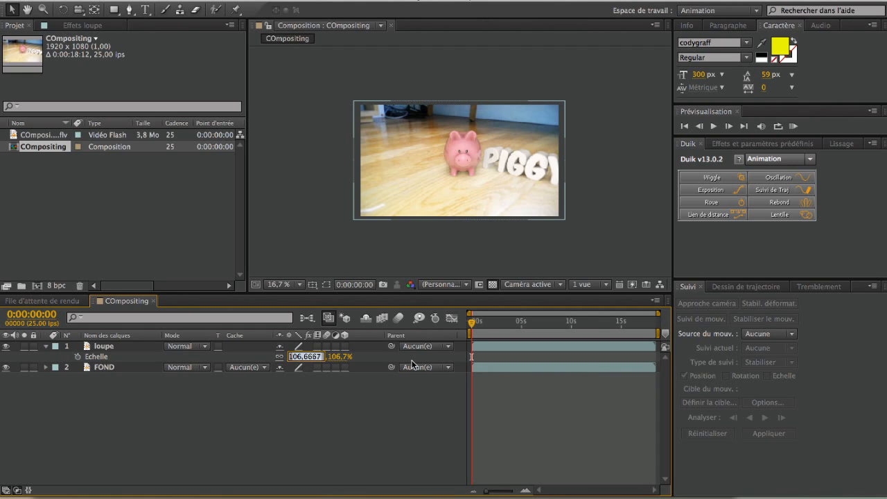
text(110)
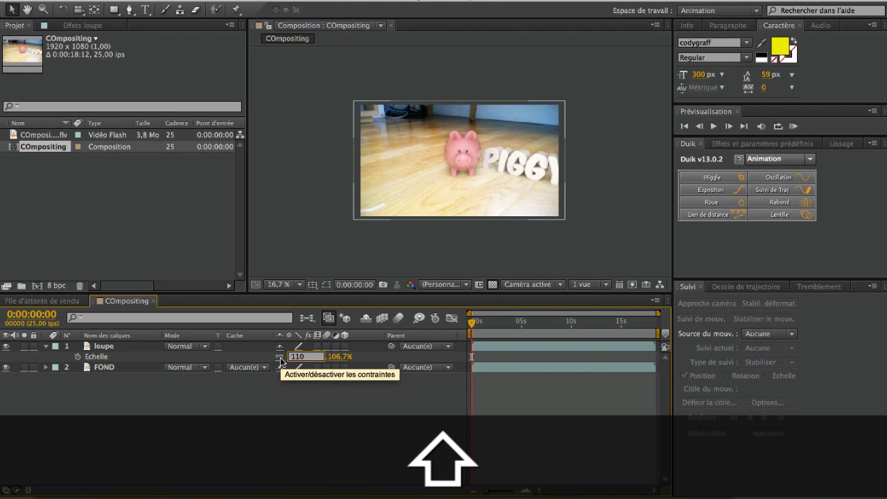
click(313, 419)
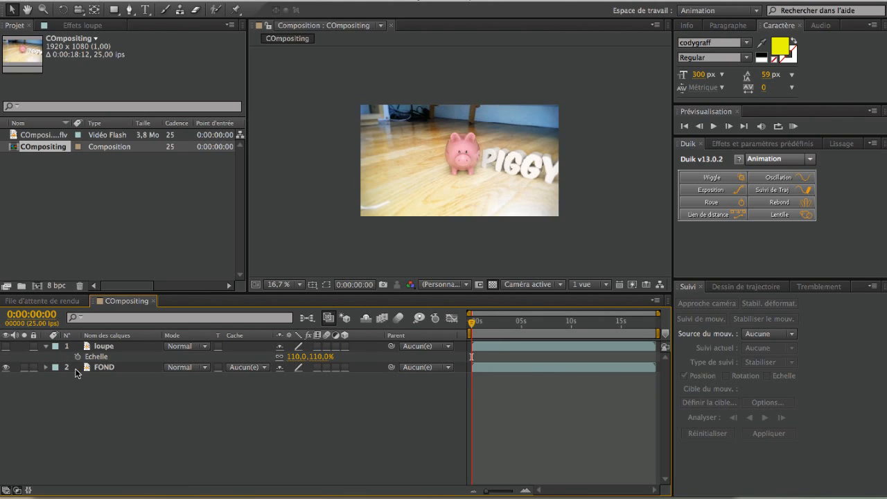
Step: Set the loupe layer's linked scale to 105%
click(298, 356)
key(Right)
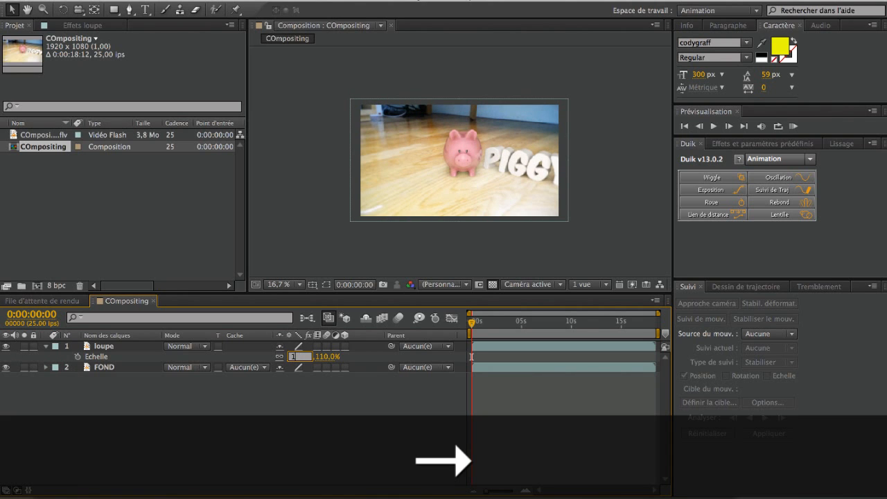
key(Return)
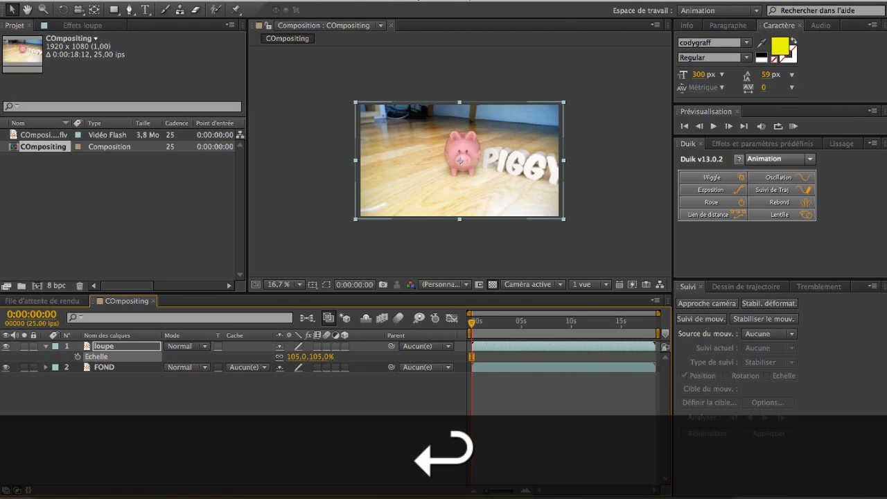
click(307, 420)
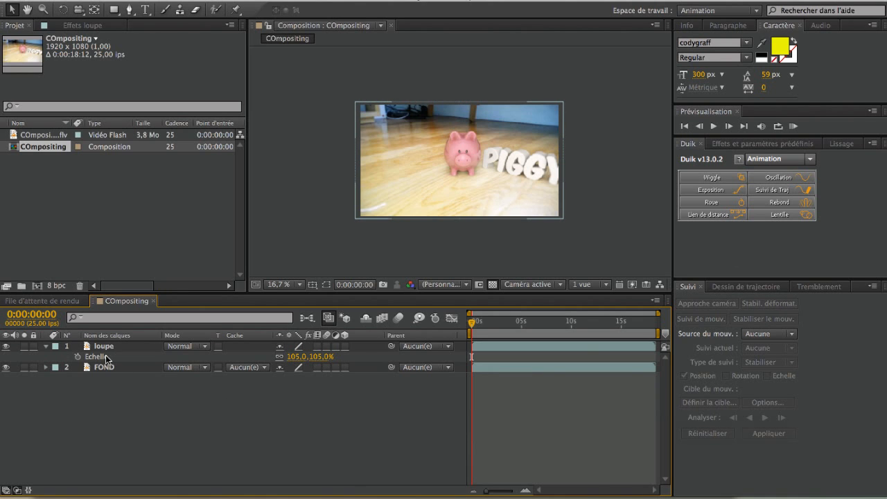
click(109, 346)
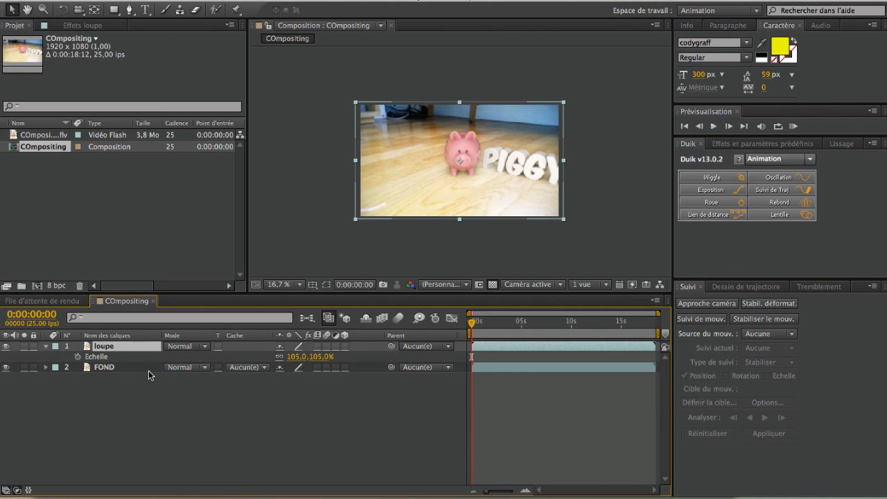
click(45, 347)
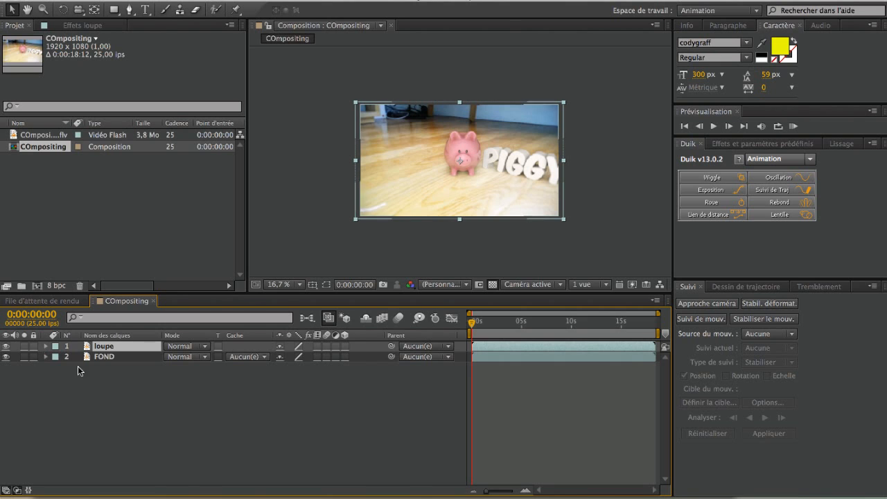
right_click(109, 388)
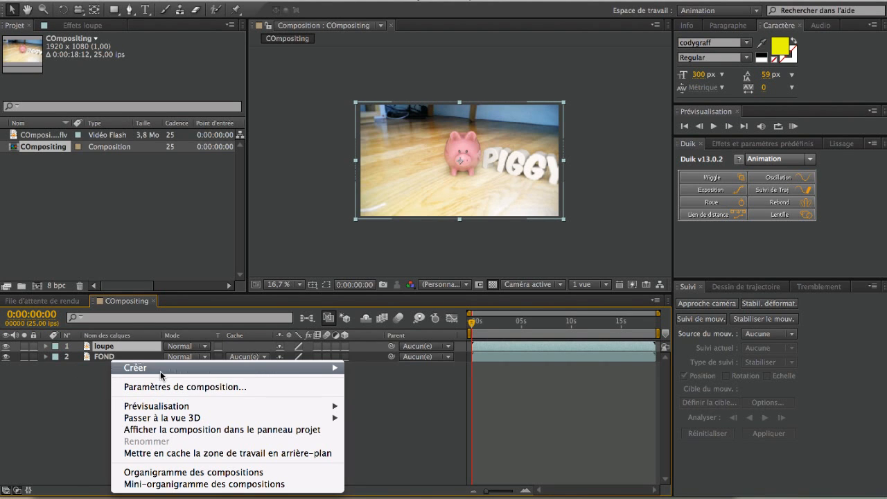
mouse_move(163, 371)
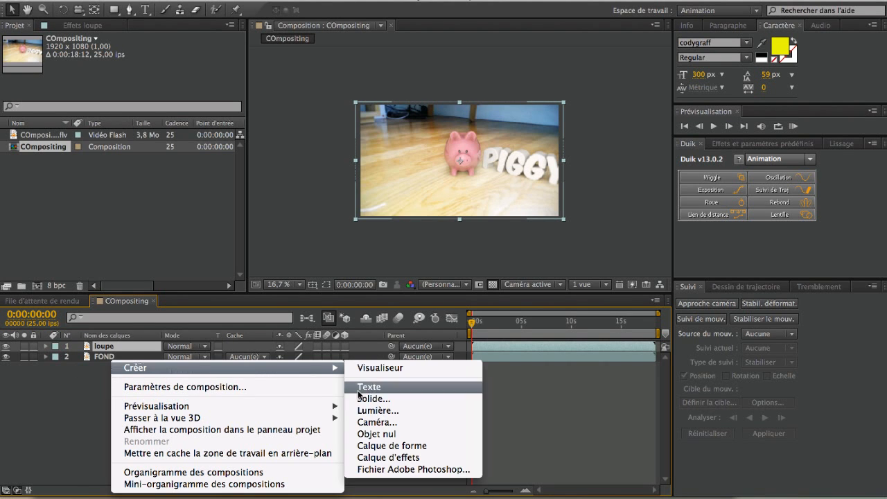
click(388, 457)
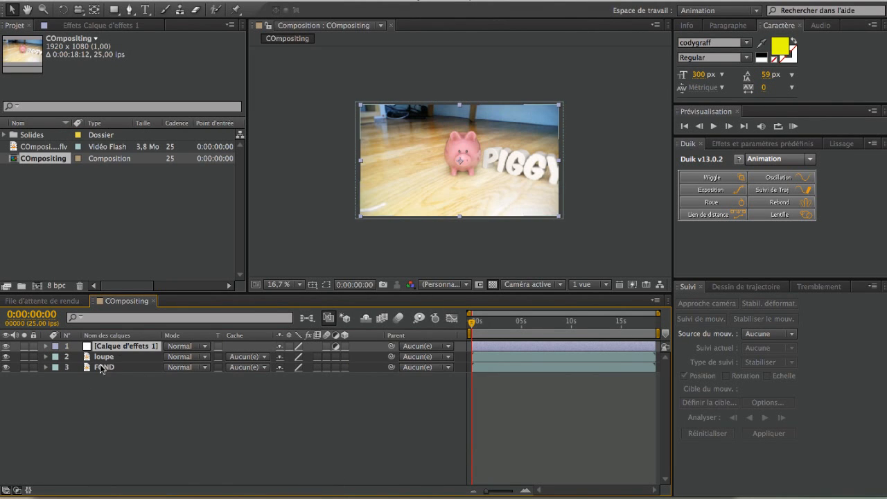
key(Delete)
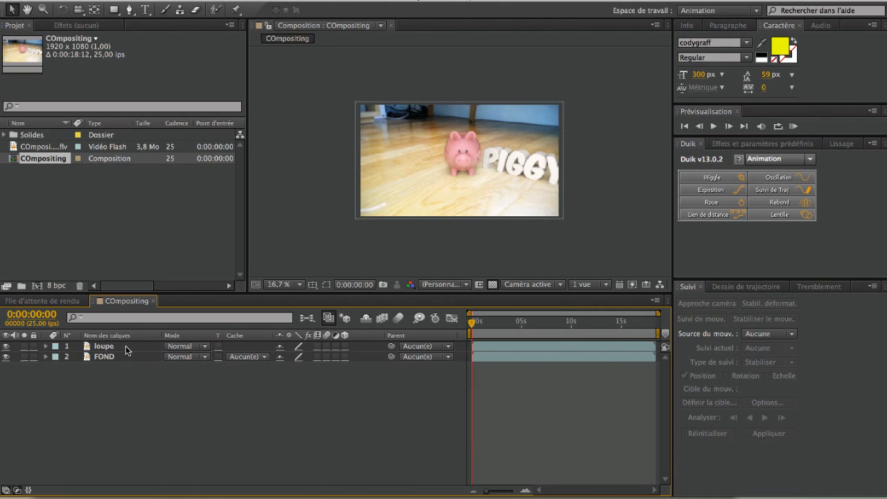
Step: Draw a tall rectangular mask on the loupe layer covering the PIGGY lettering and extending beyond the frame's upper and lower edges
click(109, 347)
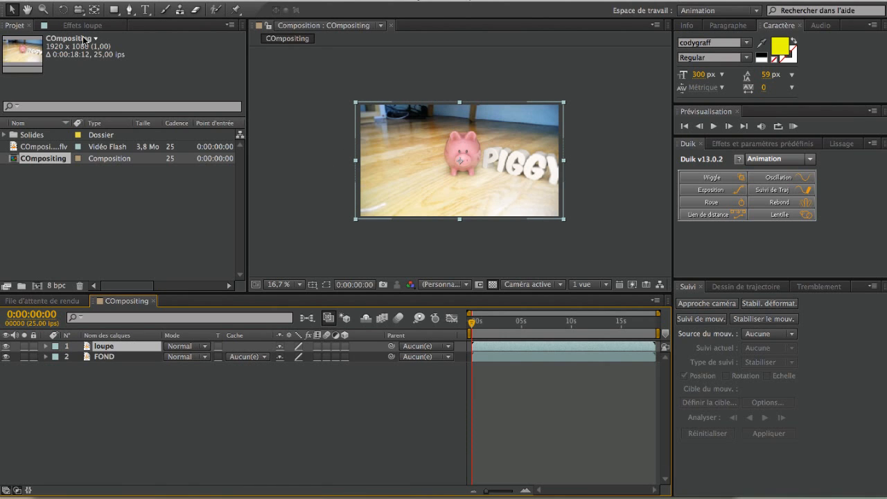
click(116, 9)
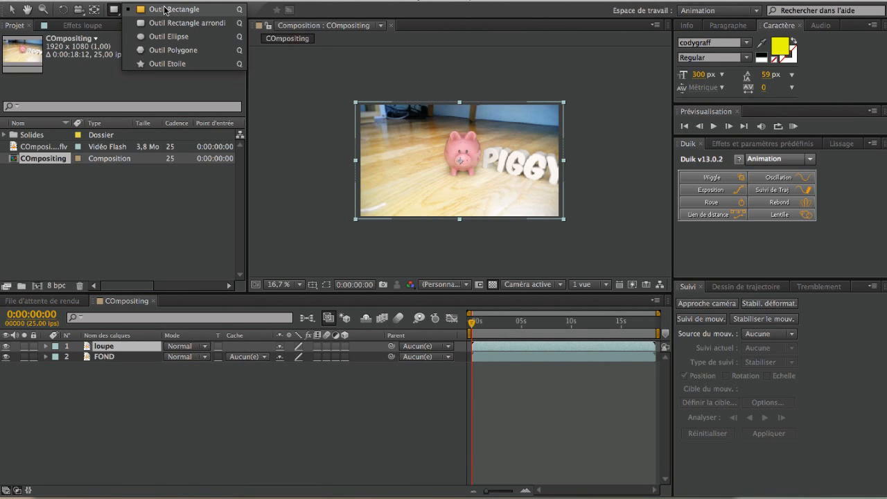
click(165, 9)
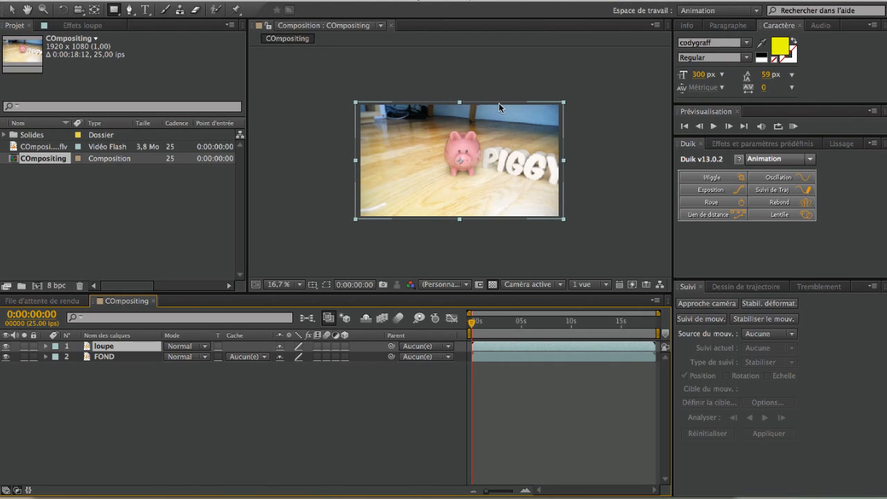
drag(478, 86, 574, 235)
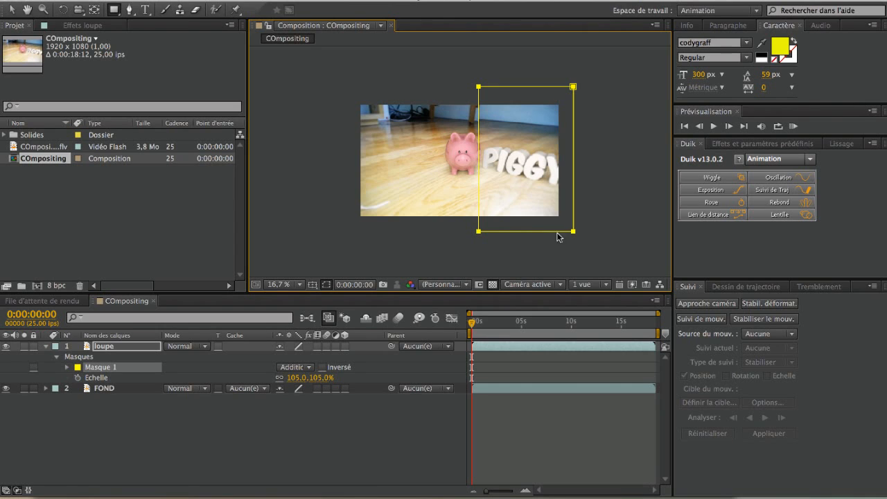
drag(575, 231, 558, 233)
key(super+z)
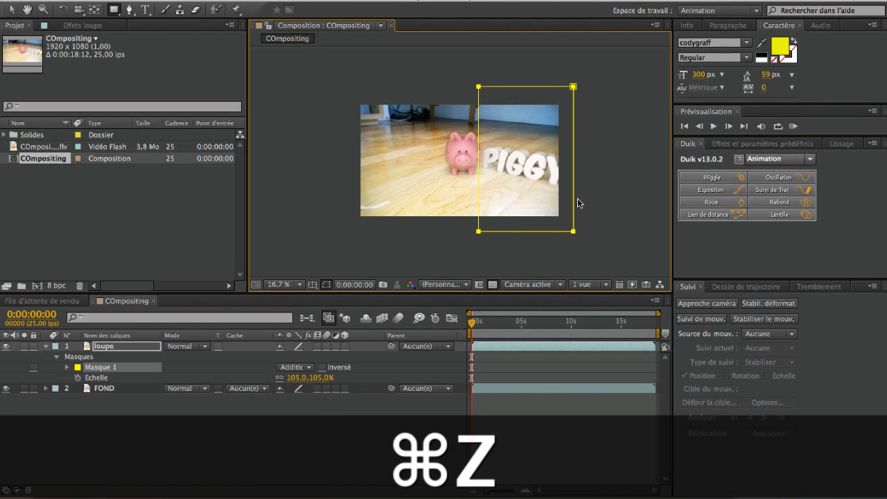
Step: Shift the loupe layer's rectangular mask leftward so it frames the pig at the centre of the image
key(v)
drag(572, 185, 517, 192)
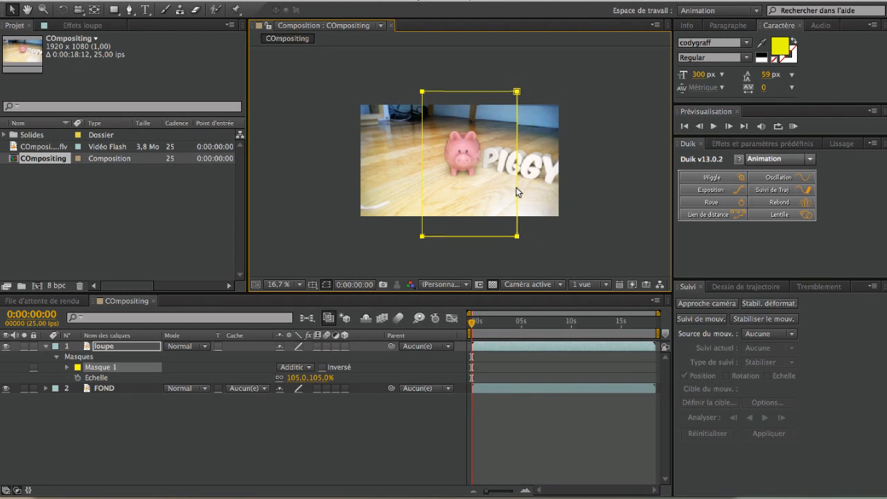
click(393, 418)
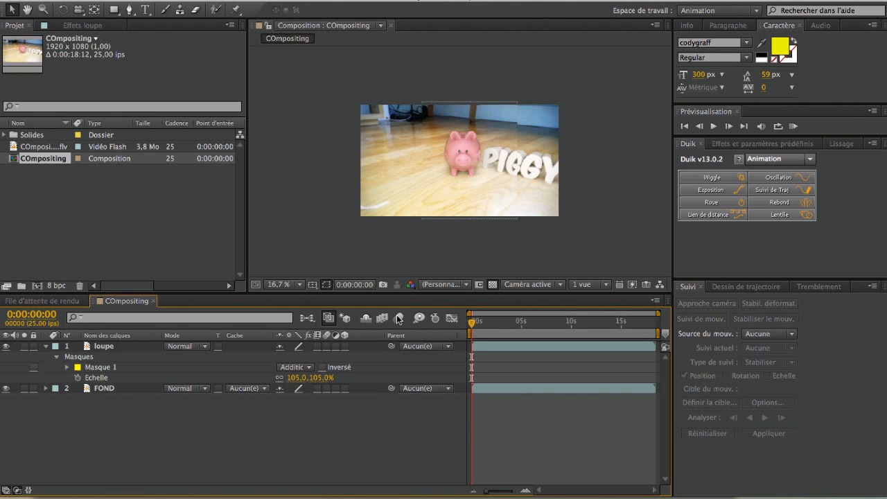
Step: Try moving the whole loupe layer to the right together with its mask, and undo the move
scroll(484, 226, up, 5)
scroll(484, 226, down, 4)
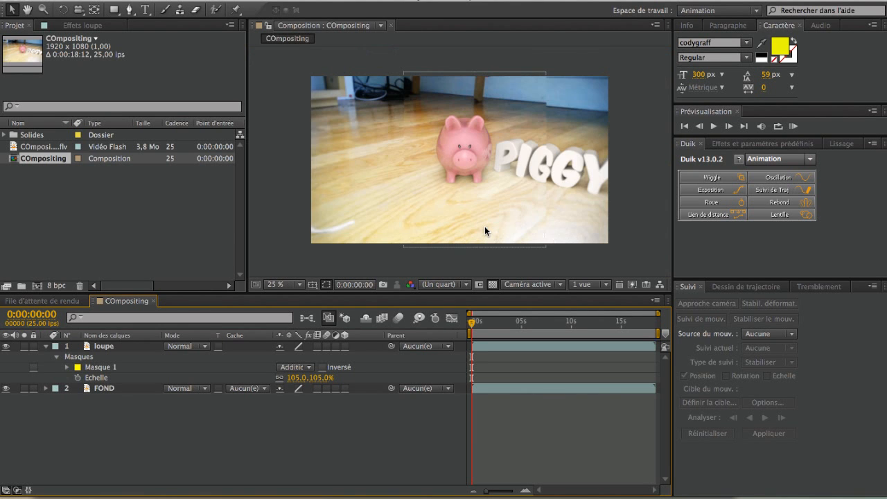
scroll(484, 226, up, 2)
scroll(485, 225, down, 2)
click(478, 186)
drag(478, 186, 547, 192)
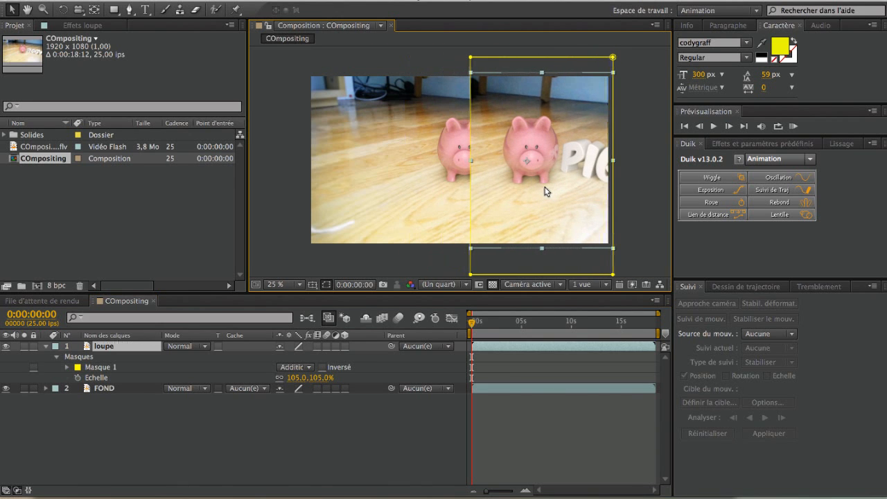
key(super+z)
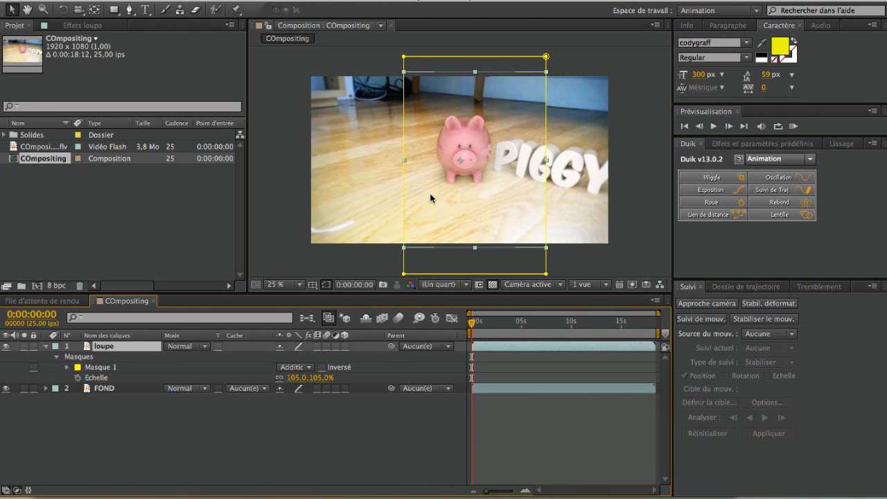
drag(565, 57, 394, 209)
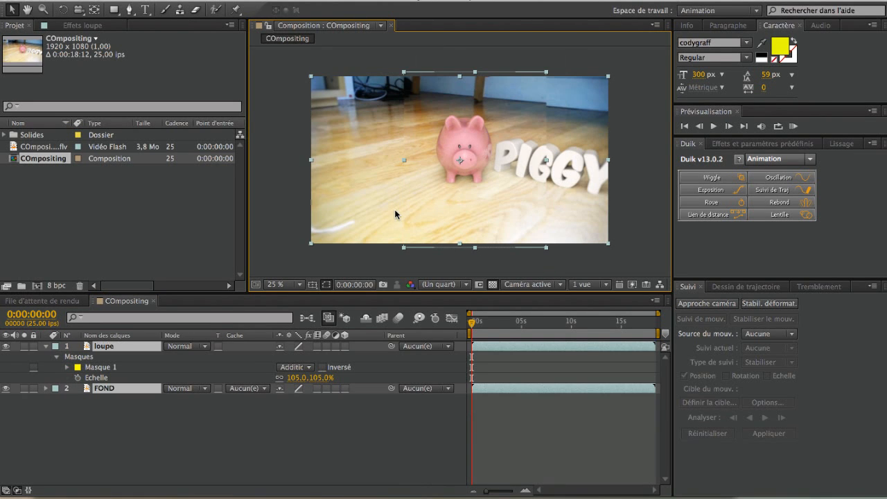
double_click(447, 171)
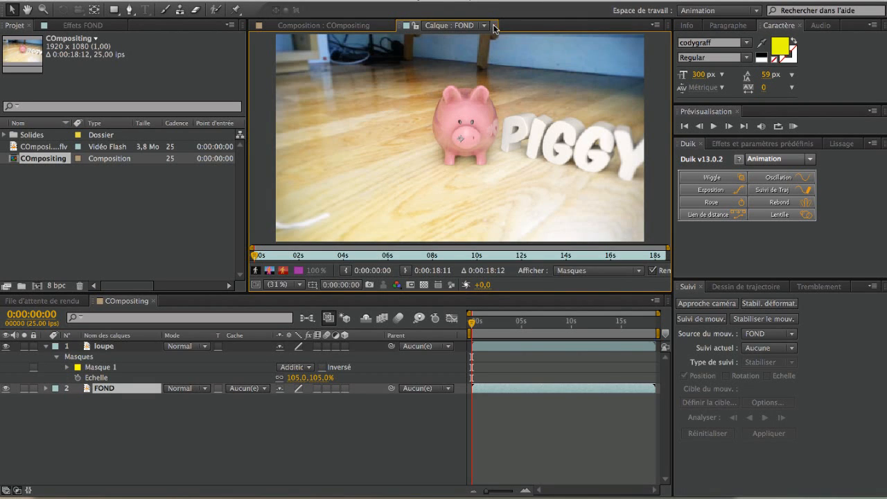
click(495, 27)
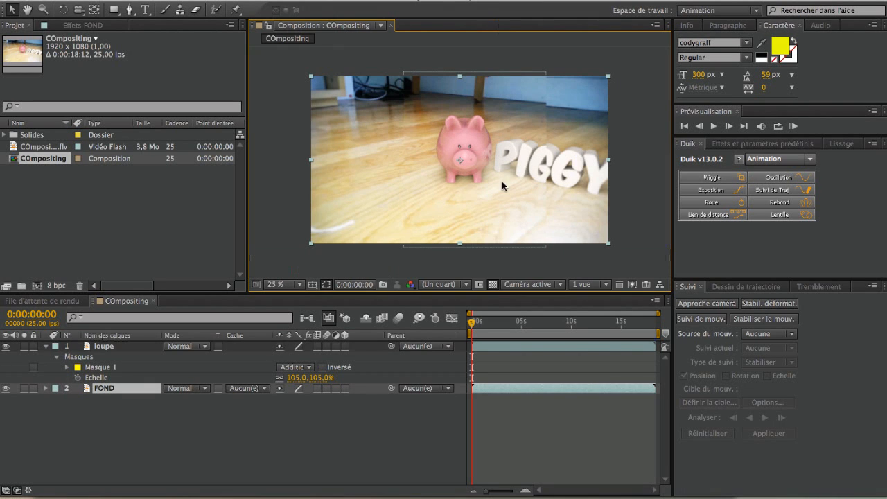
Step: Select Masque 1 and move it right so its left edge cuts through the pig and it covers the PIGGY lettering
click(80, 370)
click(538, 122)
click(542, 59)
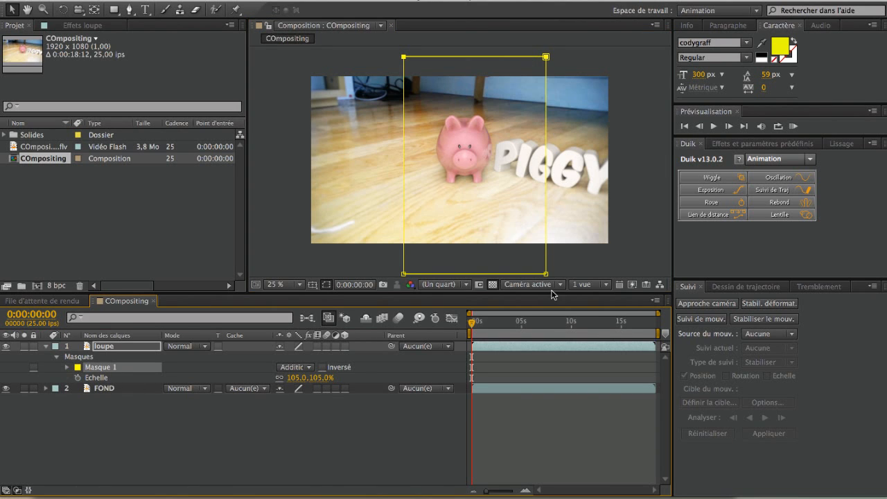
drag(589, 51, 388, 298)
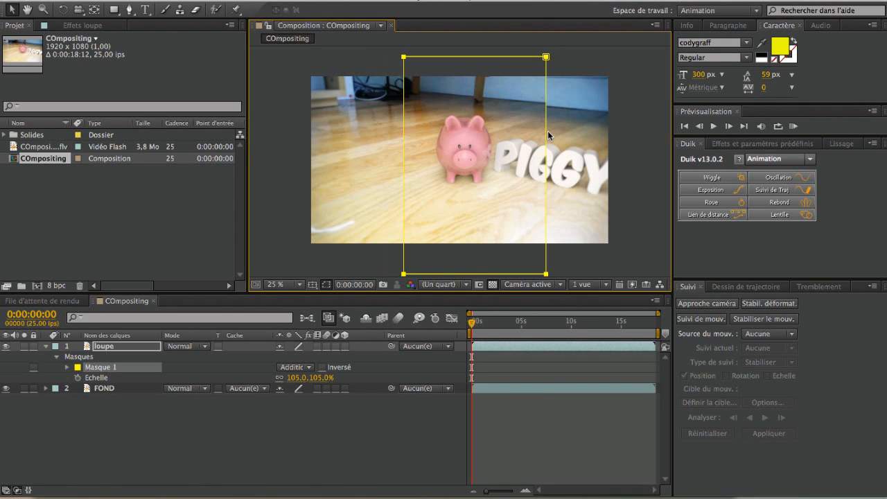
drag(546, 131, 612, 132)
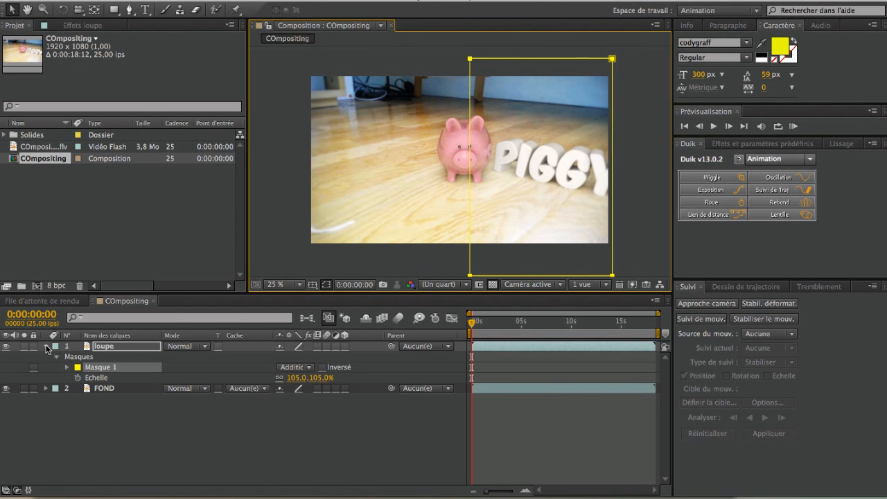
Step: Add an Ombre portée layer style to the loupe layer
double_click(107, 346)
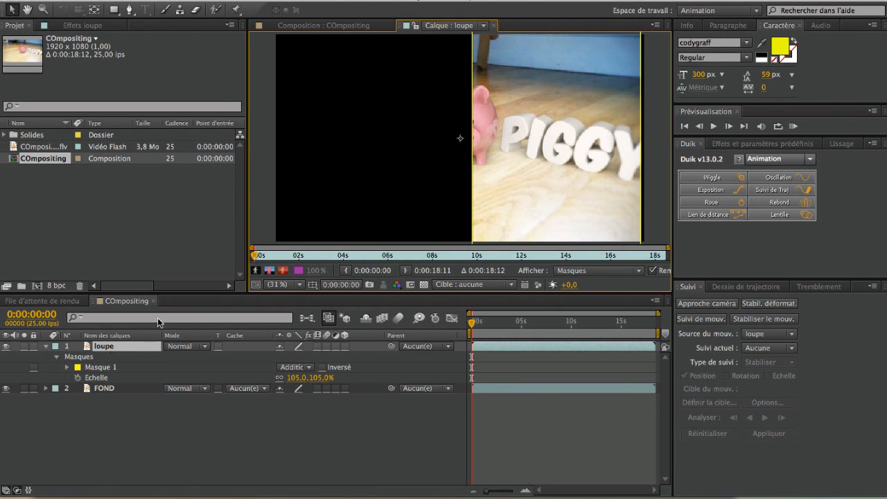
click(495, 27)
right_click(116, 351)
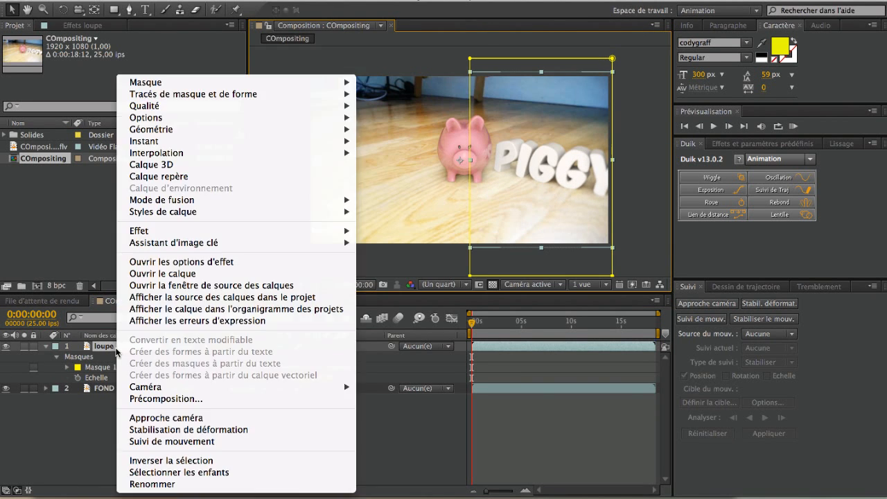
mouse_move(183, 212)
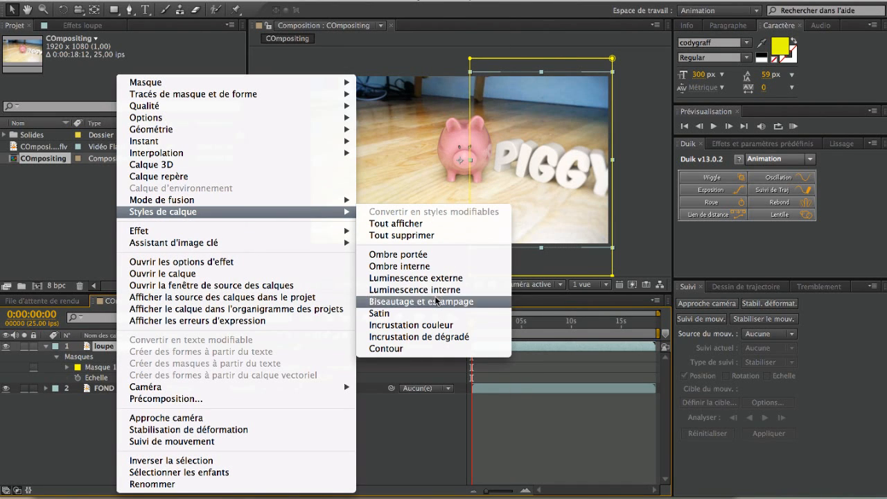
click(419, 255)
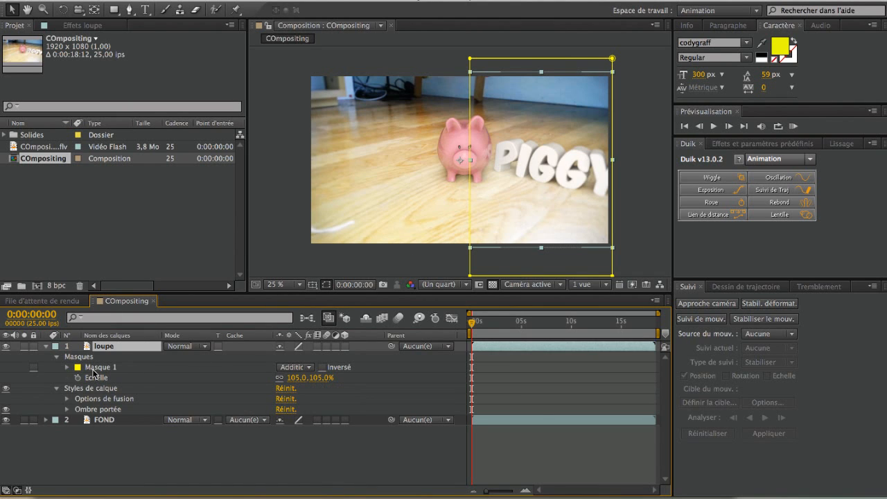
Step: Set the loupe layer's Ombre portée to 60% opacity, -4° angle, distance 10 and size 52, and collapse its settings
click(67, 410)
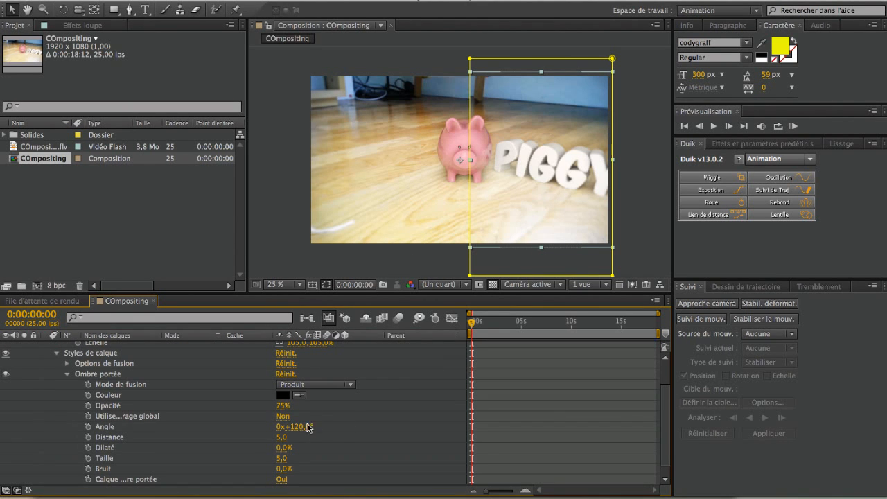
drag(277, 411, 266, 406)
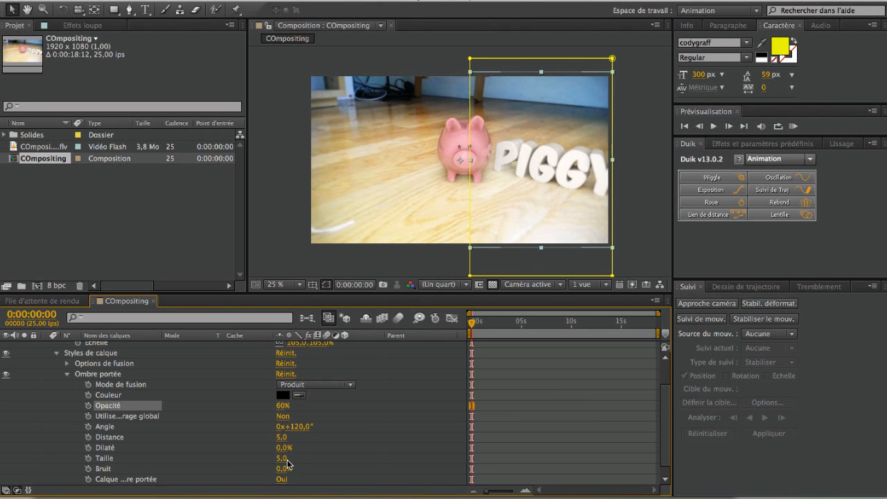
mouse_move(302, 431)
mouse_down()
mouse_move(323, 431)
mouse_move(168, 429)
mouse_move(222, 425)
mouse_up()
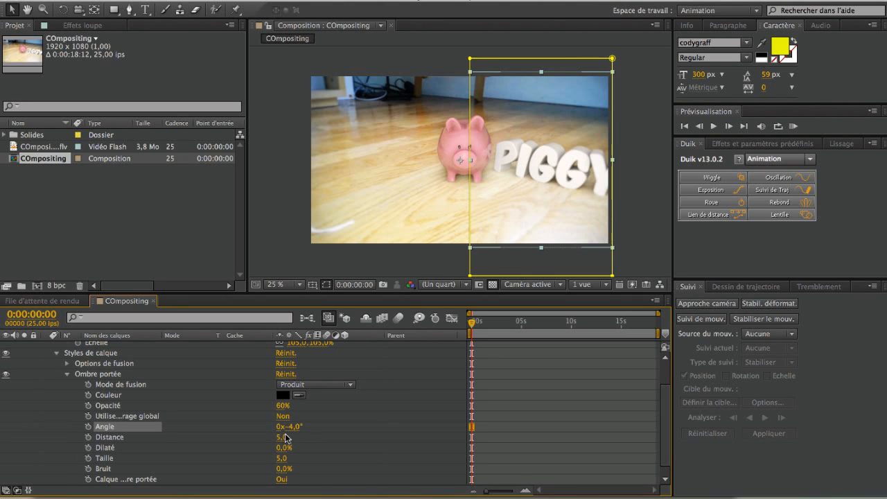
drag(286, 436, 309, 462)
click(393, 407)
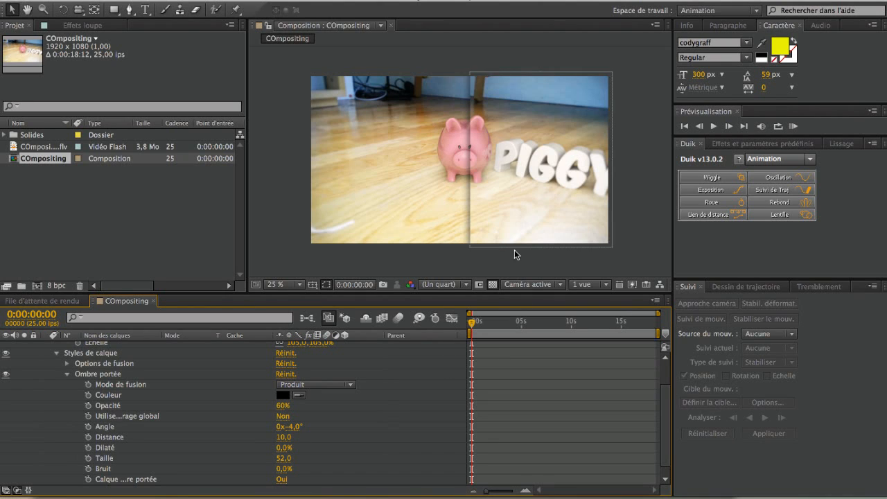
click(474, 119)
click(432, 65)
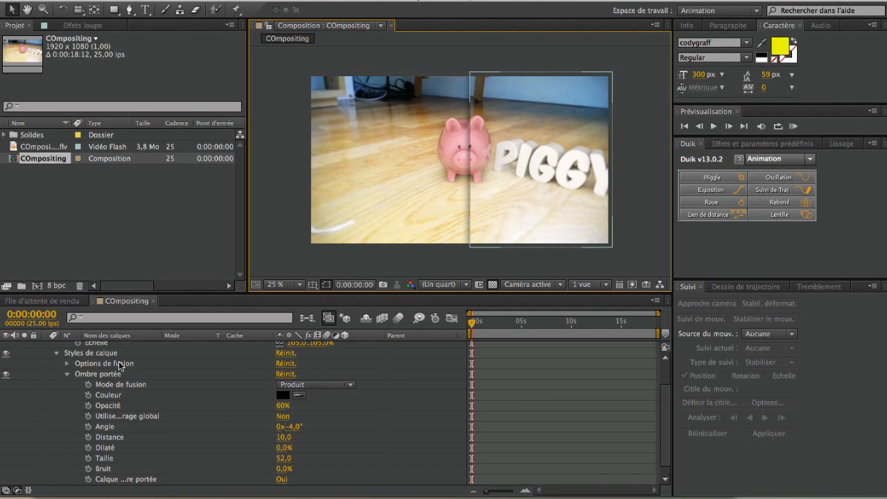
click(67, 375)
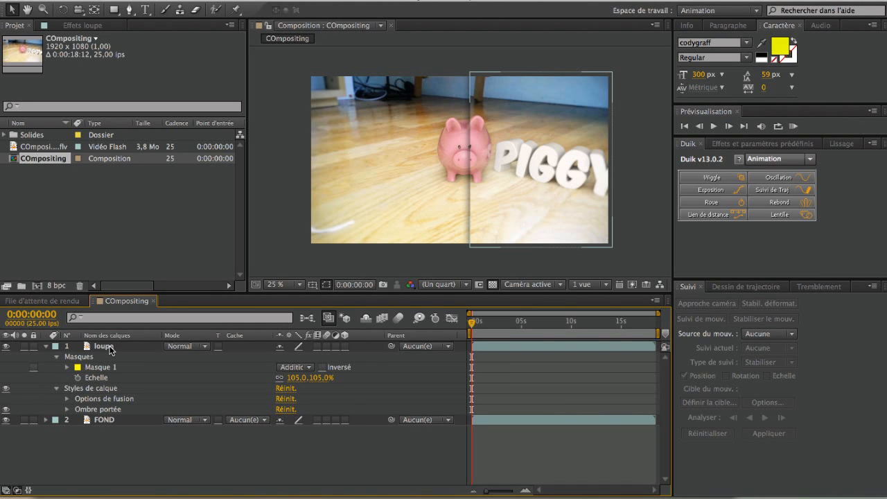
Step: Add a Biseautage et estampage layer style to the loupe layer and expand its settings
right_click(109, 348)
key(Escape)
right_click(109, 348)
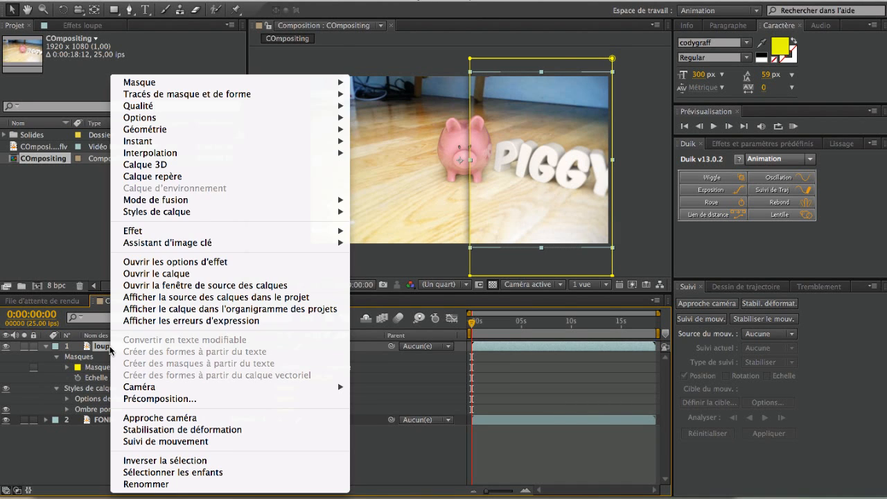
mouse_move(181, 158)
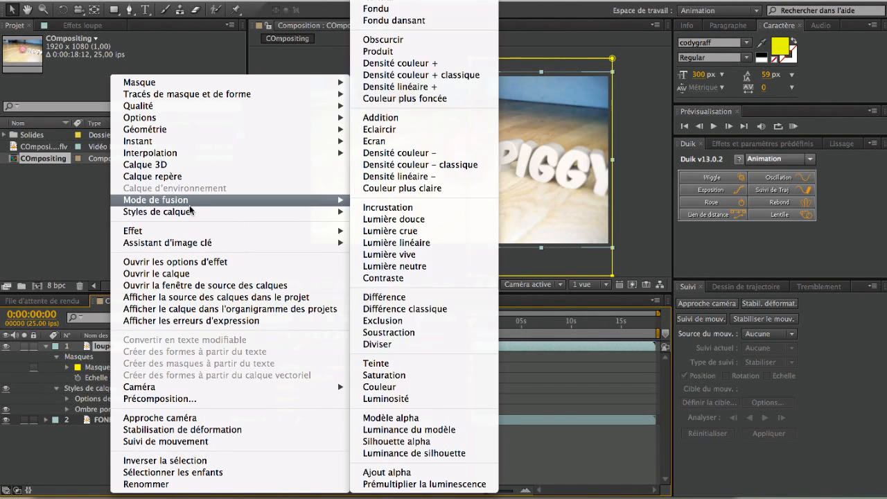
mouse_move(189, 212)
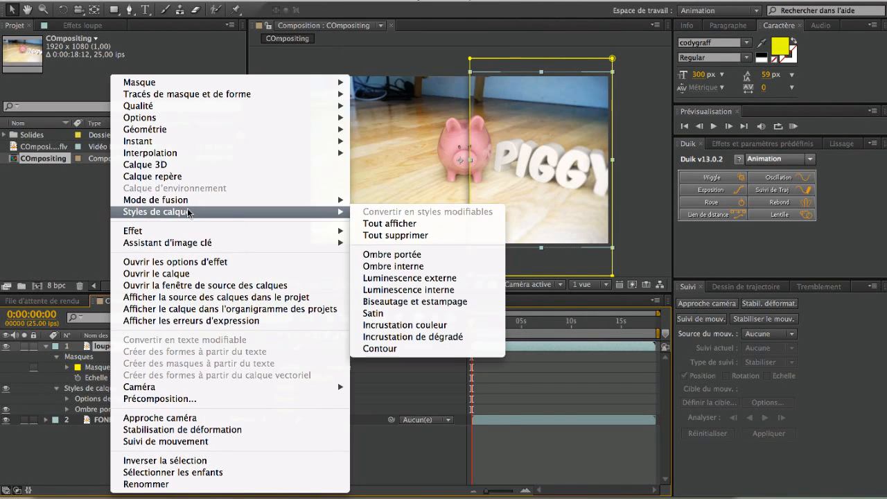
click(383, 303)
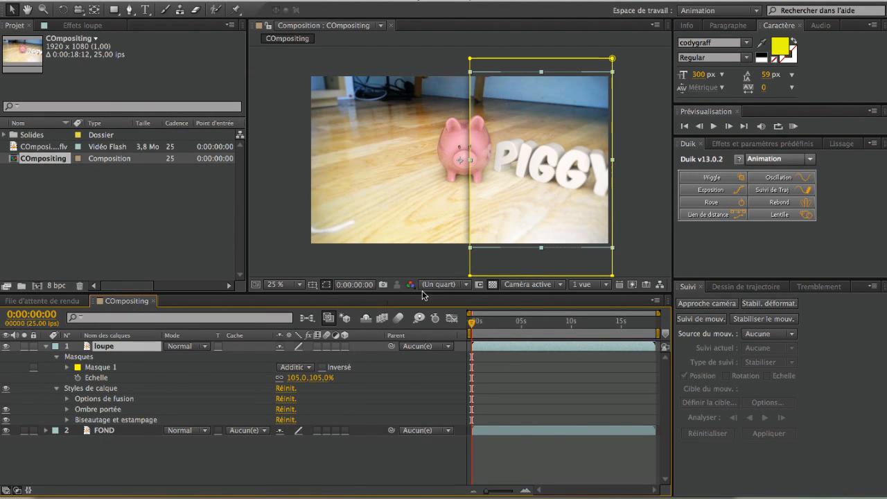
click(68, 420)
scroll(69, 422, down, 3)
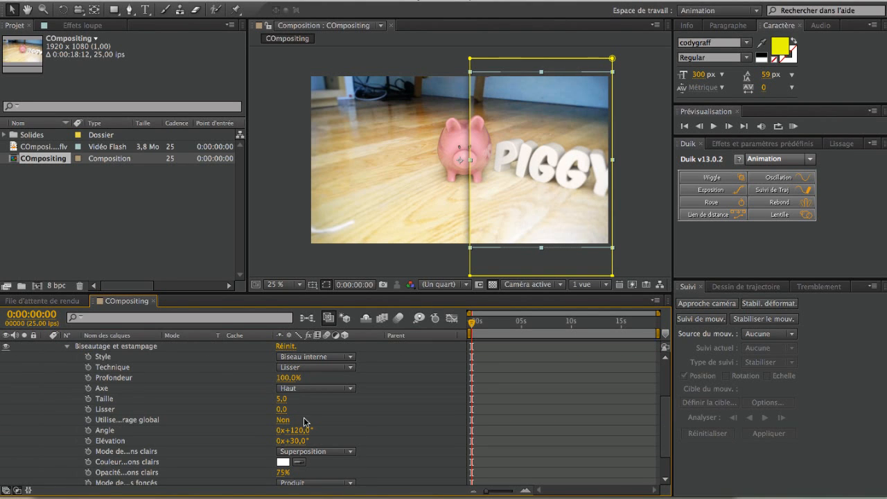
scroll(301, 431, up, 2)
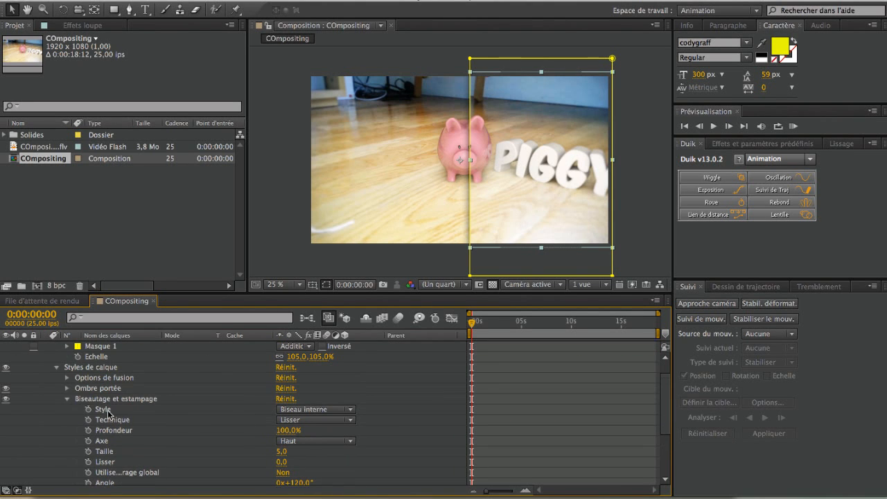
Step: Try a Biseautage et estampage angle of 0° and inspect the loupe's edge over the pig up close
click(67, 388)
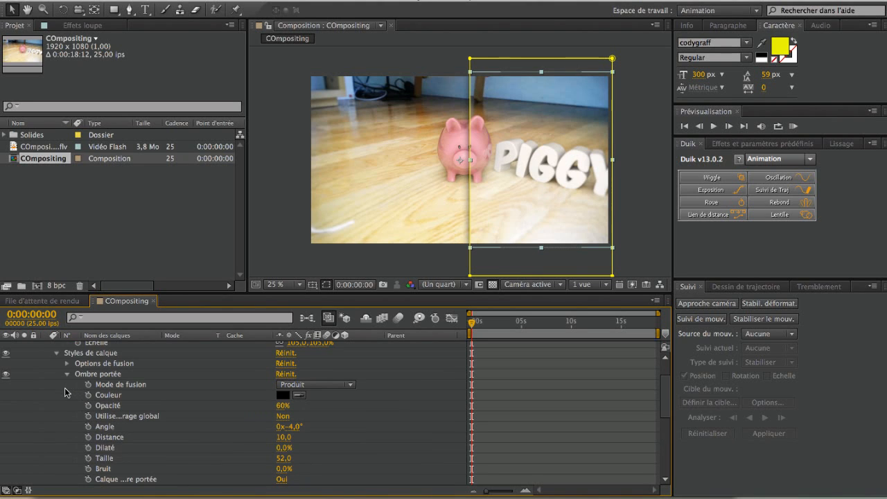
click(67, 374)
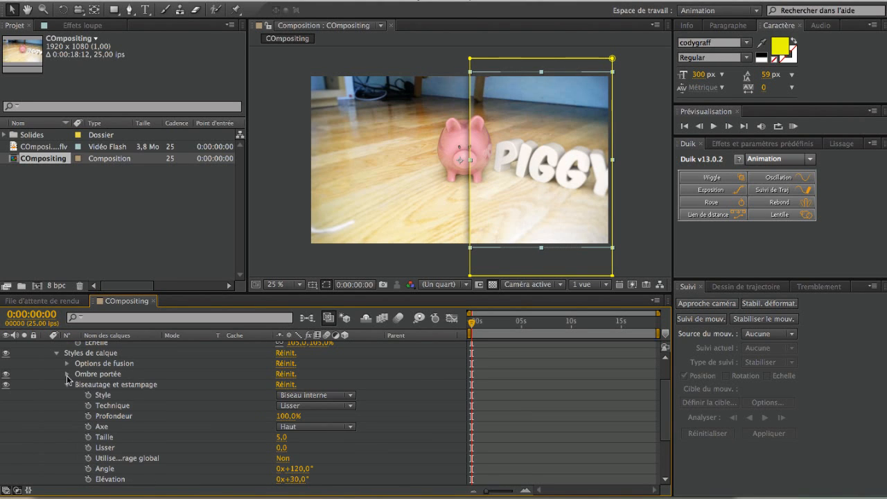
click(298, 469)
text(0)
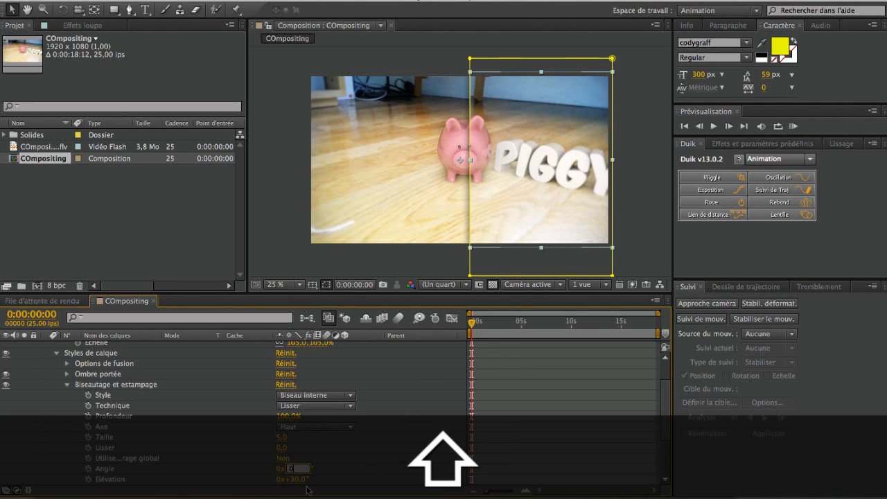
click(640, 147)
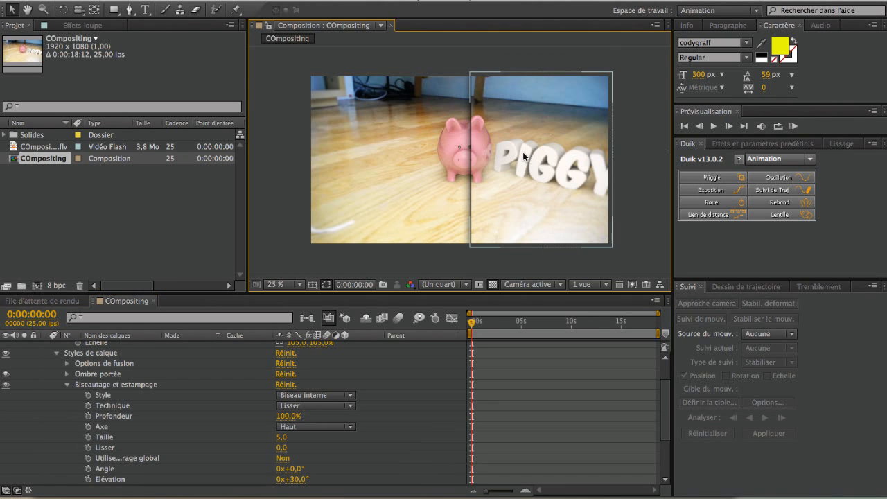
key(period)
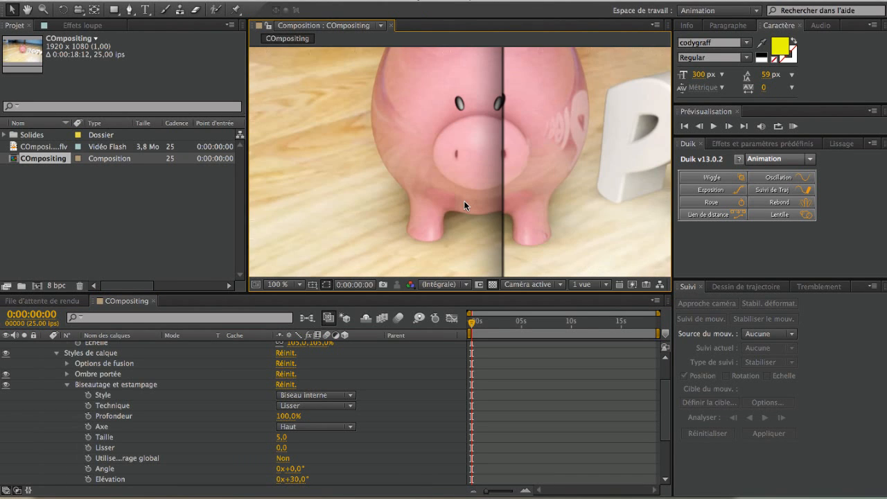
key(comma)
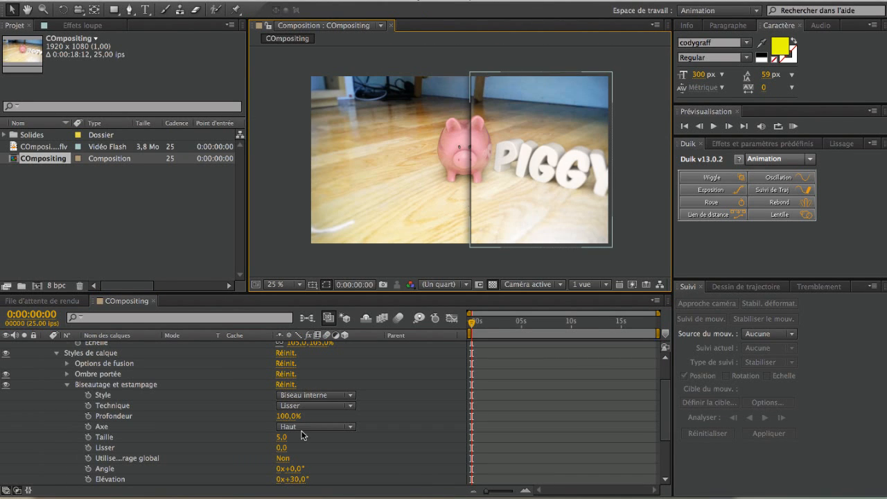
Step: Set the Biseautage et estampage angle to 153°, elevation to 58°, Taille to 26, Lisser to 16 and Profondeur to 167%
drag(297, 473, 404, 483)
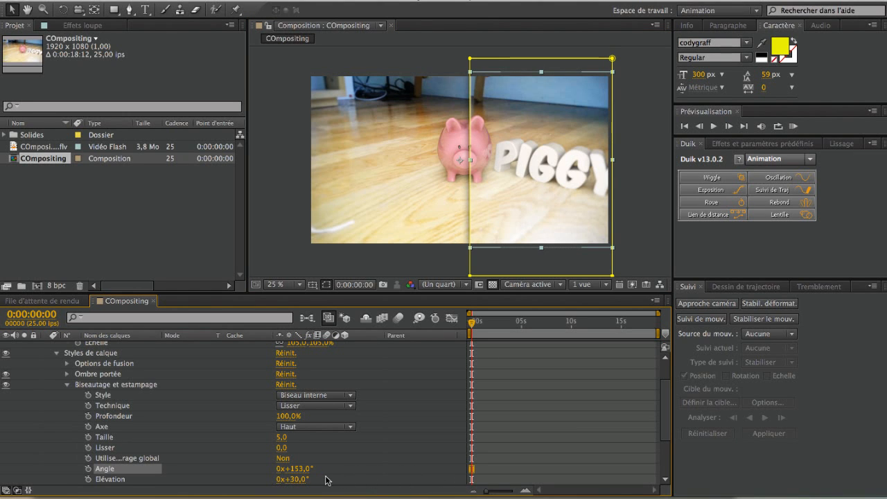
drag(301, 480, 328, 486)
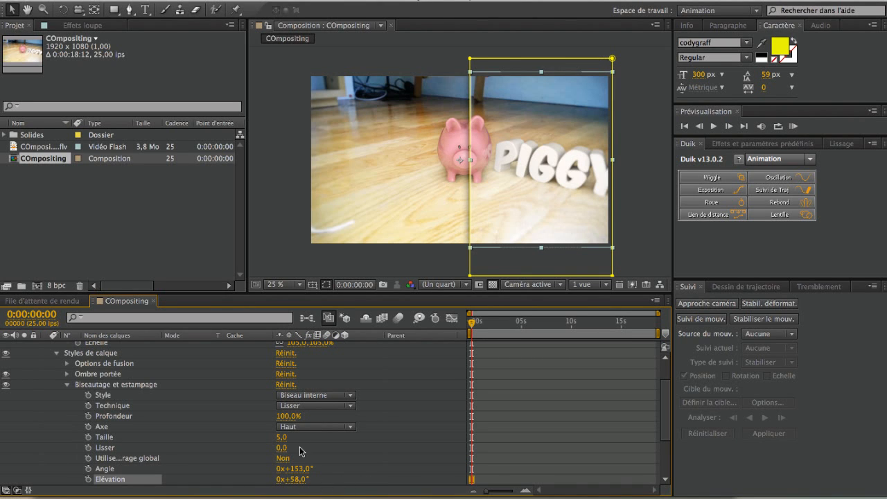
mouse_move(282, 437)
mouse_down()
mouse_move(307, 440)
mouse_move(295, 441)
mouse_up()
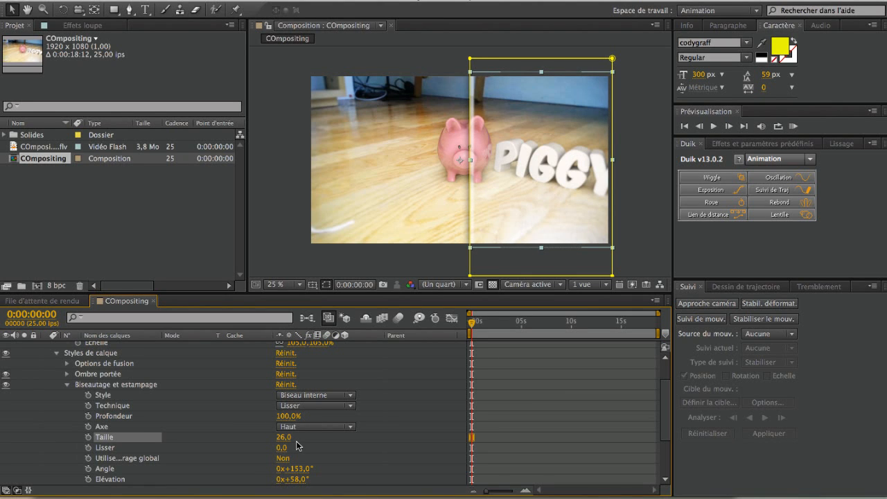
drag(284, 450, 385, 450)
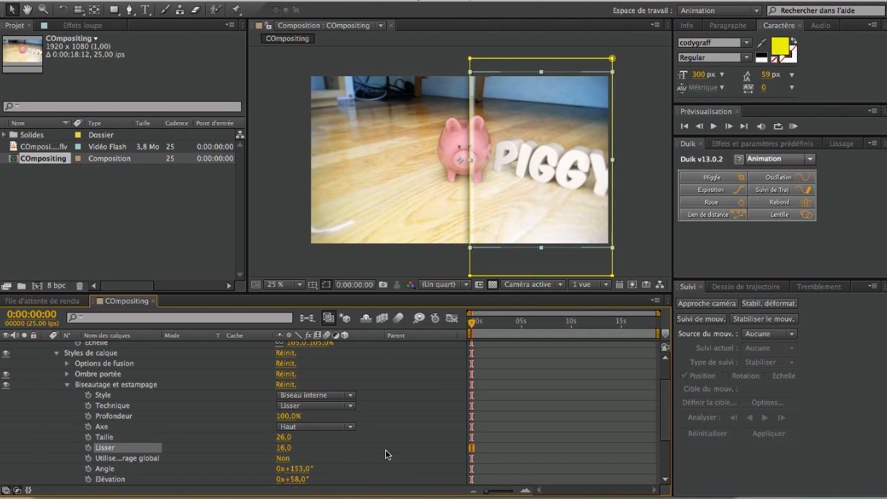
drag(286, 420, 331, 424)
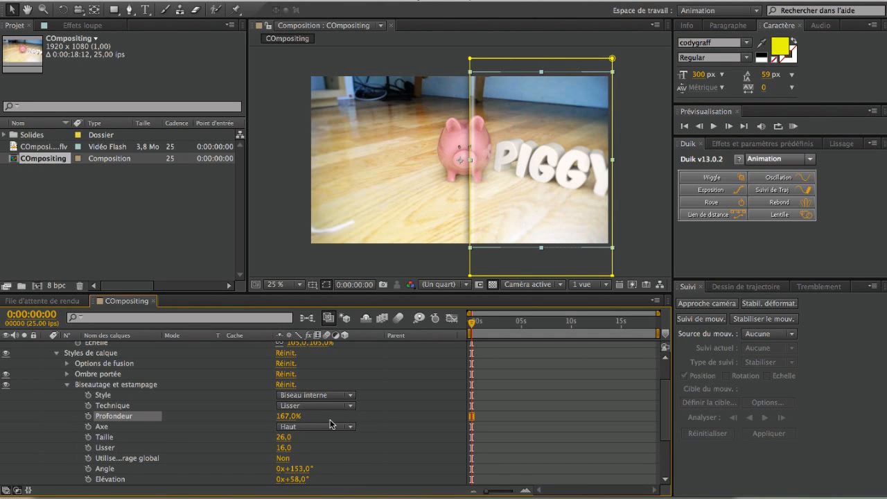
Step: Try the Biseau externe bevel style, inspect the edge up close, and return the style to Biseau interne
click(296, 407)
click(297, 407)
click(299, 396)
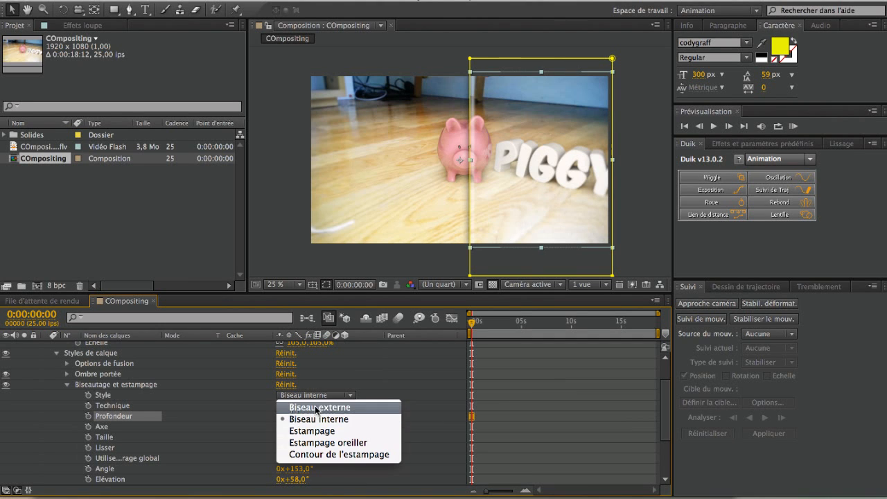
click(315, 407)
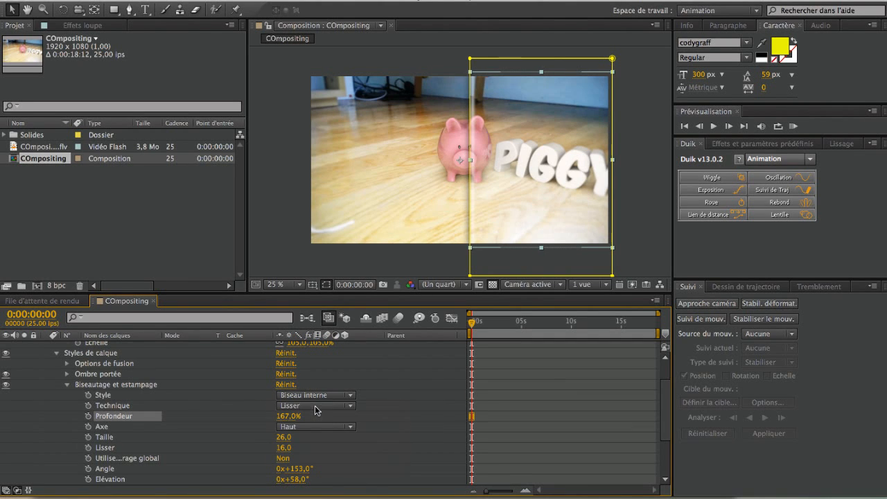
click(425, 352)
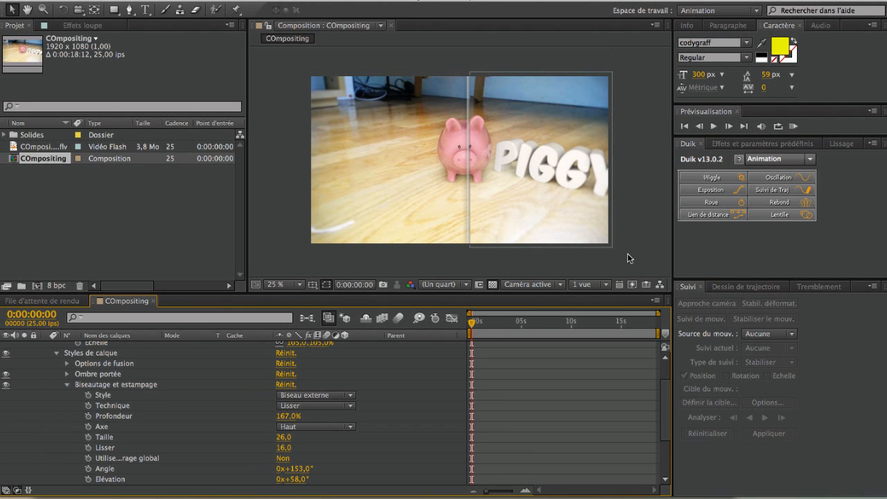
key(slash)
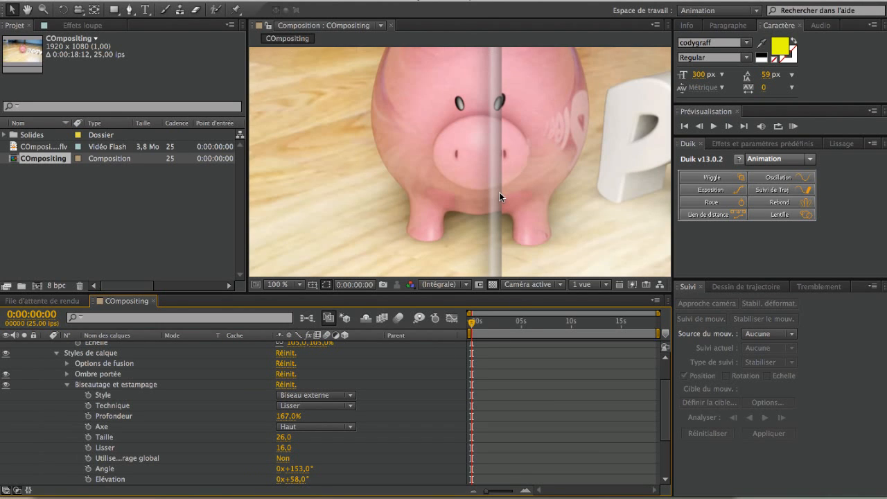
key(comma)
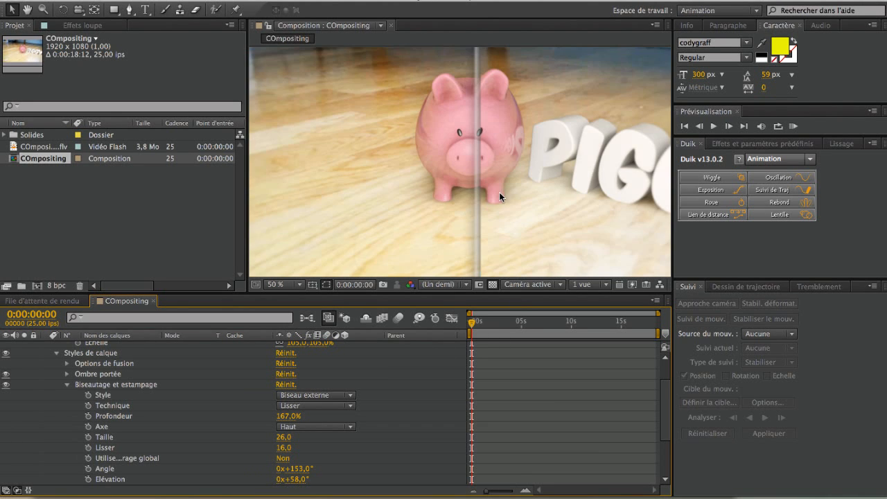
click(317, 395)
click(317, 419)
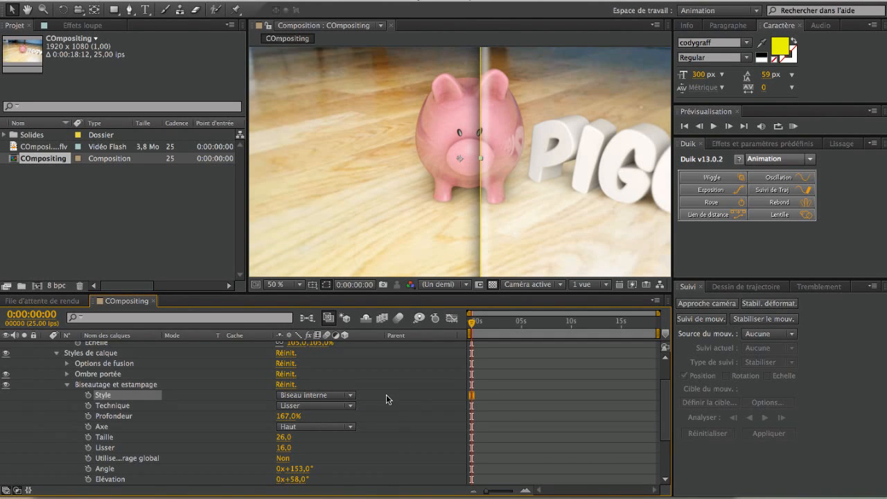
click(519, 399)
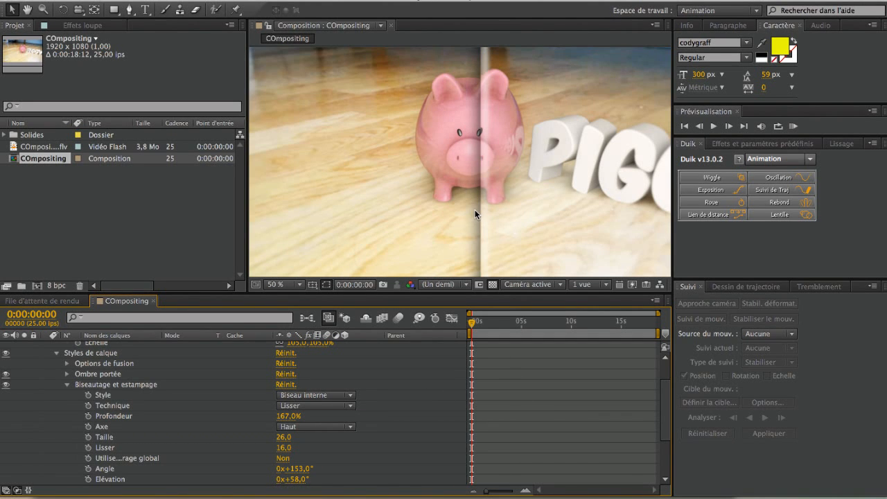
key(comma)
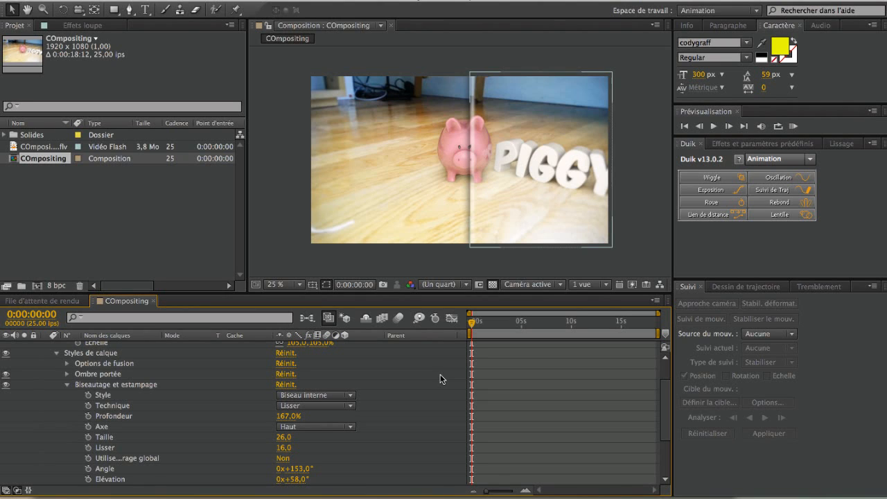
Step: Collapse the Biseautage et estampage settings and the loupe layer's Styles de calque group
click(538, 270)
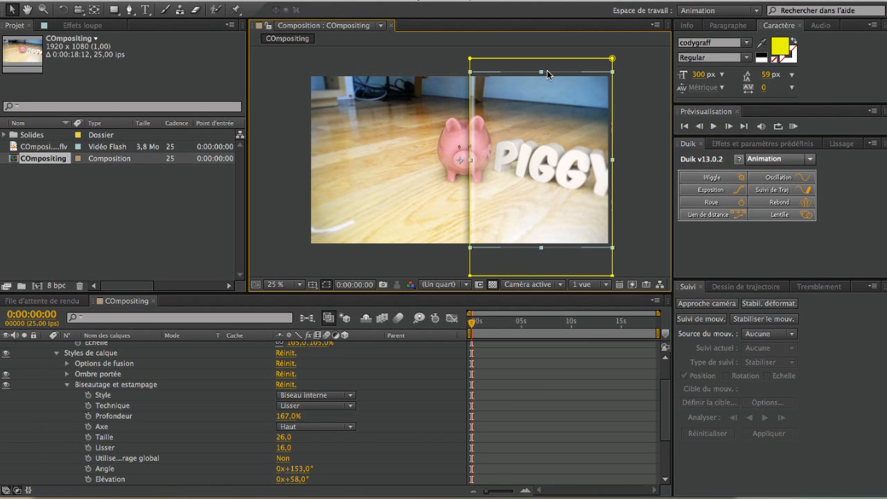
click(521, 377)
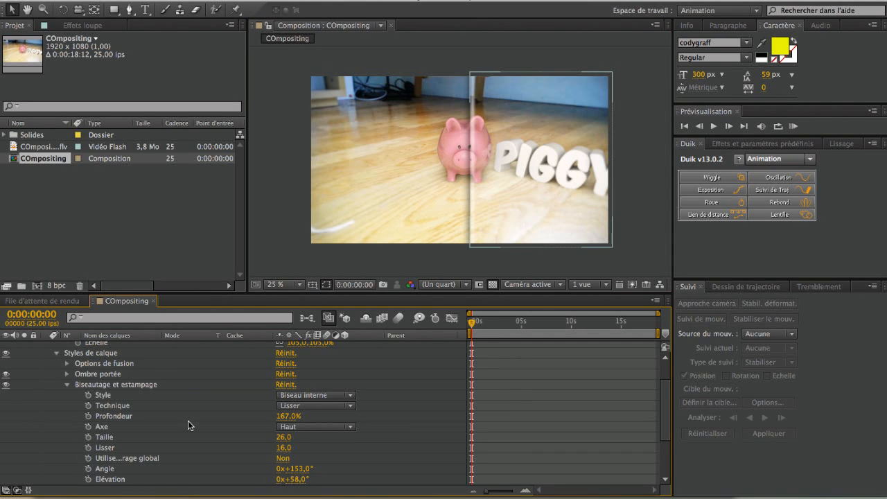
scroll(188, 420, up, 1)
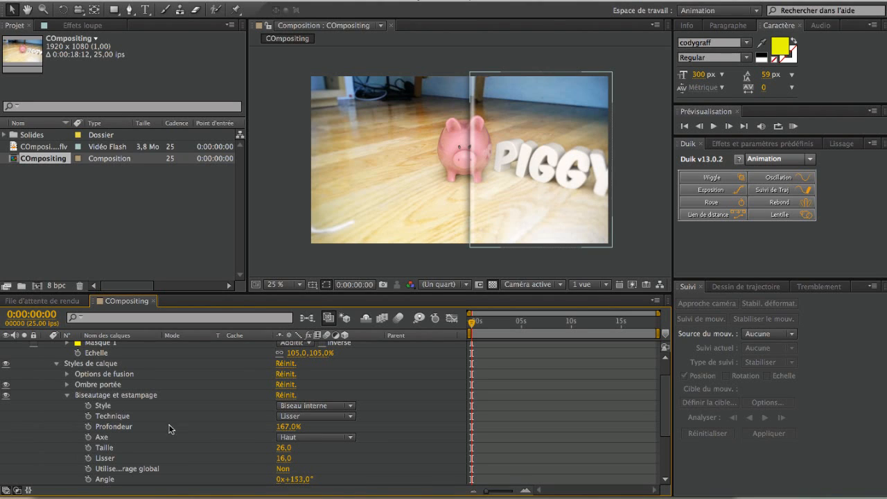
click(66, 395)
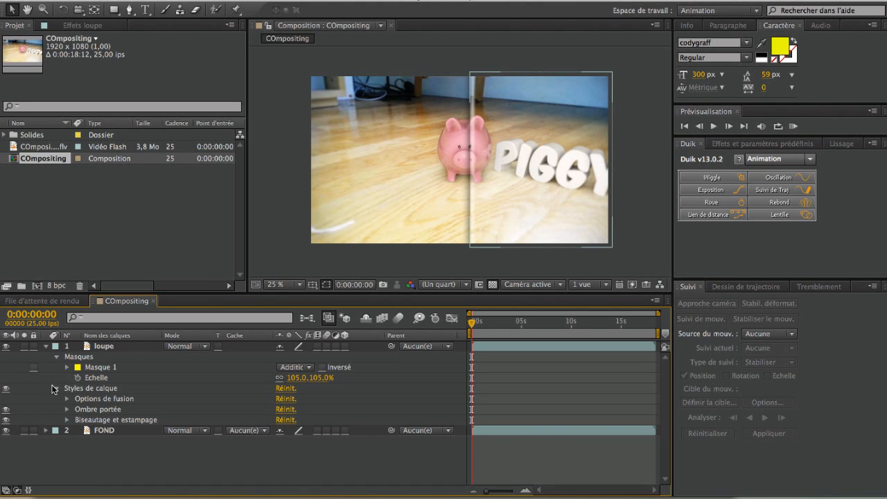
click(57, 388)
click(58, 356)
click(58, 357)
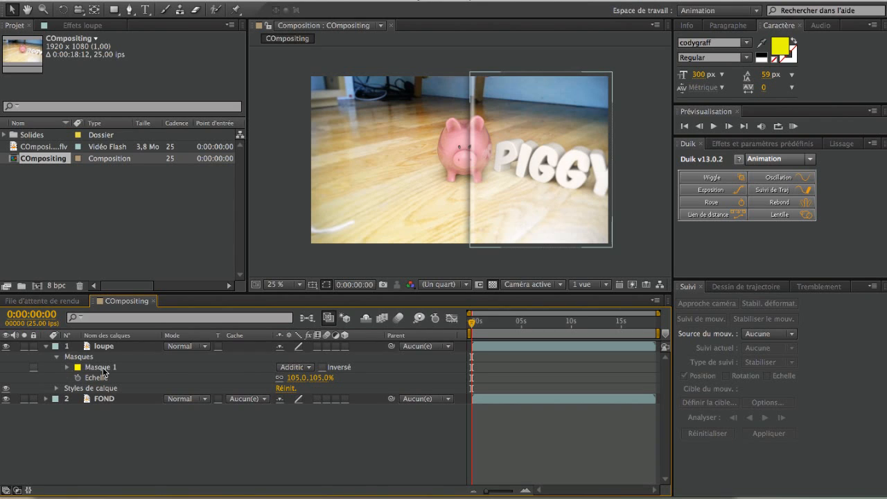
Step: Expand Masque 1, add a Tracé du masque keyframe at its current shape, and move that keyframe to about 3 s
click(102, 368)
key(F2)
click(65, 368)
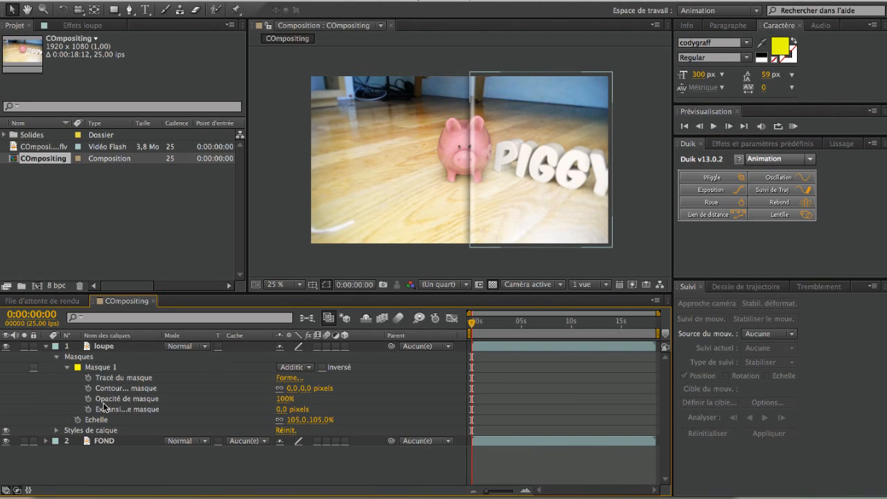
click(88, 378)
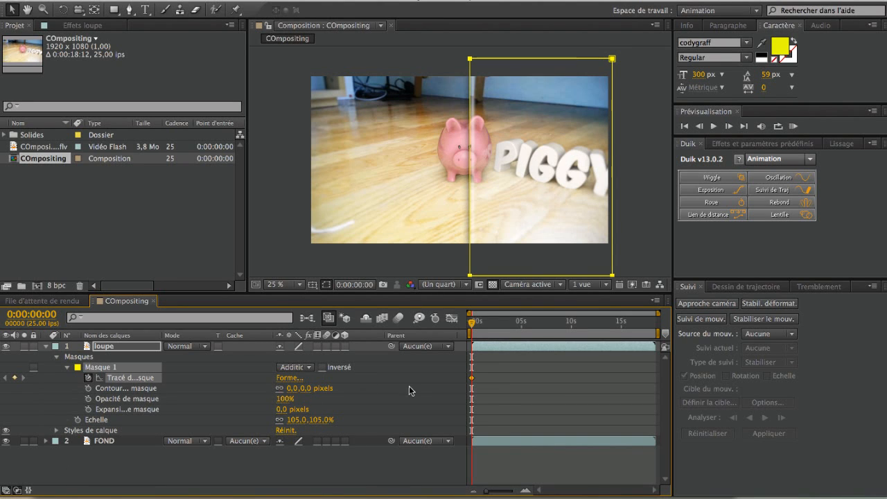
drag(472, 380, 499, 378)
Step: At 0:00:00:00, move Masque 1's left edge past the image's right side to keyframe a thin off-image strip, and preview the animation
drag(456, 55, 495, 288)
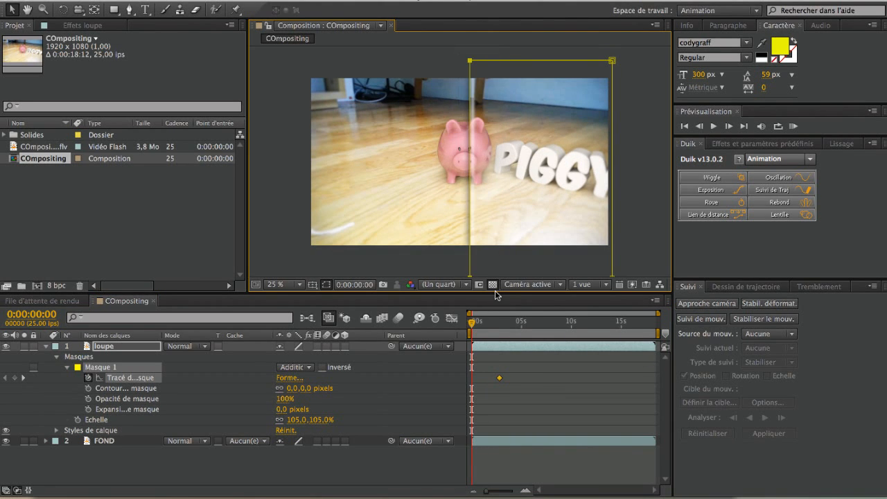
drag(469, 170, 616, 176)
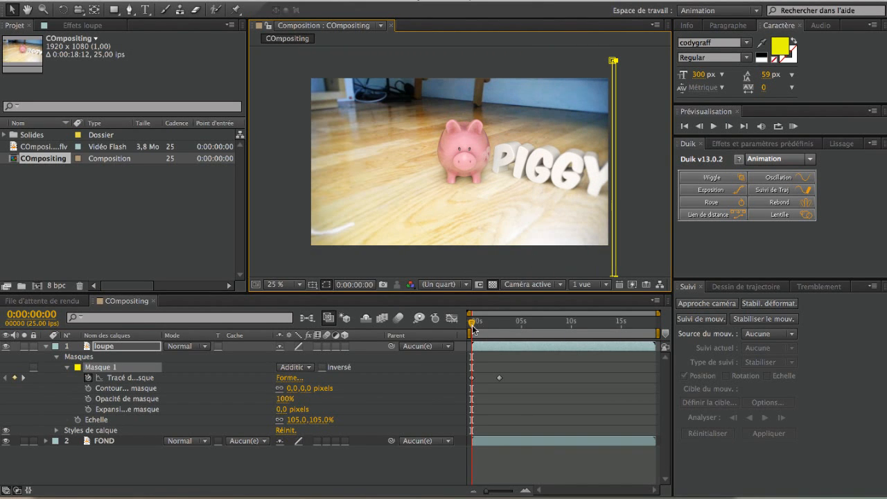
mouse_move(473, 323)
mouse_down()
mouse_move(524, 319)
mouse_move(471, 326)
mouse_up()
key(space)
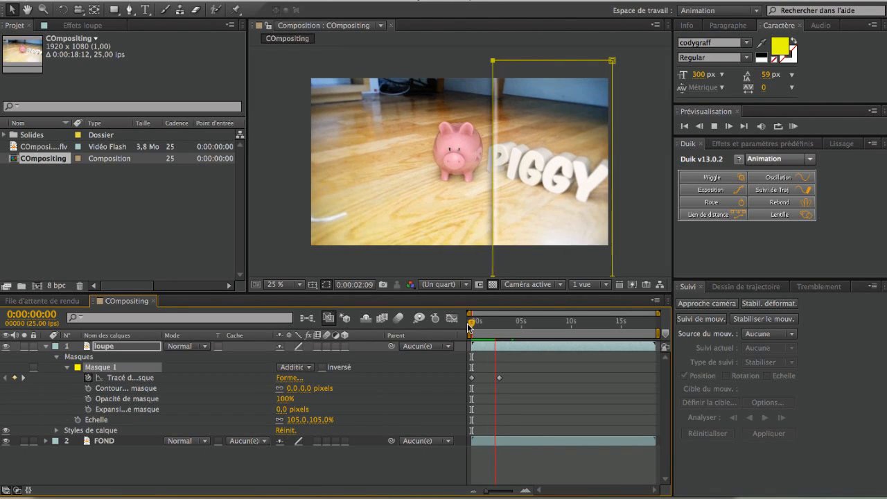
Step: Move the second Tracé du masque keyframe earlier, to about 1 s, and preview the faster mask slide
key(space)
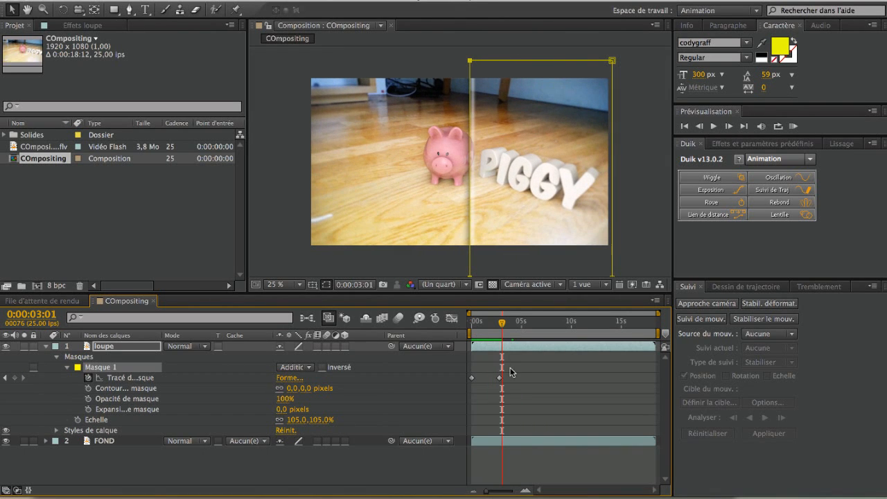
drag(500, 377, 468, 374)
super+click(483, 378)
key(space)
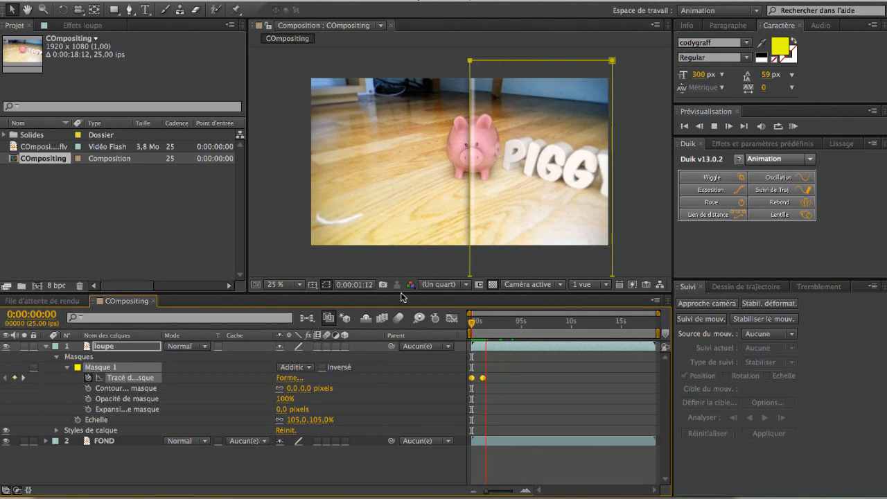
key(space)
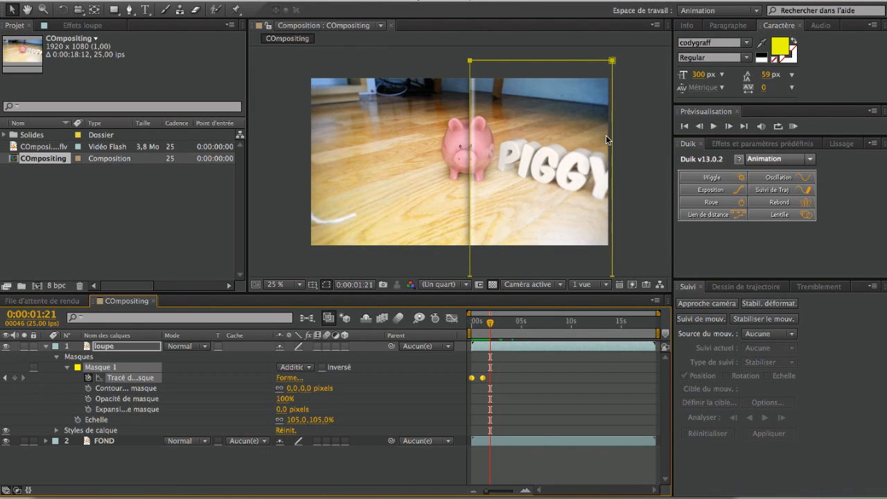
Step: At 0:00:01:21, shift the whole Masque 1 slightly left to keyframe its right edge inside the image, and preview the animation
click(522, 89)
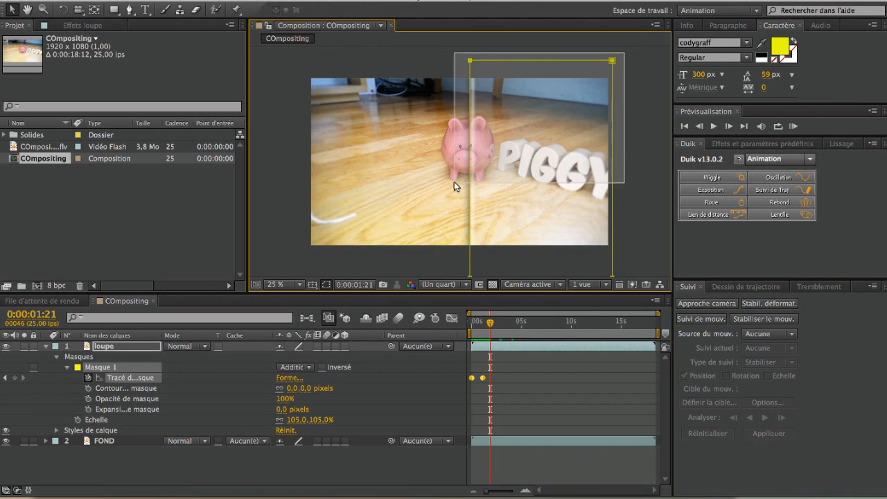
click(467, 242)
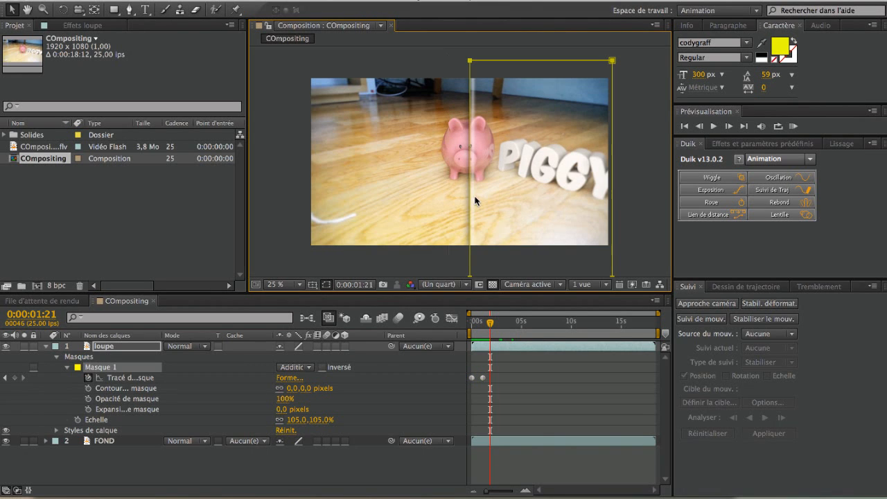
mouse_move(465, 196)
mouse_down()
mouse_move(452, 194)
mouse_move(463, 194)
mouse_up()
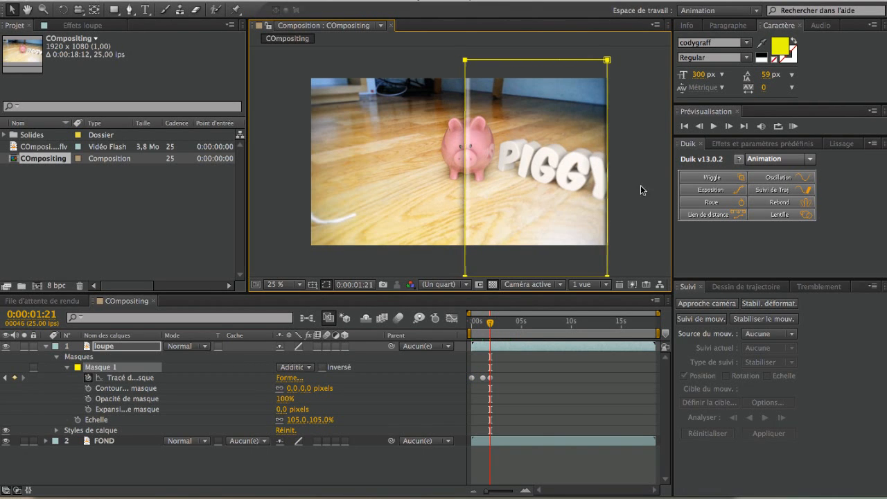
click(657, 176)
click(523, 407)
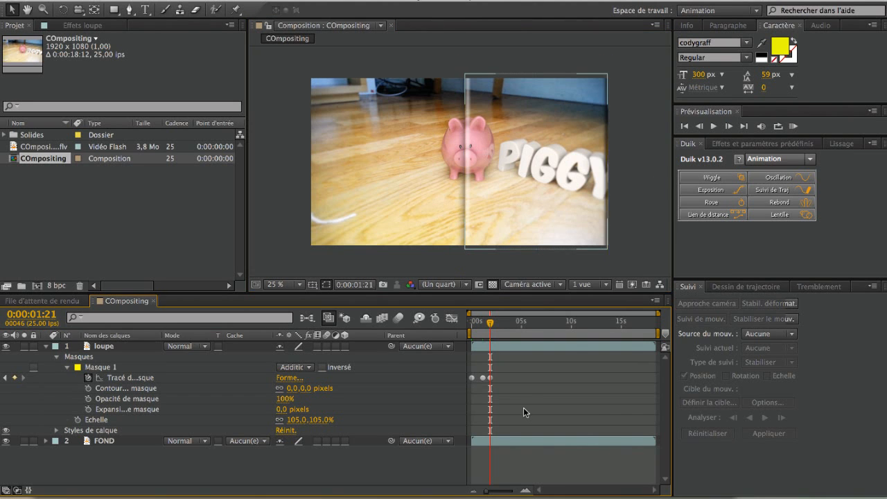
drag(490, 323, 508, 321)
key(KP_0)
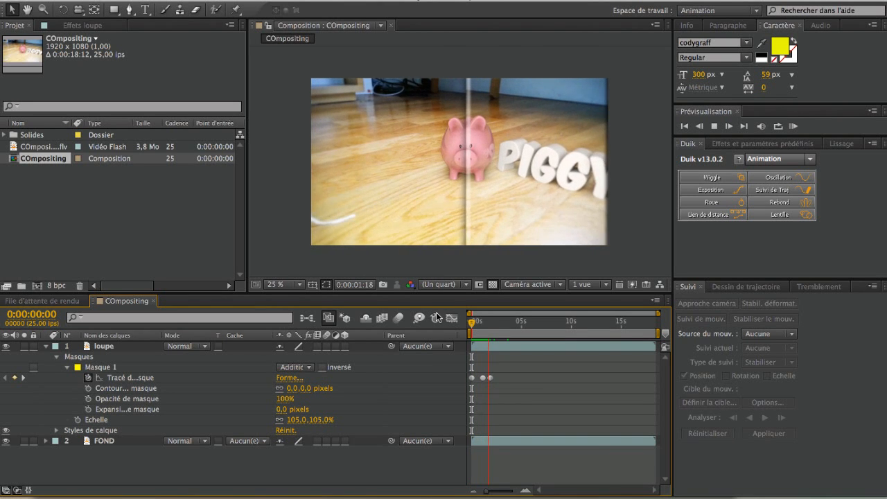
key(space)
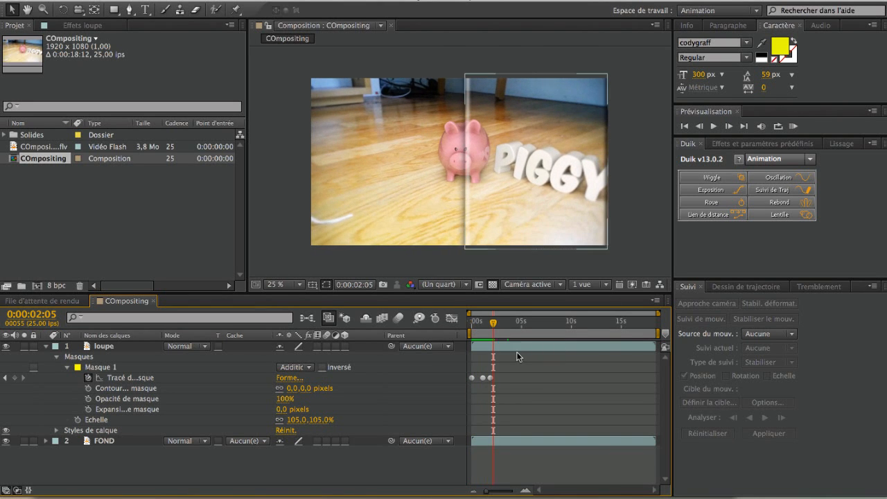
Step: Collapse the loupe layer's properties and add a new empty text layer to the composition
click(46, 346)
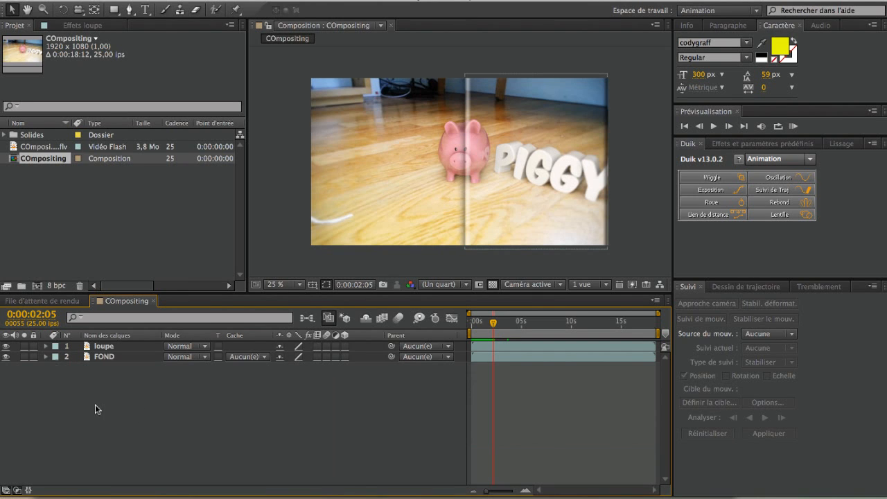
right_click(95, 406)
mouse_move(127, 367)
click(353, 387)
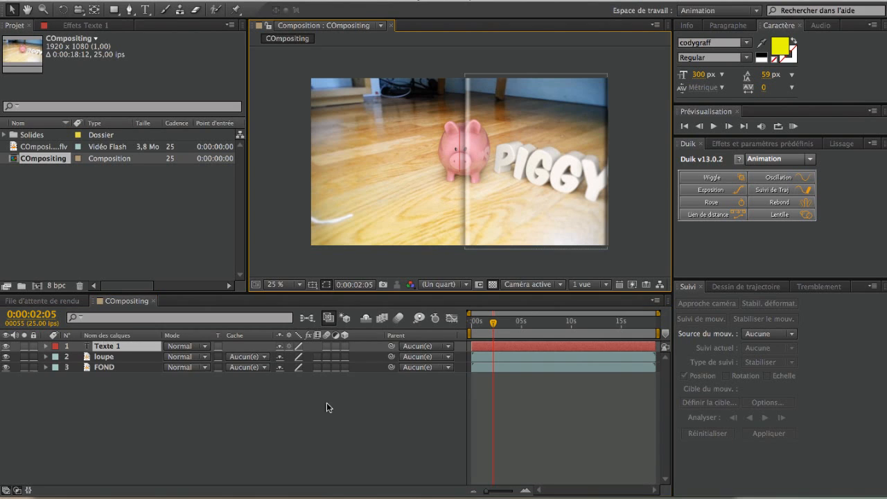
Step: Search the effects for "cc" and apply CC Light Sweep to the loupe layer
click(103, 357)
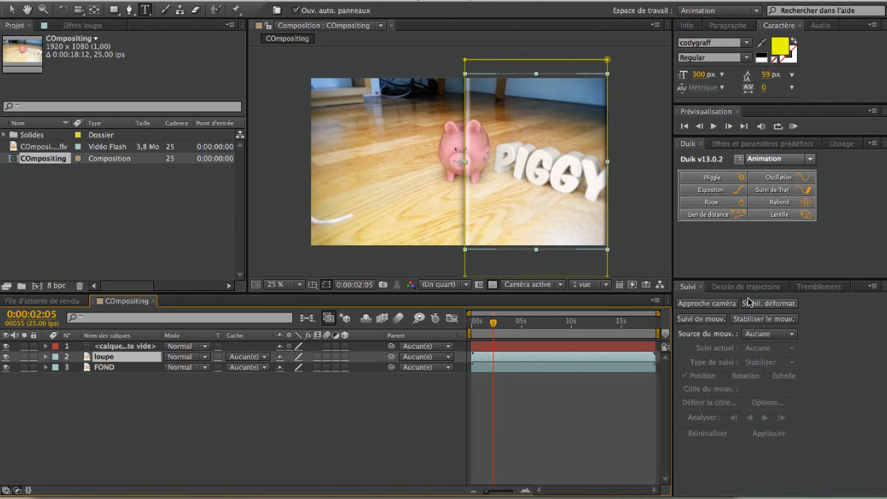
click(742, 146)
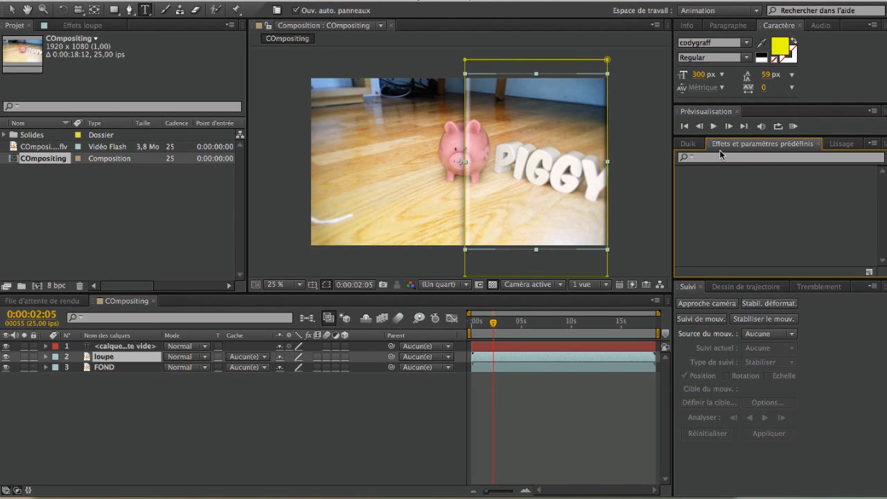
click(720, 156)
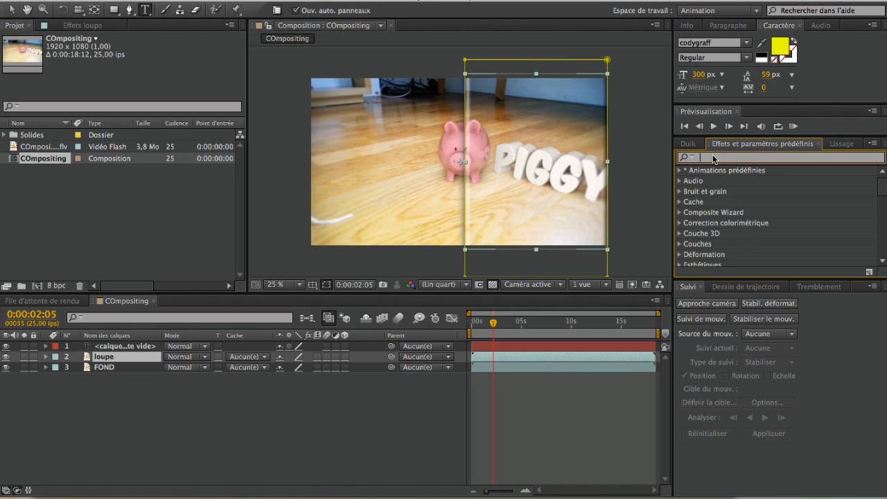
text(cc)
scroll(737, 199, down, 10)
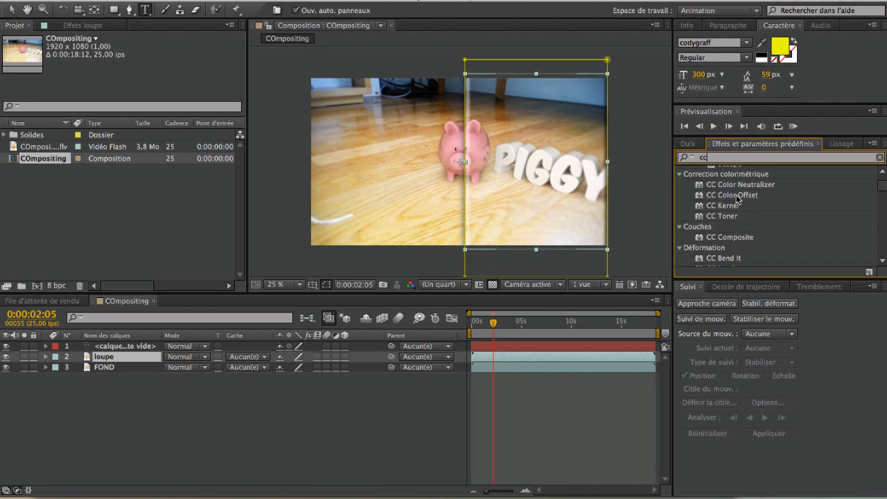
scroll(738, 198, down, 5)
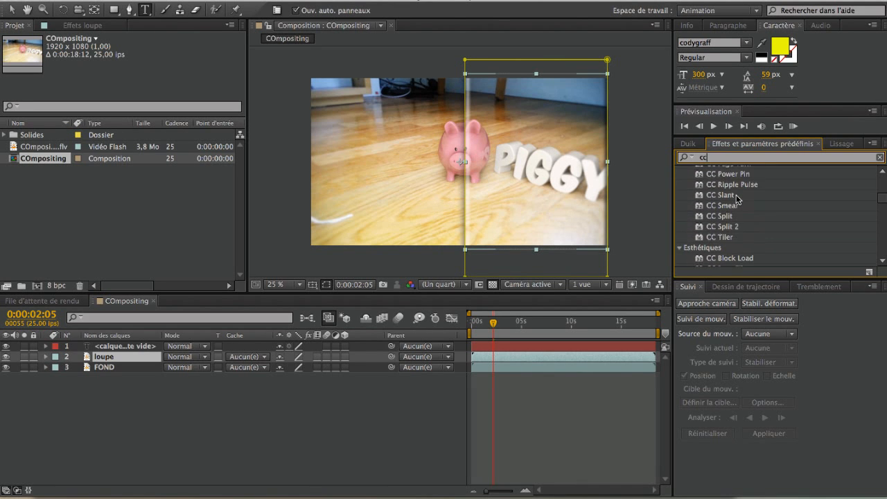
scroll(737, 198, down, 8)
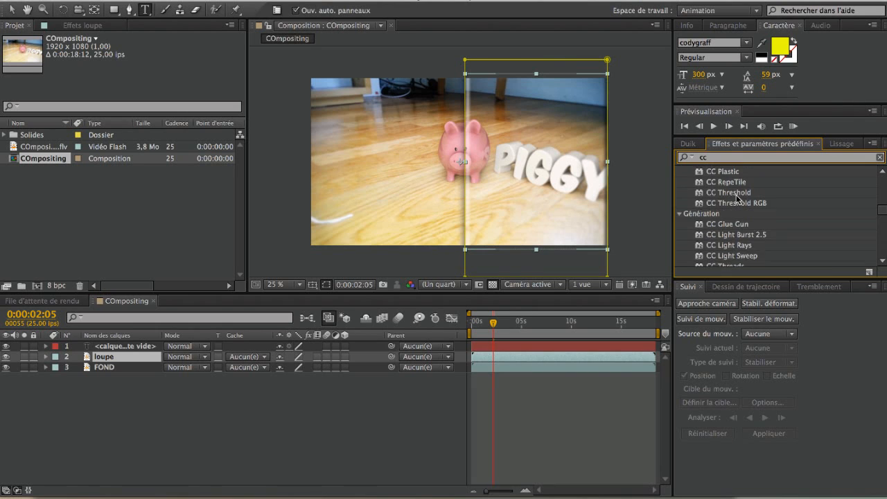
scroll(737, 197, down, 1)
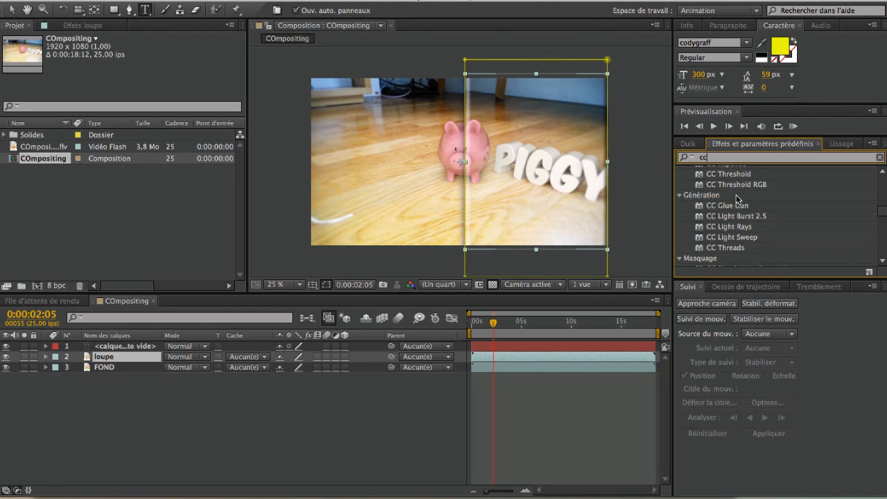
click(728, 242)
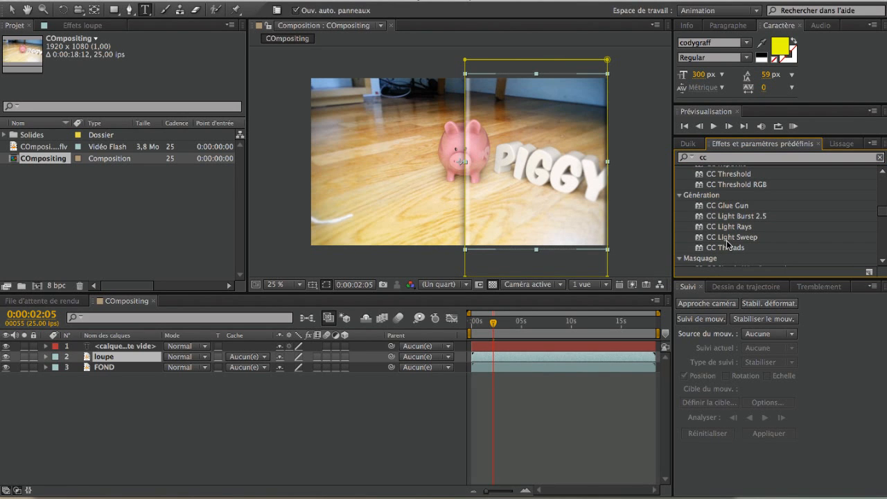
double_click(723, 239)
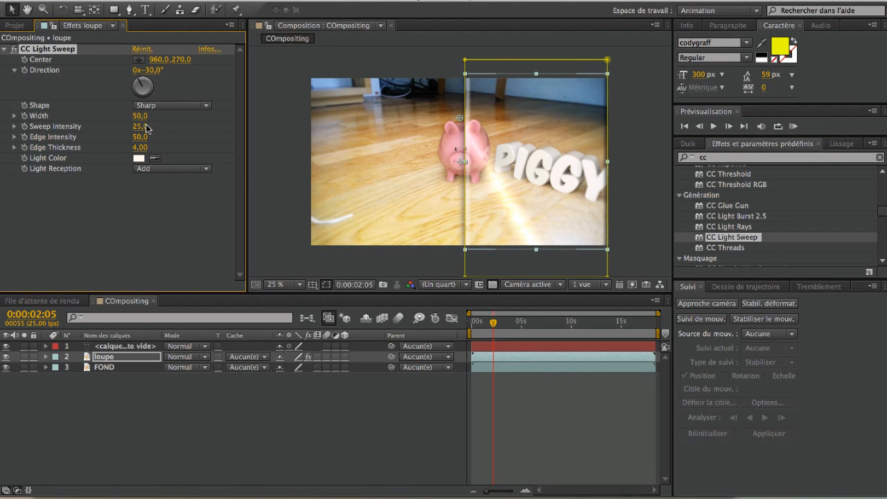
Step: Place the CC Light Sweep Center above the image at about 1158, -176, with Width 228 and Sweep Intensity 33
drag(139, 116, 212, 106)
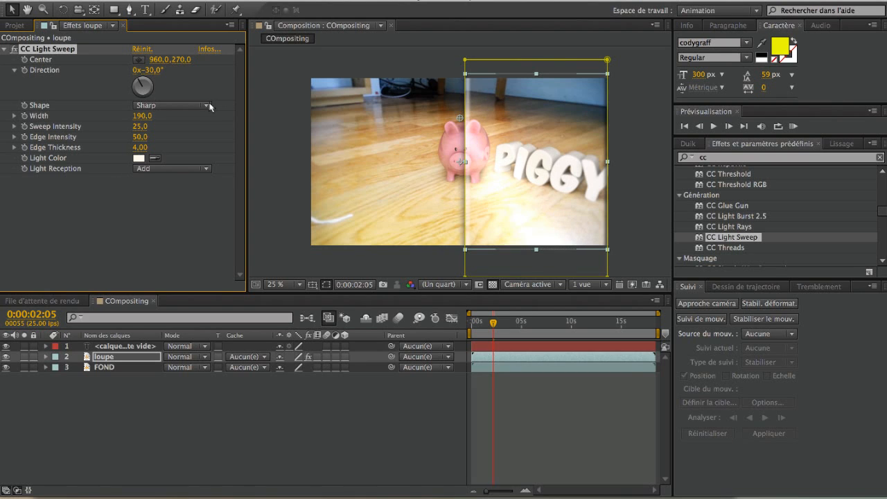
click(138, 60)
click(572, 96)
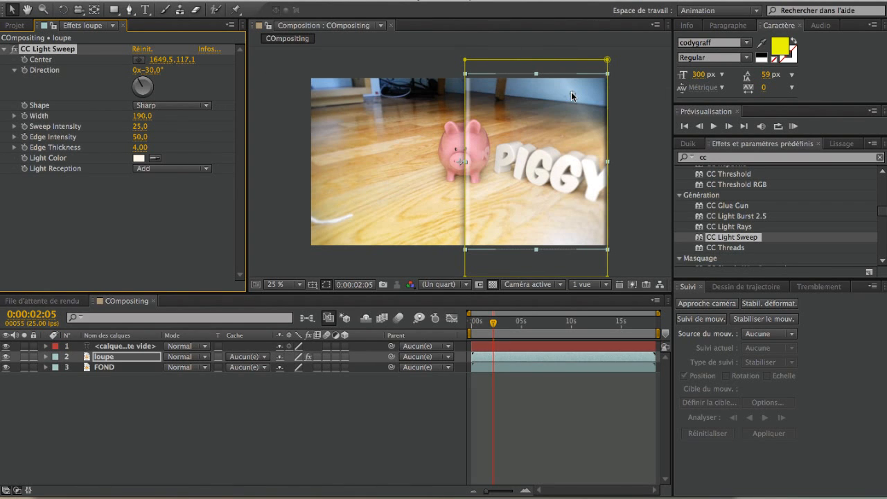
drag(571, 93, 492, 50)
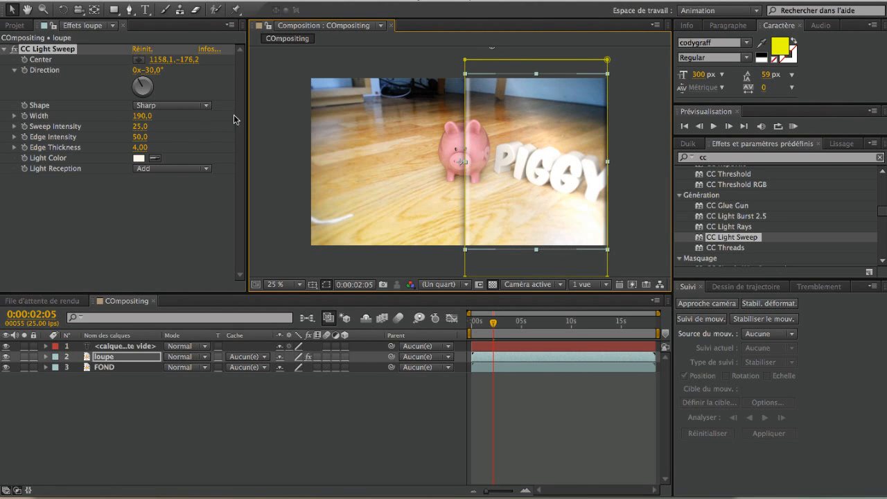
mouse_move(145, 120)
mouse_down()
mouse_move(198, 119)
mouse_move(147, 129)
mouse_up()
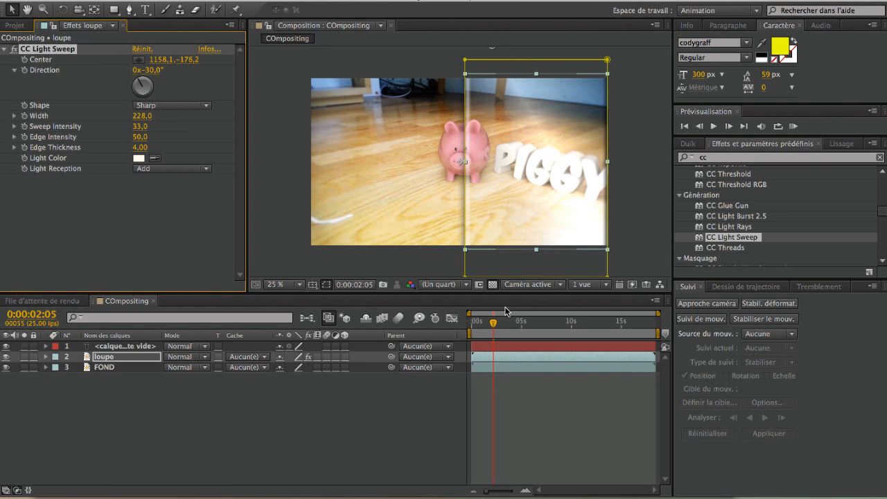
Step: Set the light sweep's Direction to -53°, Edge Thickness to 17.90, Edge Intensity to 124 and Sweep Intensity to 61
drag(491, 323, 575, 299)
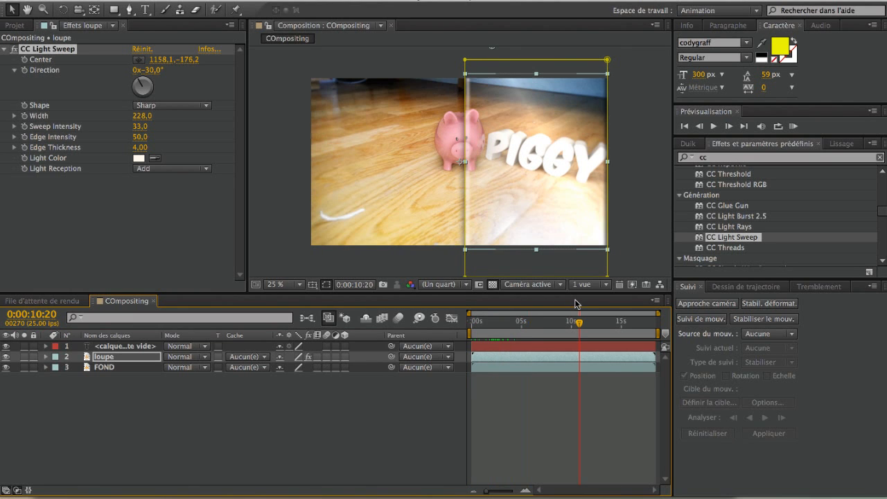
click(511, 339)
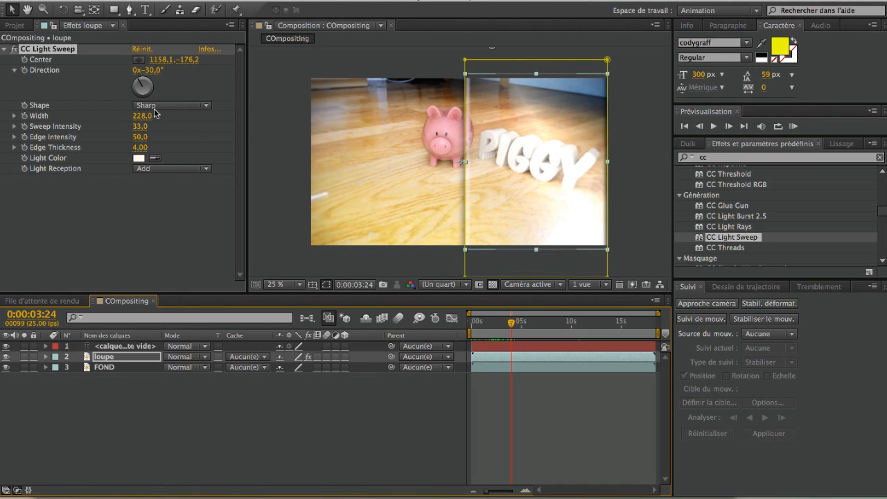
drag(139, 86, 143, 88)
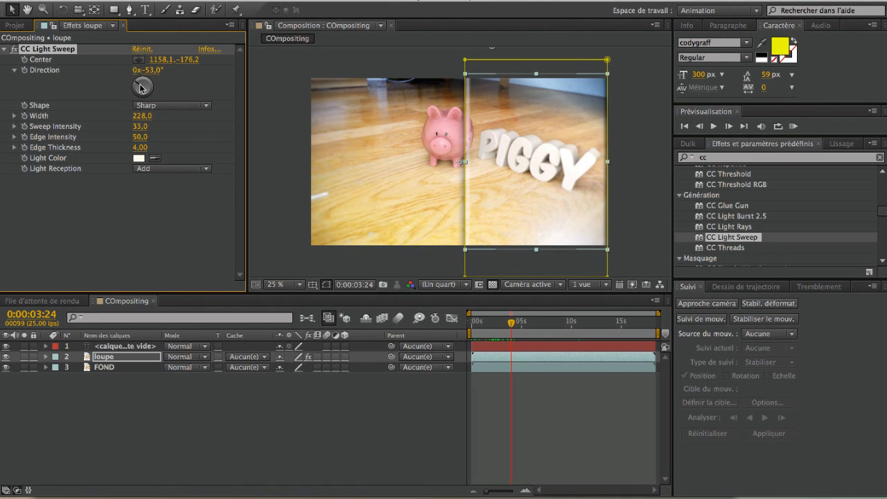
drag(140, 147, 161, 152)
drag(222, 149, 250, 150)
drag(143, 138, 198, 150)
mouse_move(140, 126)
mouse_down()
mouse_move(170, 125)
mouse_move(151, 129)
mouse_up()
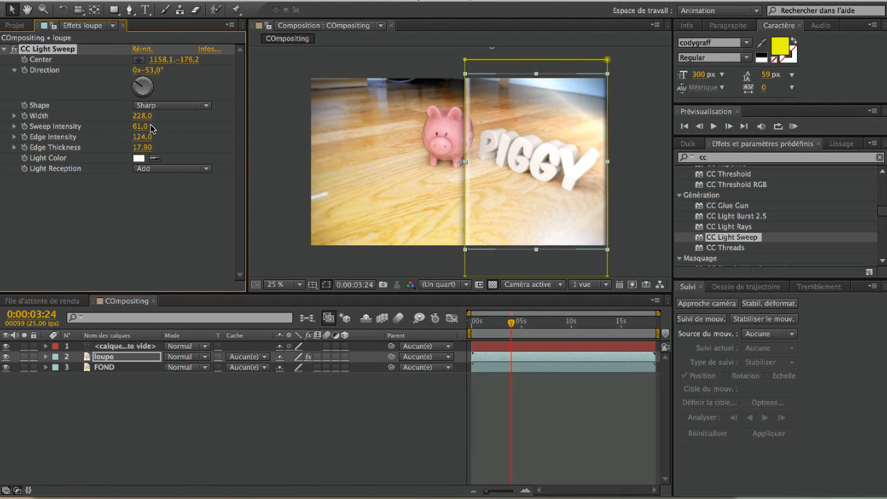
Step: Review the light sweep on the footage between about 3 s and 4 s, and collapse the CC Light Sweep settings
click(507, 326)
key(Page_Up)
click(503, 315)
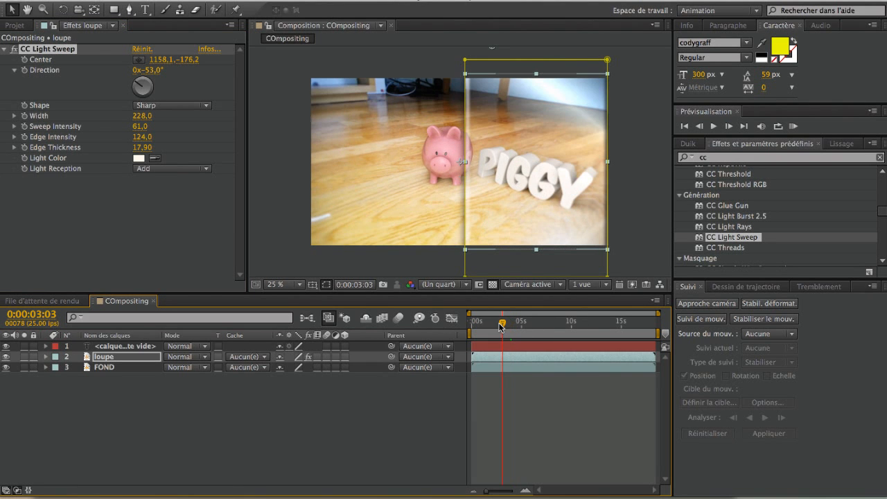
mouse_move(501, 327)
mouse_down()
mouse_move(457, 334)
mouse_move(515, 331)
mouse_up()
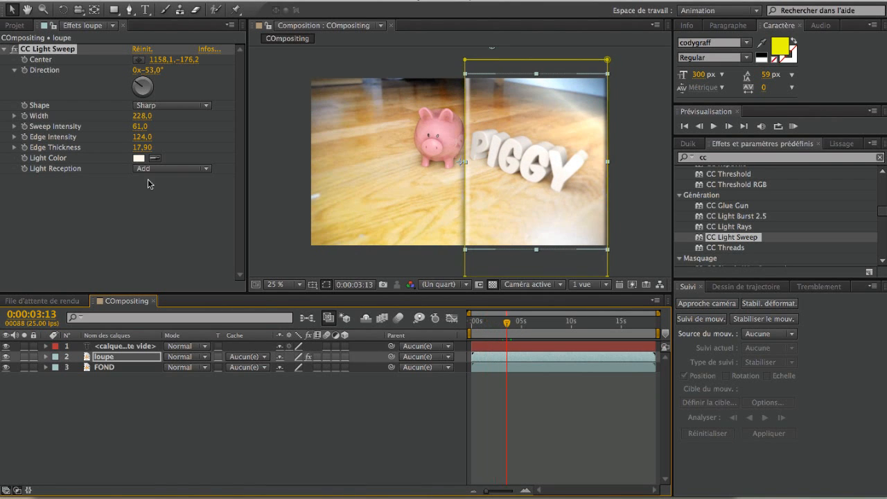
click(5, 49)
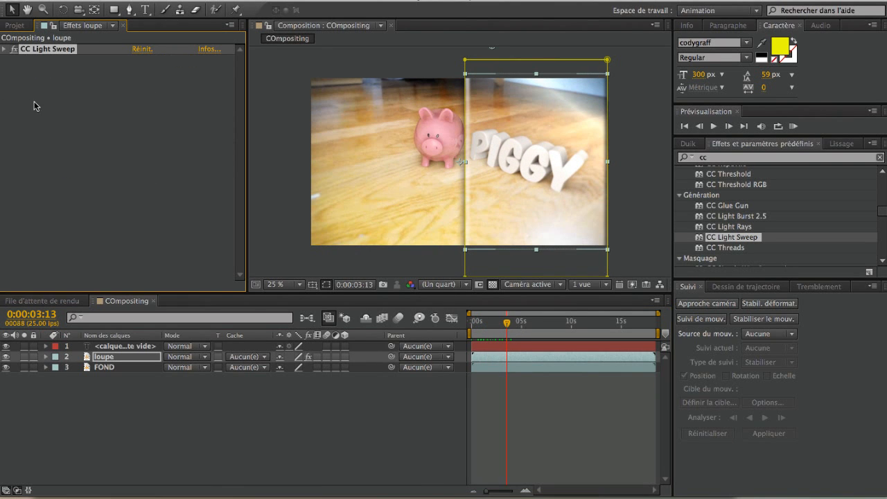
Step: Enter "NEW" and "TUTO" on two separate lines in the empty text layer
click(125, 348)
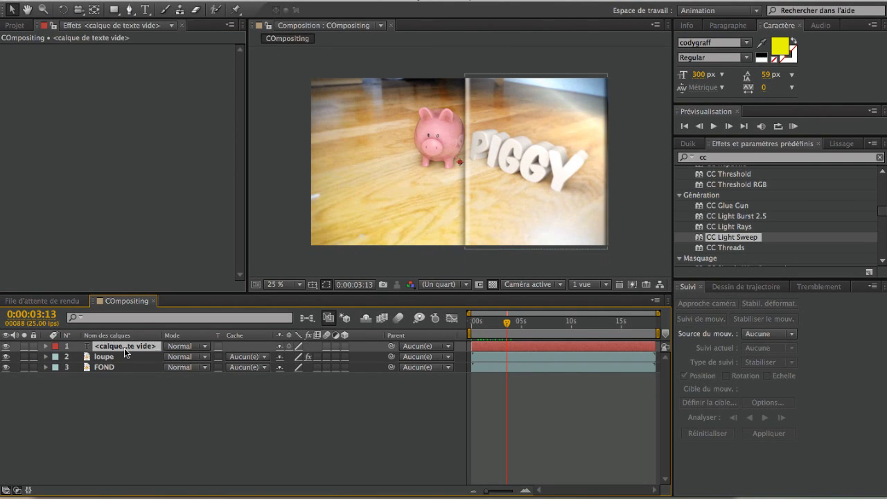
key(ctrl+t)
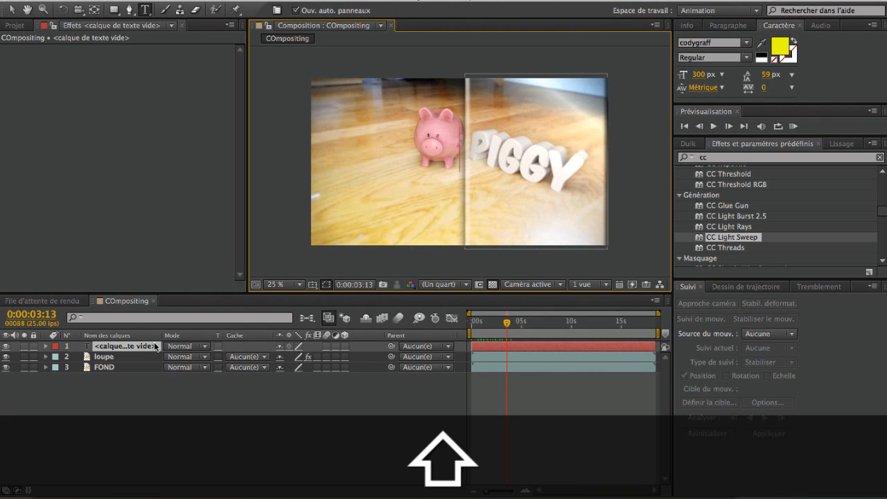
text(NE)
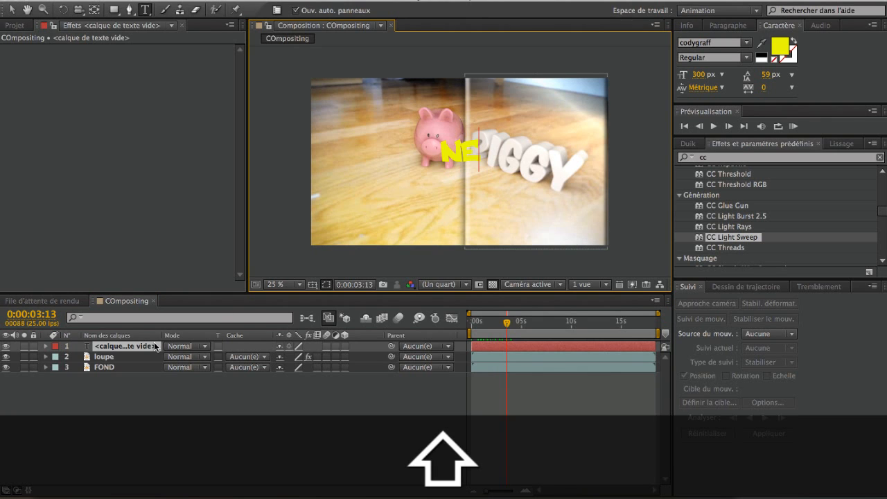
text(W)
key(Return)
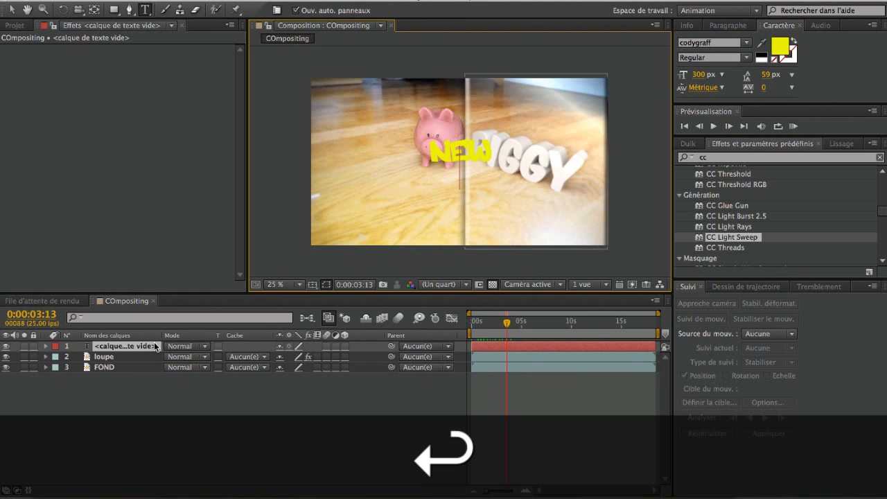
text(TWO)
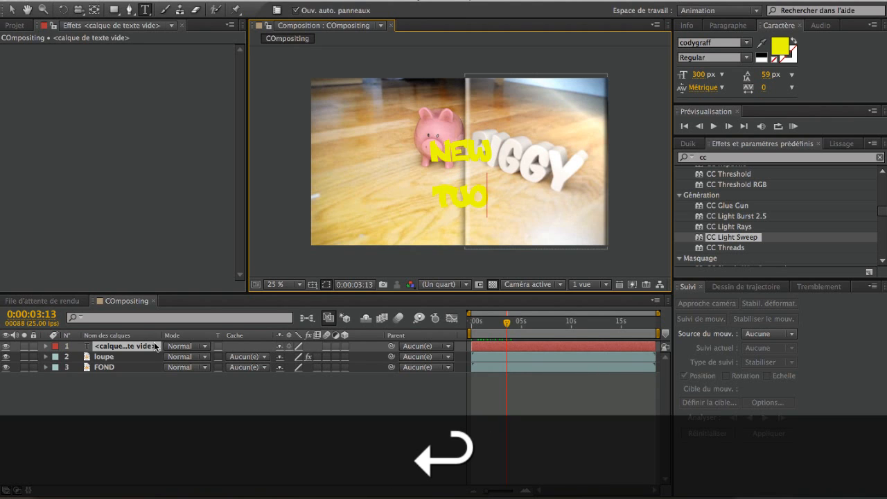
text(O)
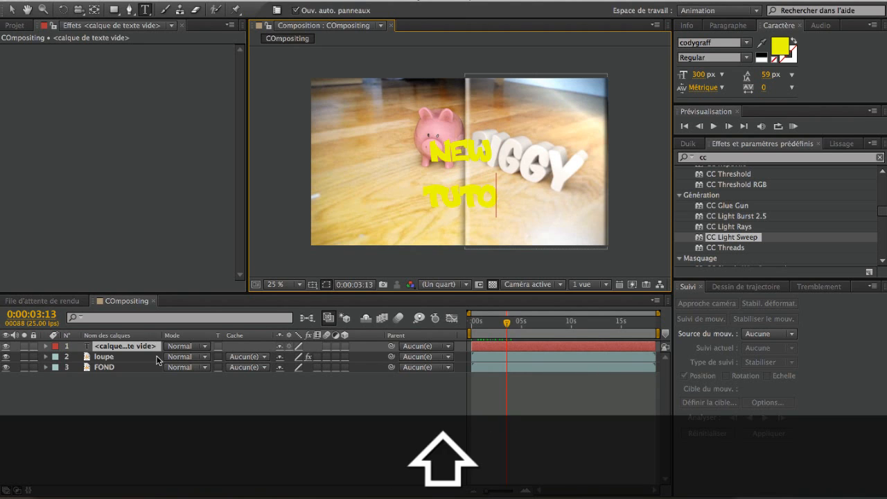
Step: Select both title lines and set their fill colour to white (FFFFFF)
key(shift+Up)
key(shift+Up)
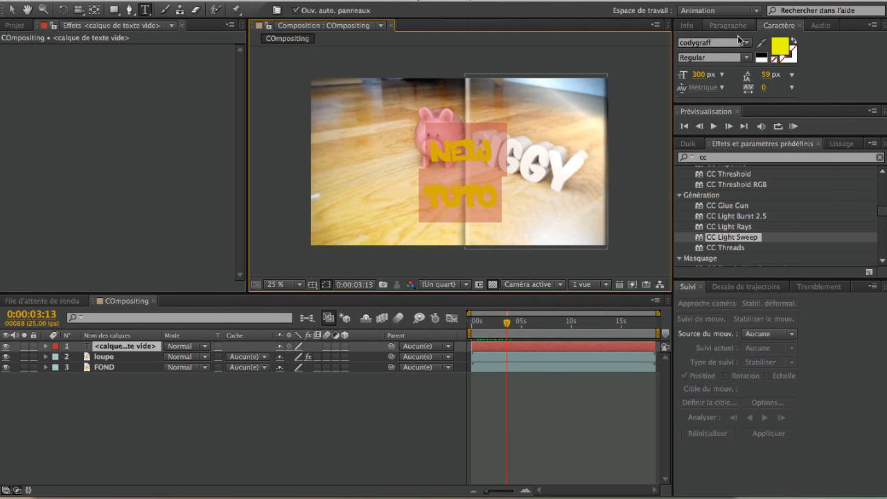
click(787, 54)
drag(114, 188, 17, 149)
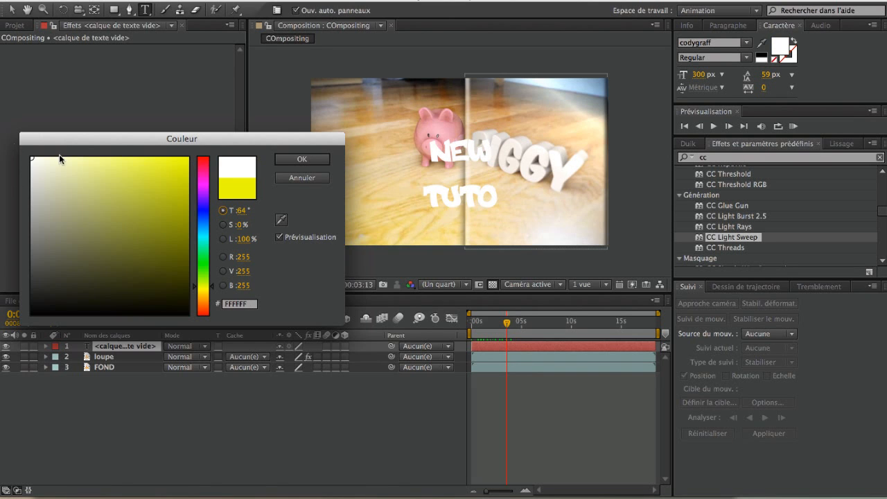
click(296, 160)
Step: Set the selected title text's font to Arial Black, keeping the Regular style
click(746, 43)
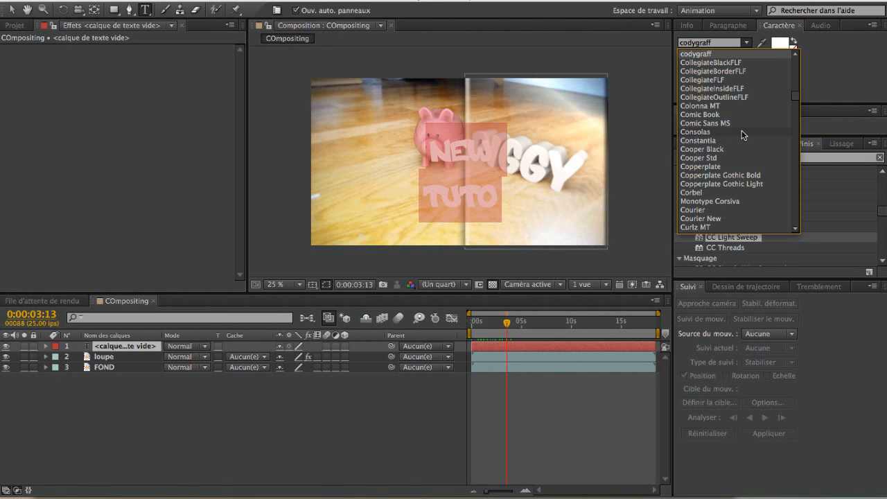
scroll(717, 86, up, 10)
click(698, 71)
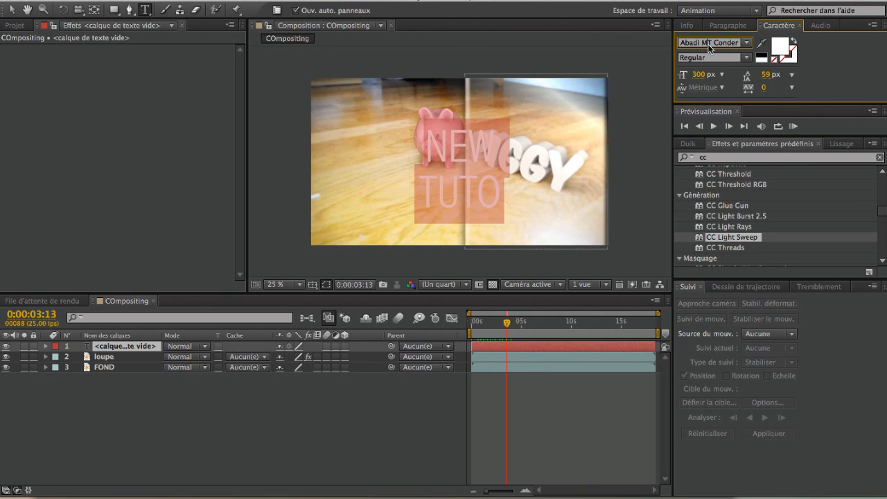
click(683, 43)
key(Down)
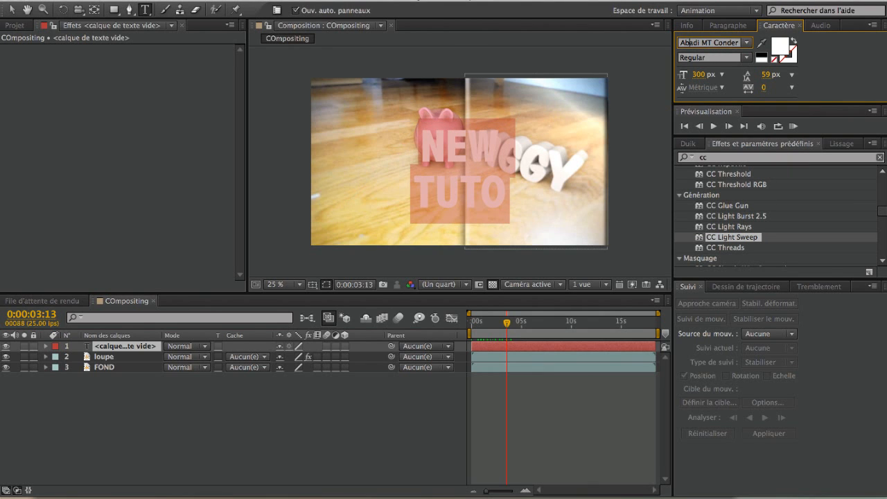
text(Arial)
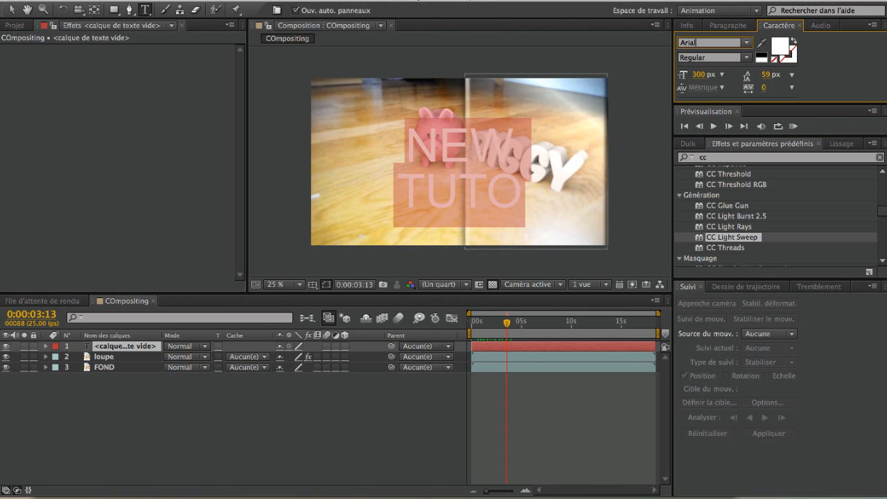
text( Black)
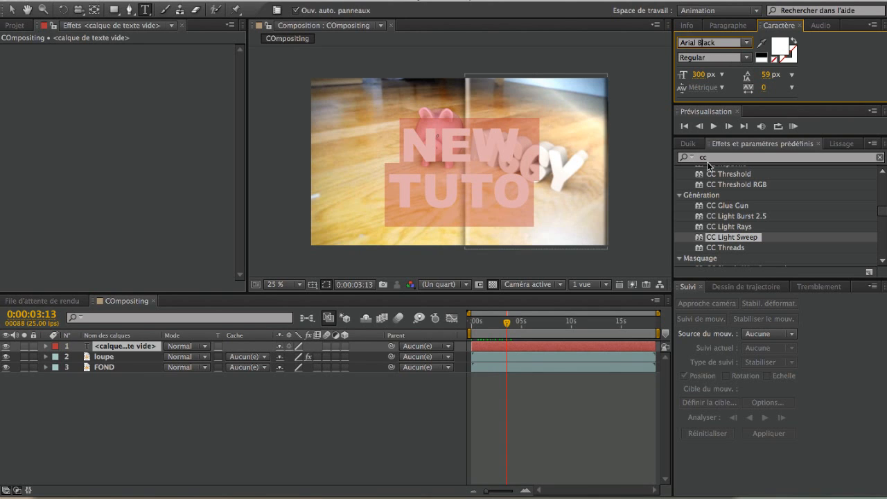
click(747, 57)
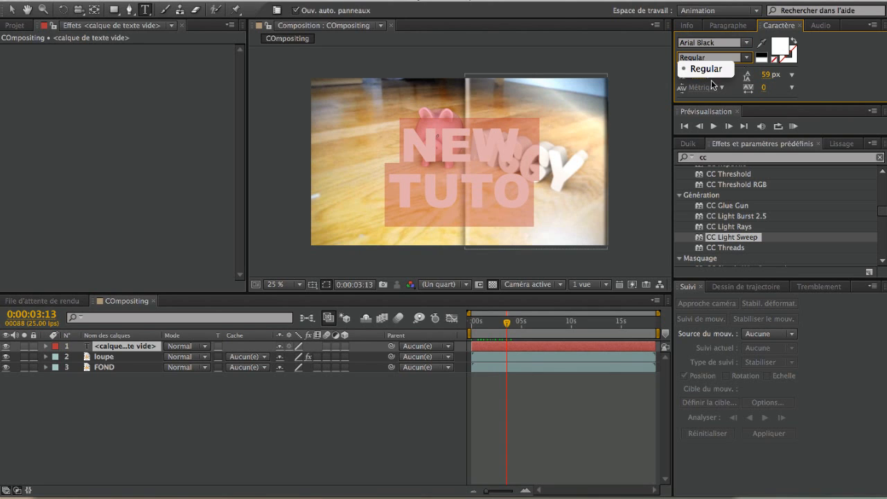
click(825, 75)
Step: Add the lines "M6" and "Style" below "TUTO", and place the title at a smaller size over the loupe panel
click(391, 193)
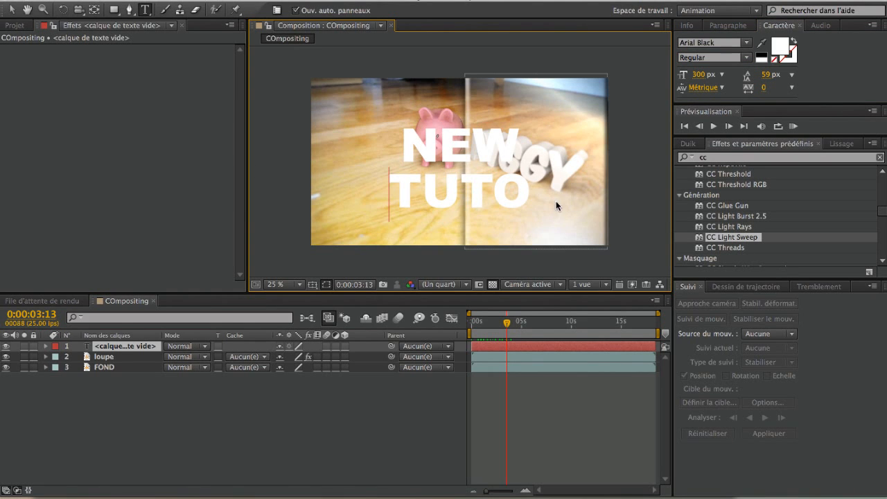
key(Return)
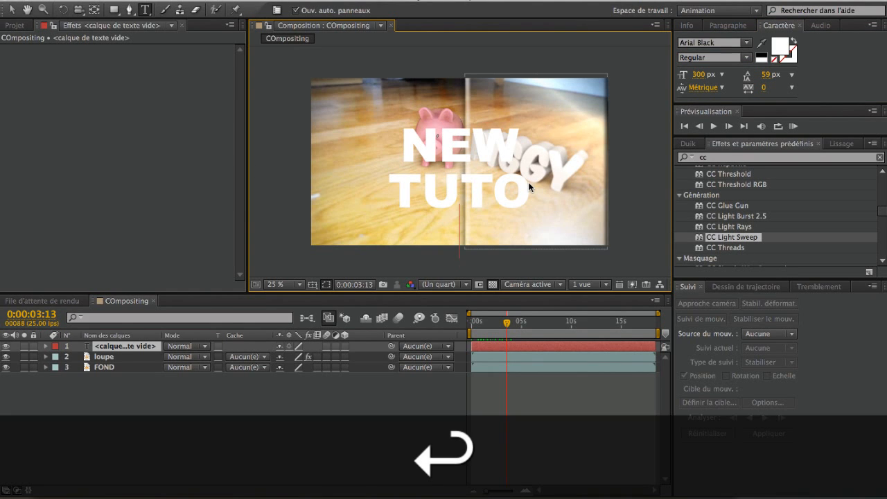
text(M6)
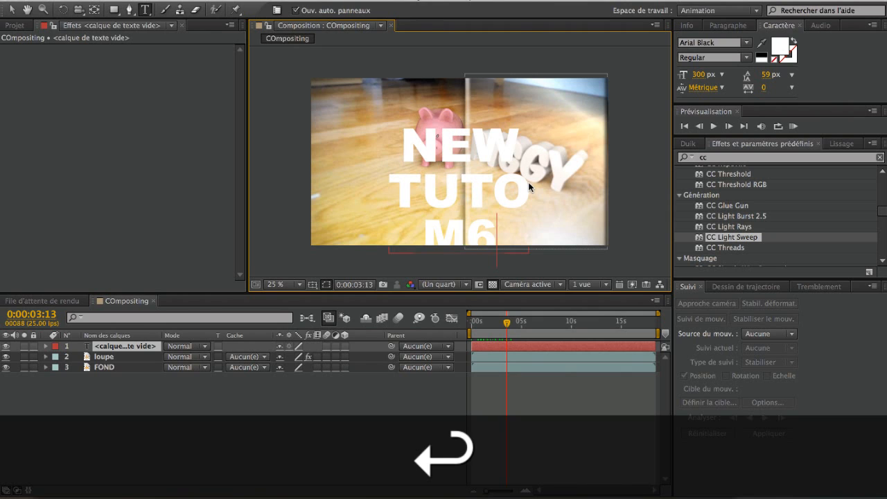
text( Style)
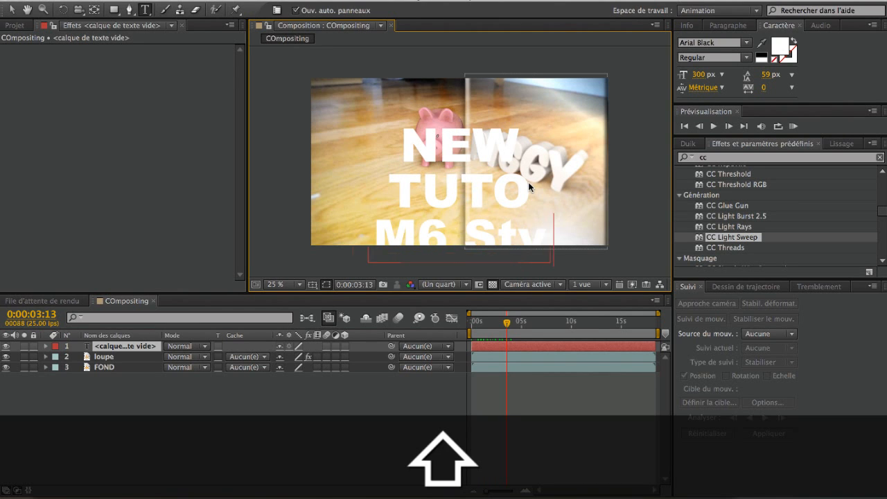
click(442, 240)
key(Return)
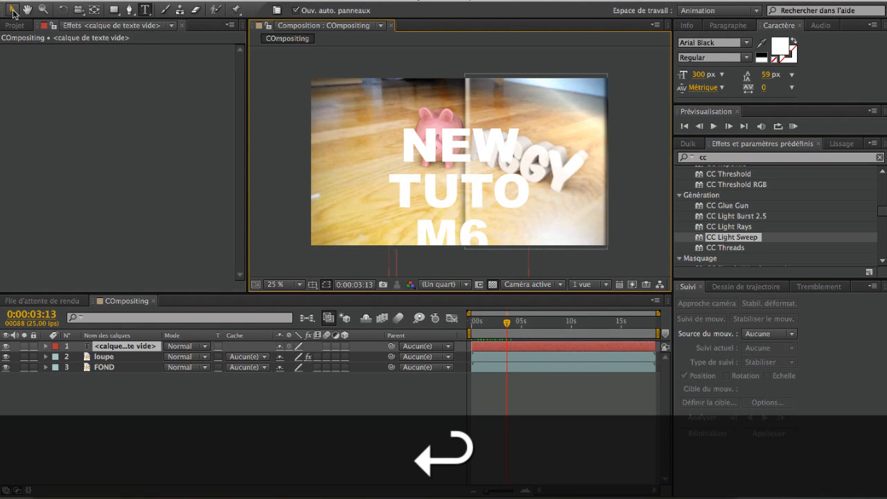
click(12, 10)
drag(518, 150, 548, 115)
Step: Rearrange the title into "NEW TUTO", a blank line and "M6 Style", and scale it to fit the upper part of the loupe panel
double_click(490, 124)
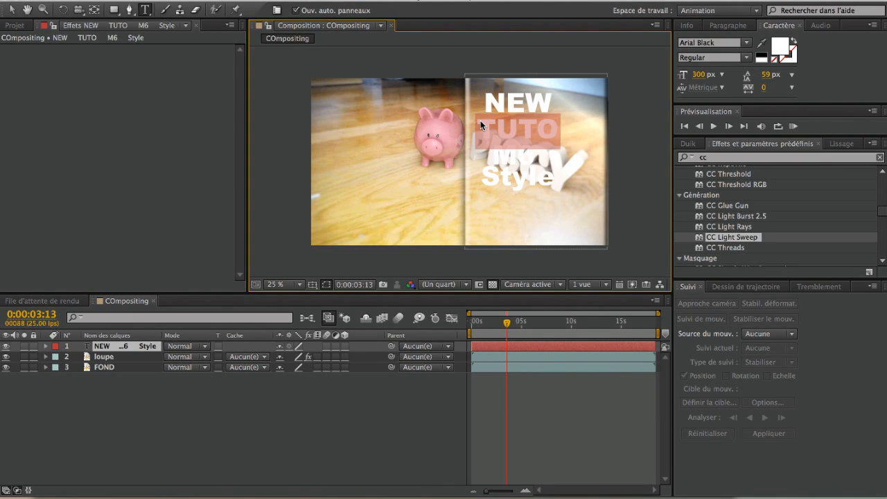
click(480, 124)
key(BackSpace)
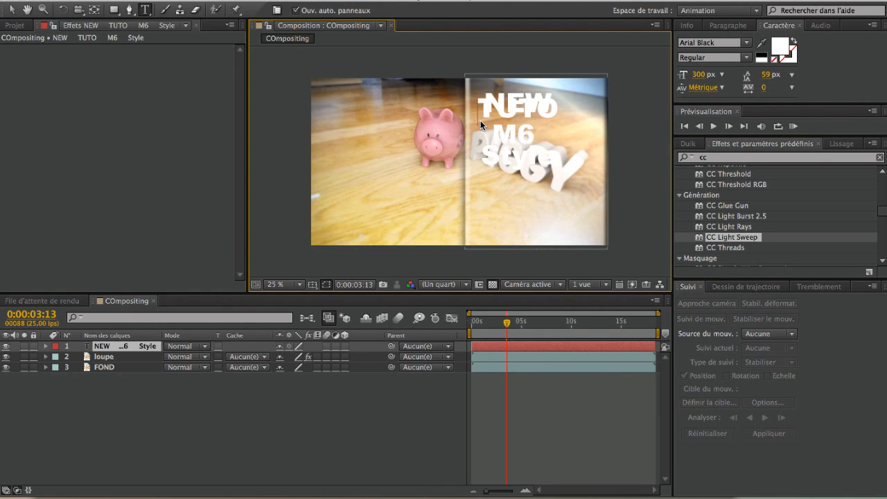
click(476, 146)
key(BackSpace)
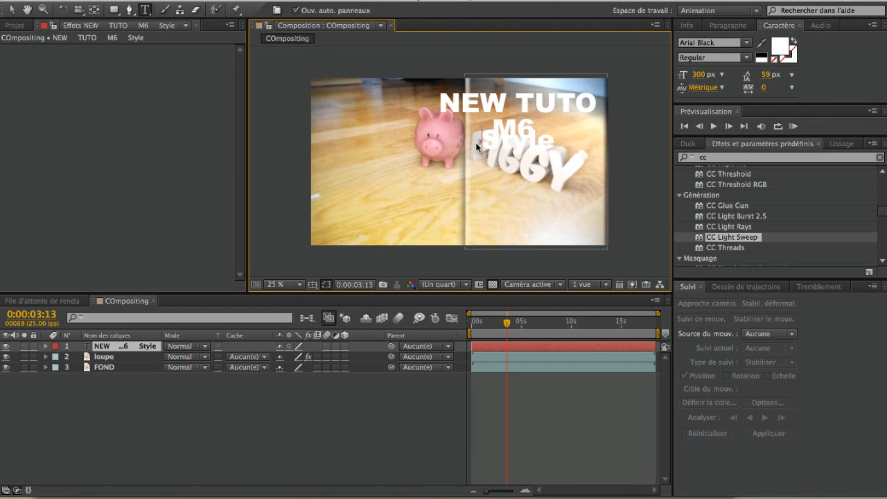
click(453, 127)
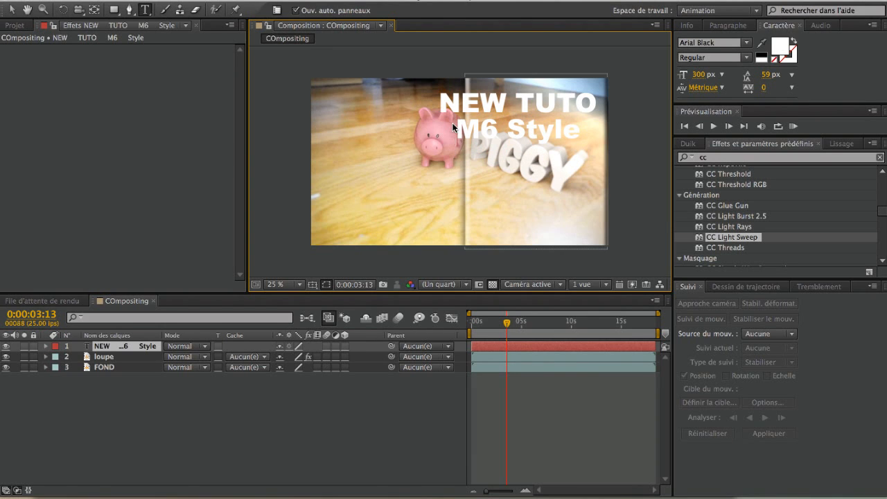
key(Return)
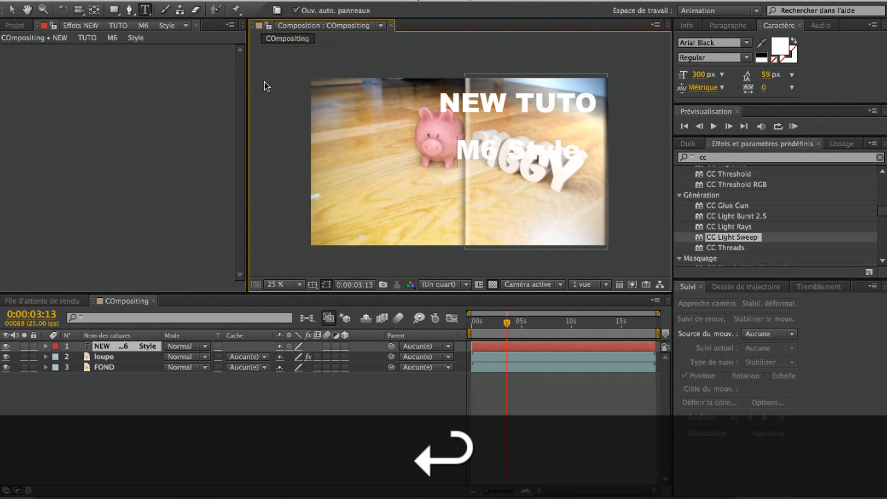
click(12, 10)
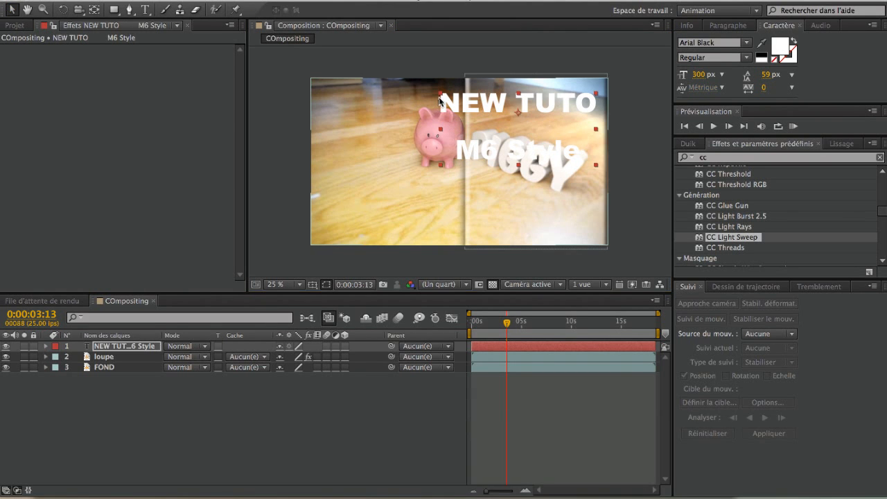
drag(438, 101, 520, 87)
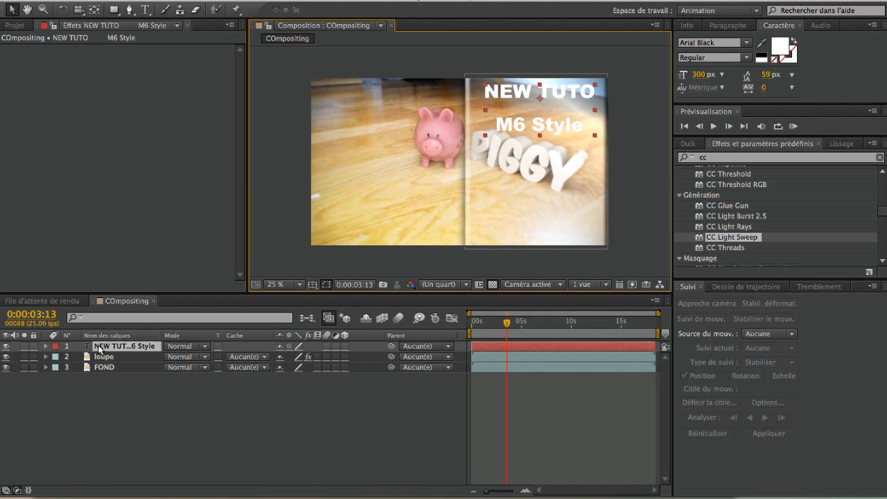
Step: Add the Incrustation de dégradé (gradient overlay) layer style to the title layer
right_click(97, 345)
mouse_move(184, 213)
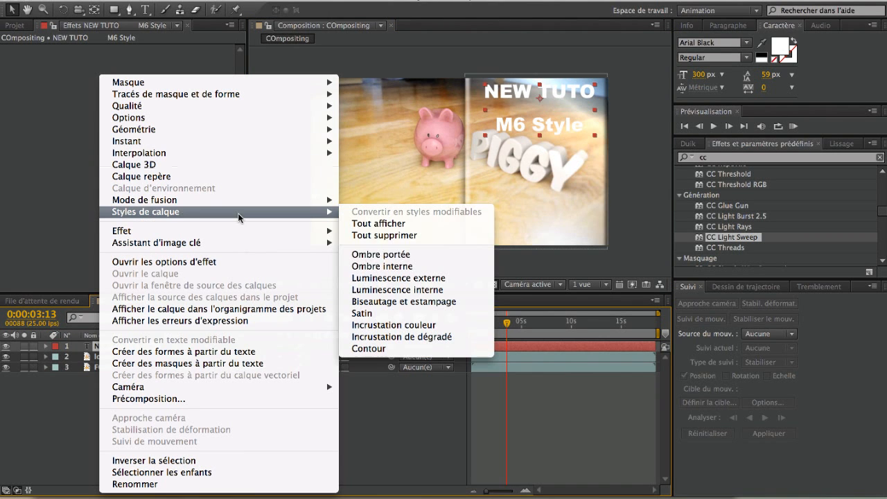
click(402, 337)
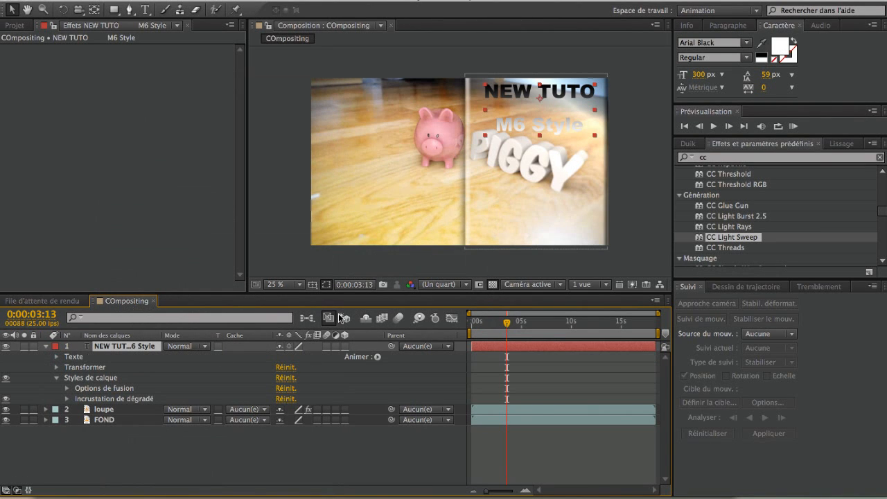
Step: Cut the "M6 Style" line out of the title text
double_click(121, 351)
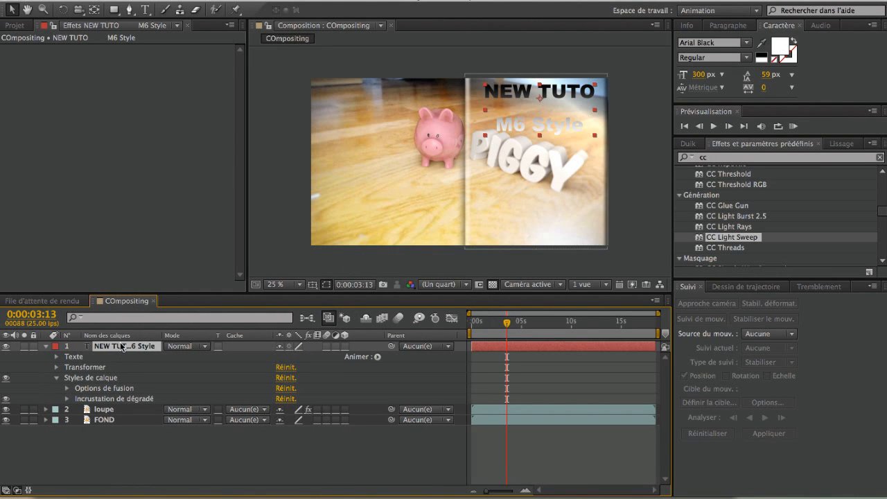
triple_click(531, 124)
key(super+x)
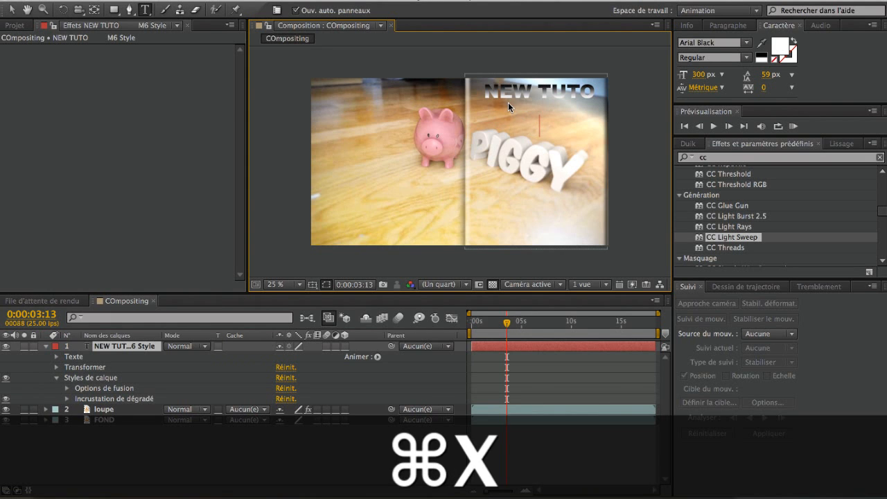
Step: Change the black end stop of the title's gradient overlay to light grey CFCFCF
click(67, 399)
click(320, 407)
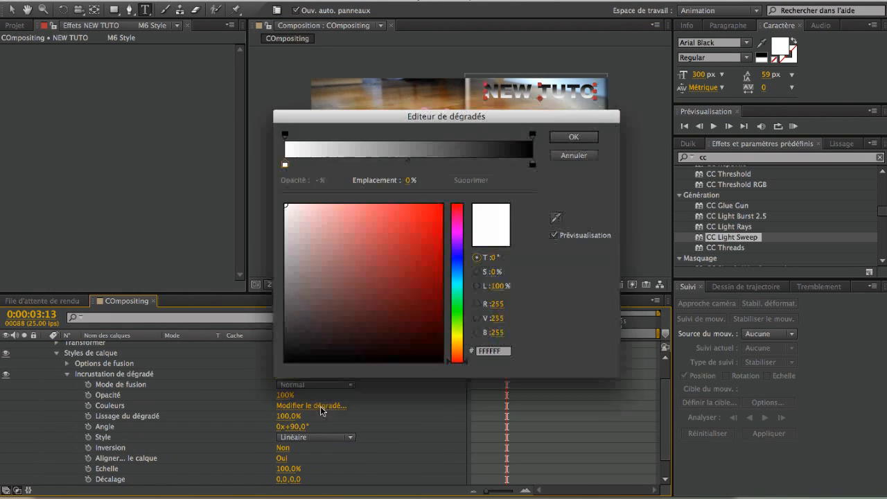
click(532, 165)
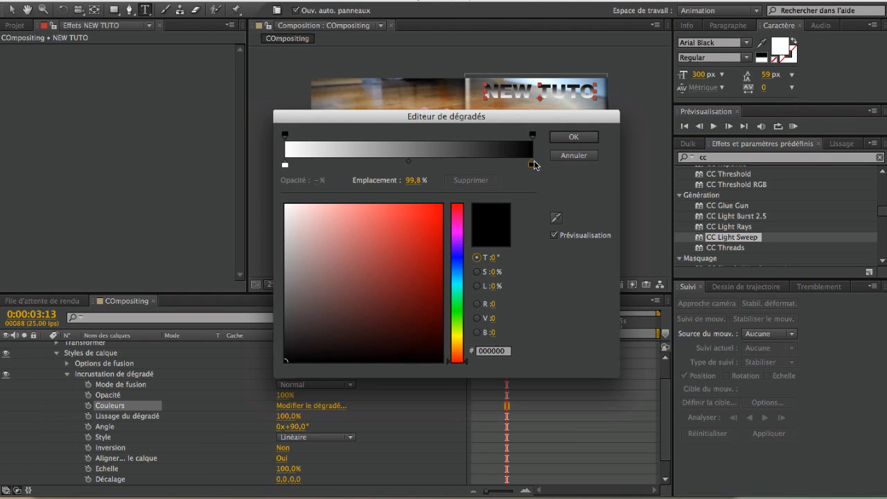
drag(363, 258, 284, 233)
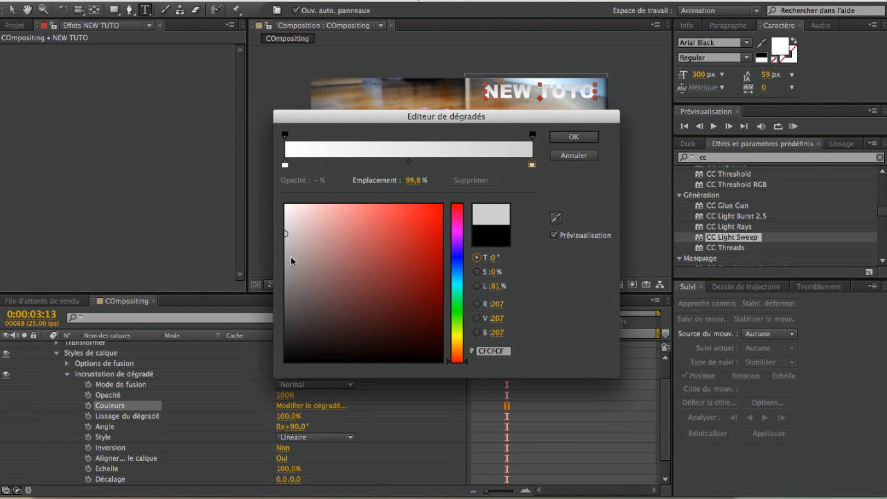
click(584, 136)
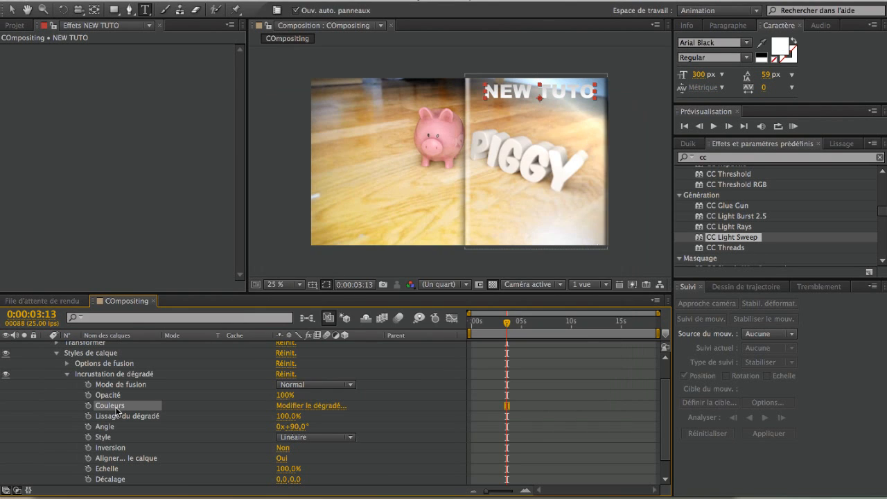
right_click(104, 356)
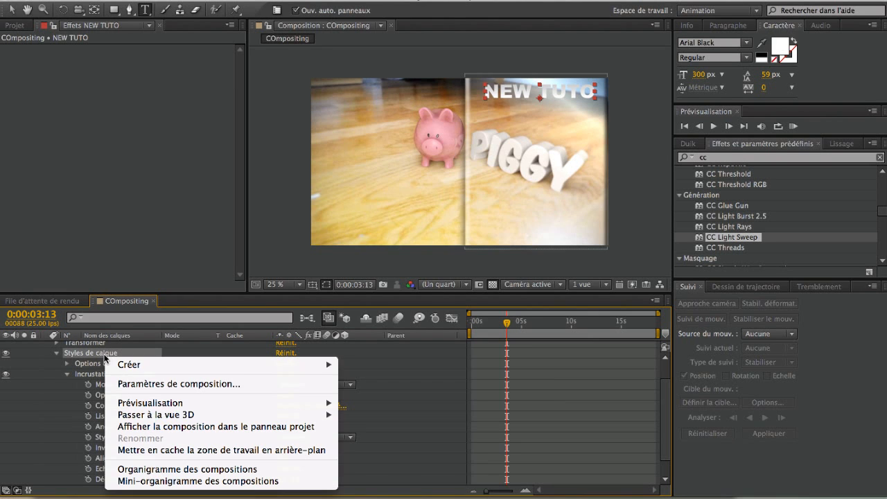
Step: Add the Ombre portée (drop shadow) layer style to the NEW TUTO title layer
mouse_move(211, 368)
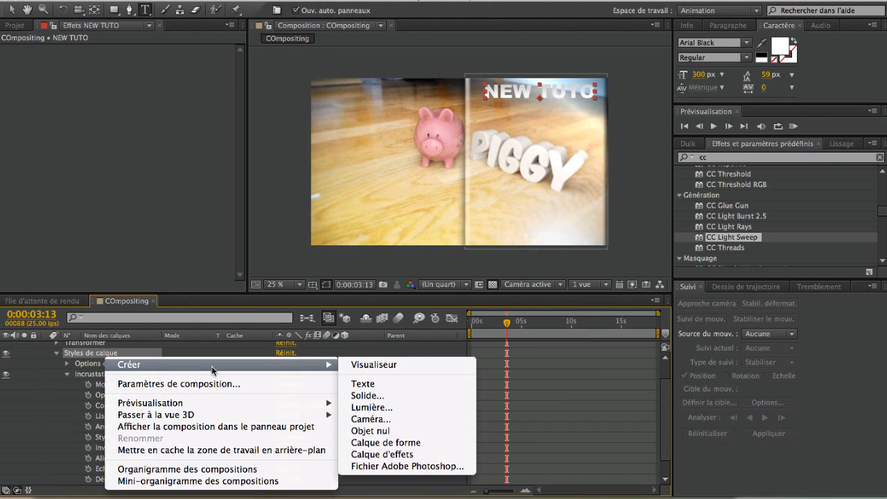
click(77, 357)
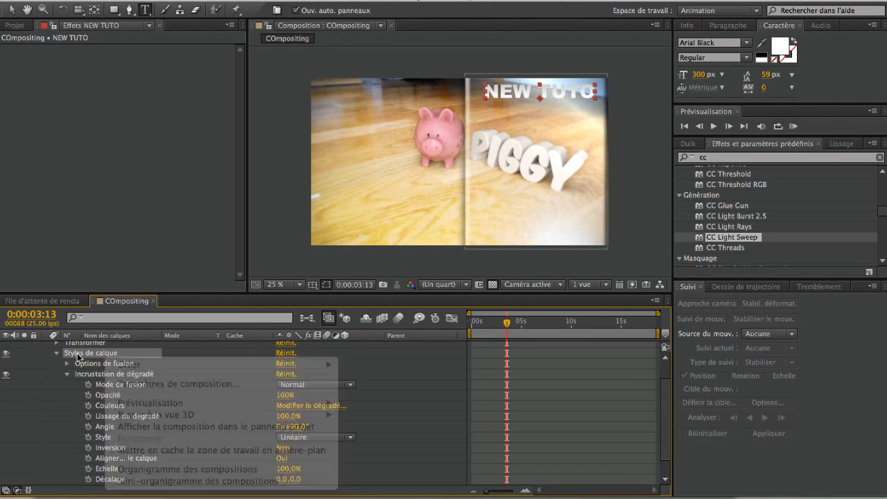
scroll(111, 357, up, 2)
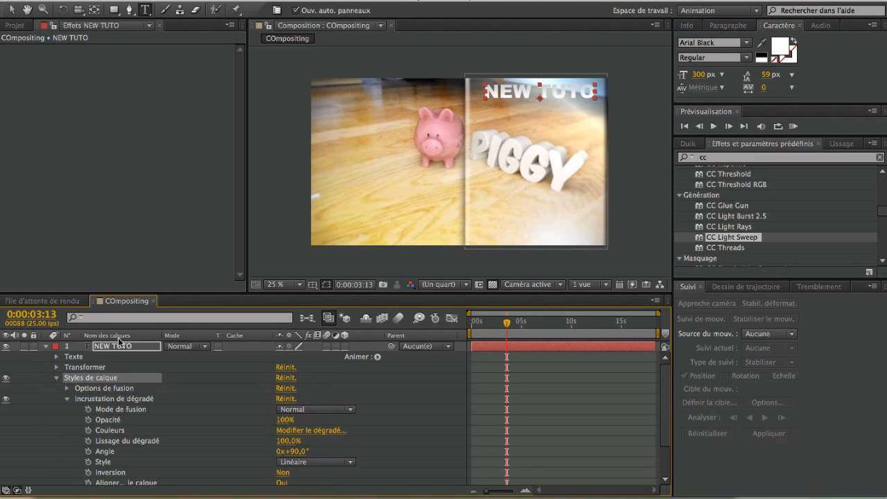
right_click(118, 339)
mouse_move(215, 132)
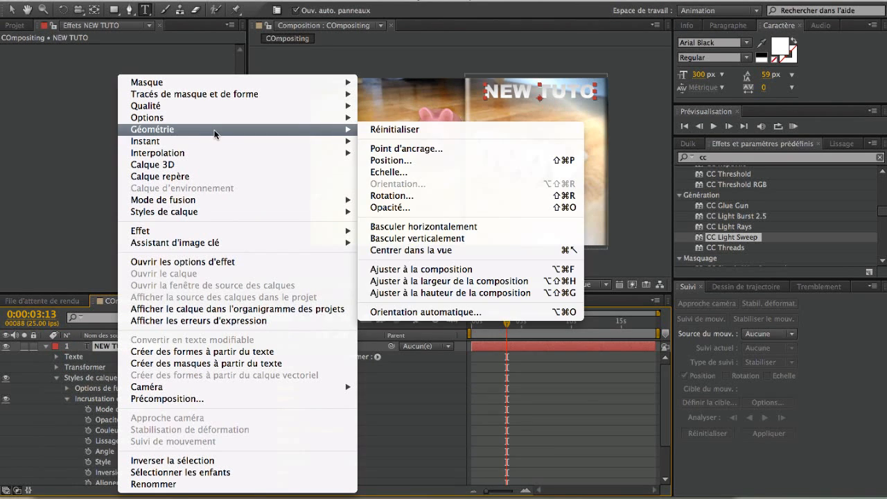
mouse_move(225, 214)
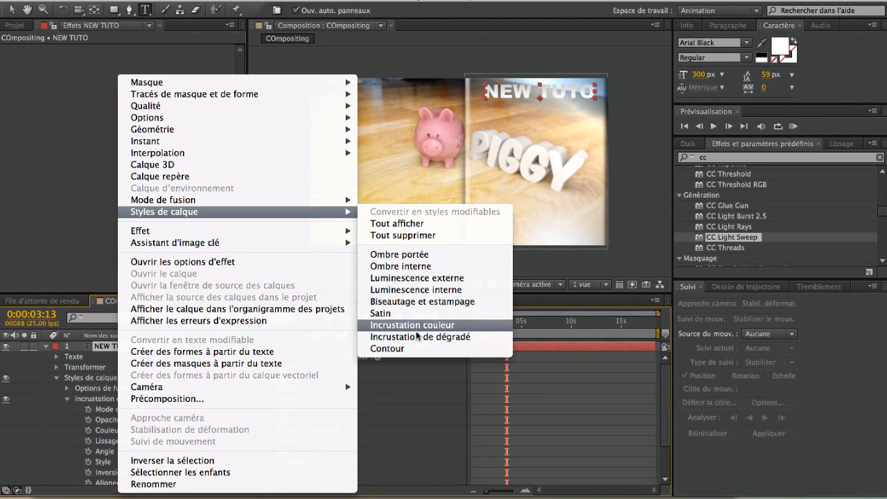
click(409, 255)
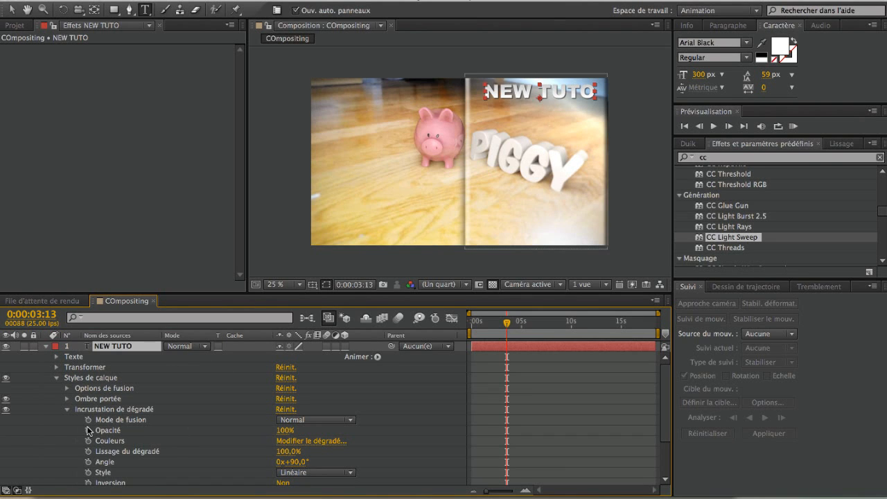
Step: Set the title's drop shadow to 52% opacity, a distance of 5 and a size of 32
click(67, 399)
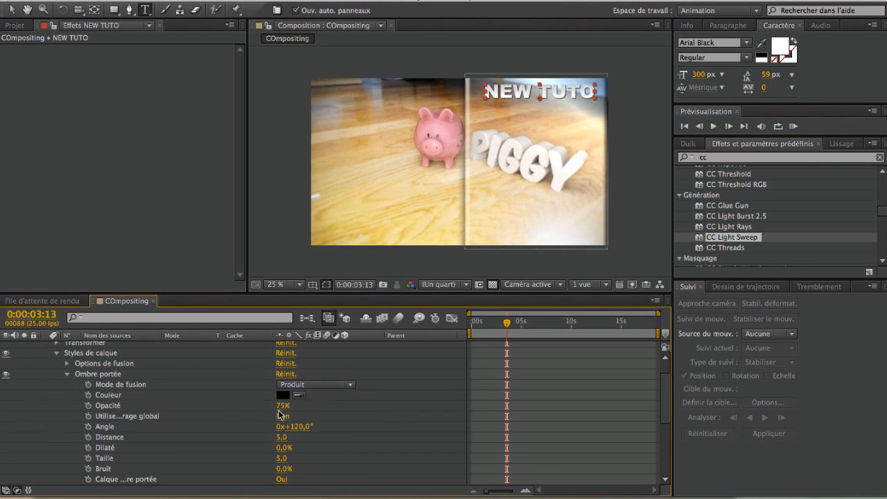
drag(280, 411, 269, 411)
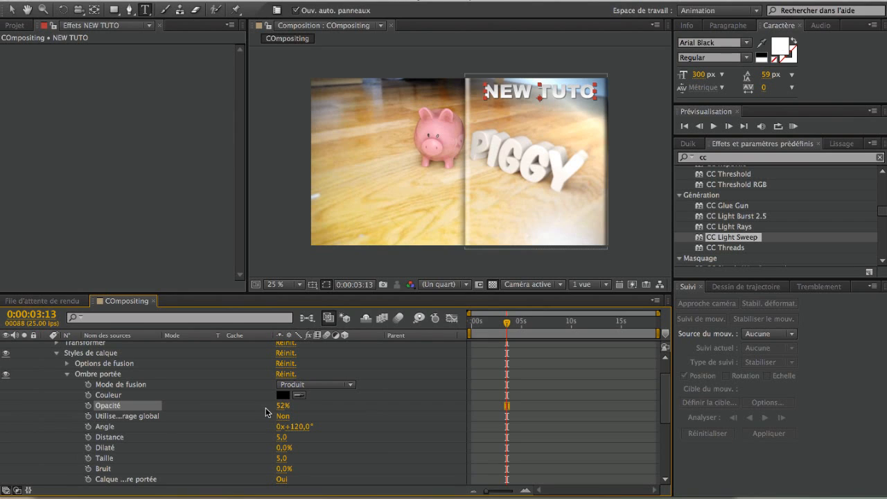
click(281, 438)
click(280, 437)
text(5)
click(281, 457)
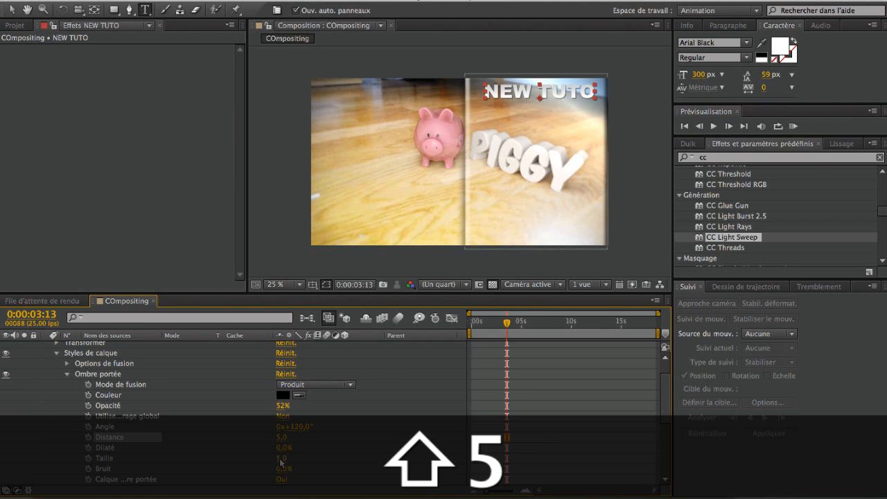
click(382, 395)
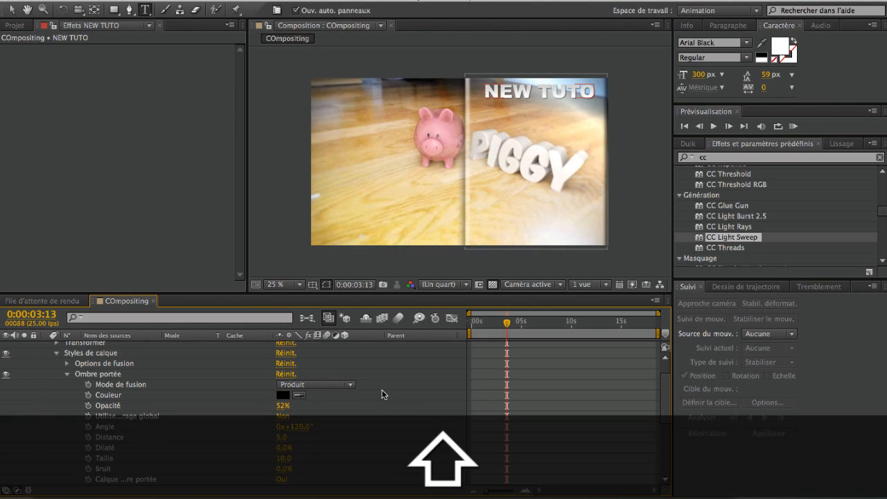
mouse_move(296, 458)
mouse_down()
mouse_move(305, 460)
mouse_move(295, 458)
mouse_up()
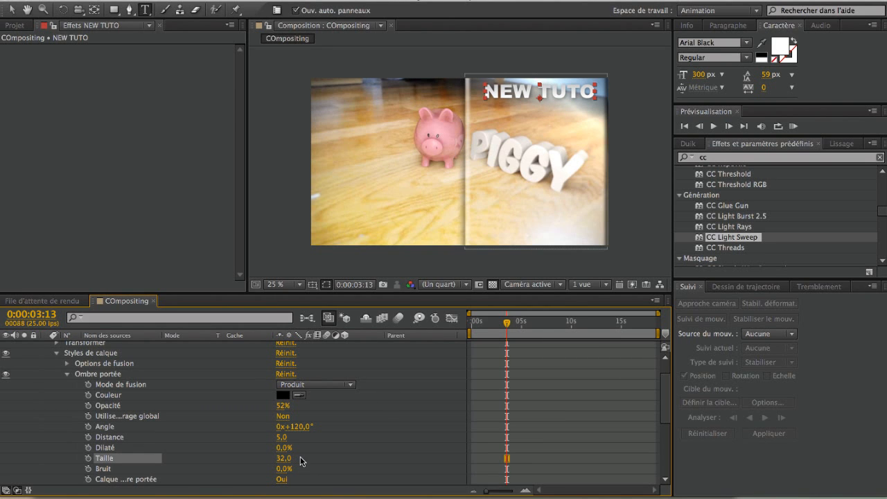
click(520, 387)
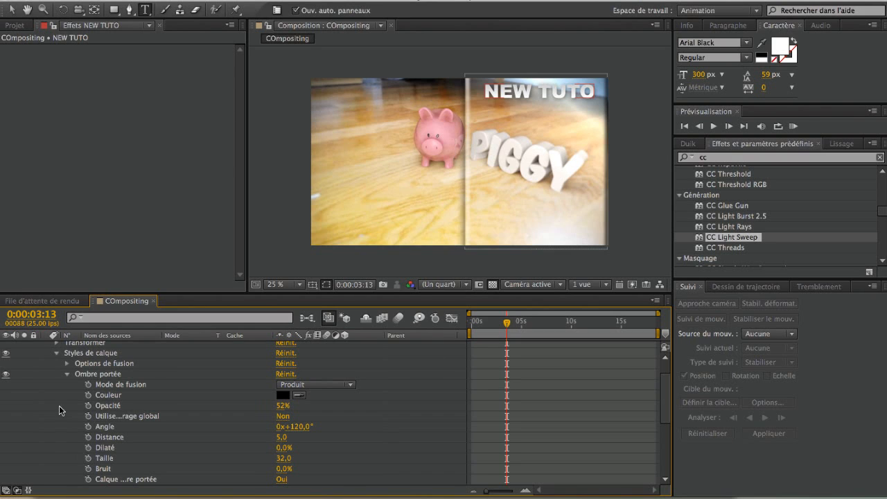
Step: Duplicate the NEW TUTO text layer and place the copy directly below the original line in the frame
scroll(67, 392, up, 2)
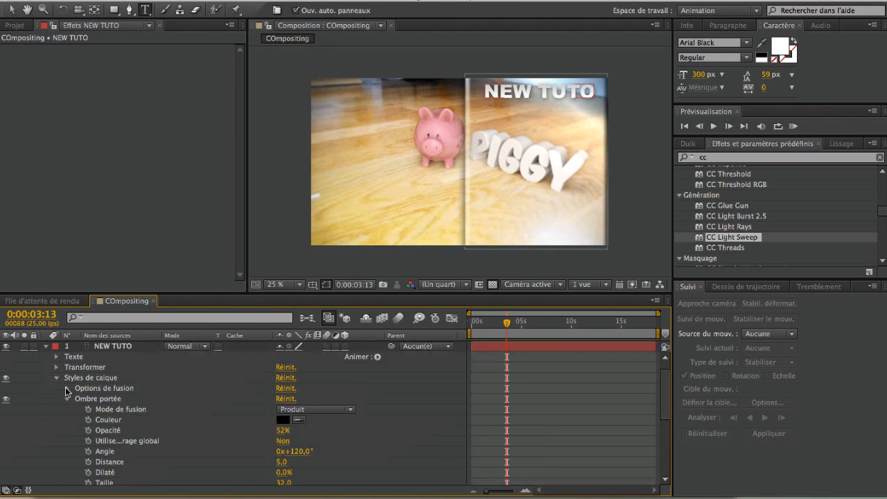
click(46, 345)
click(104, 346)
key(super)
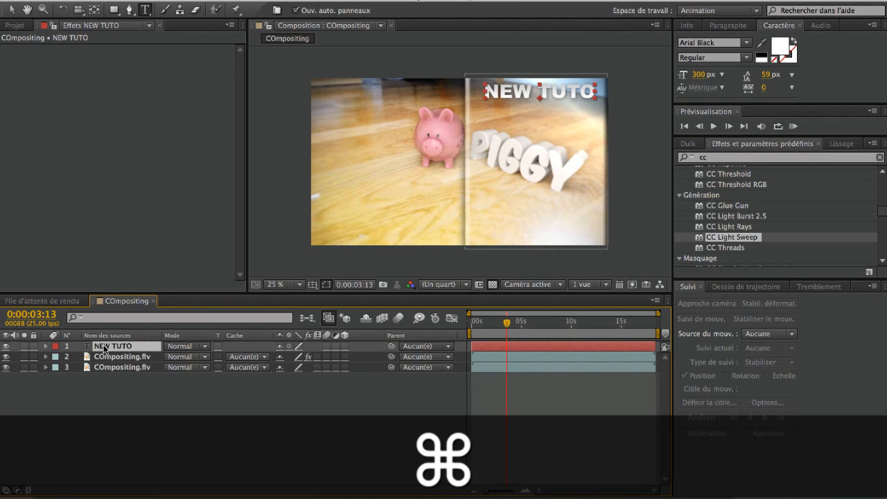
key(super+d)
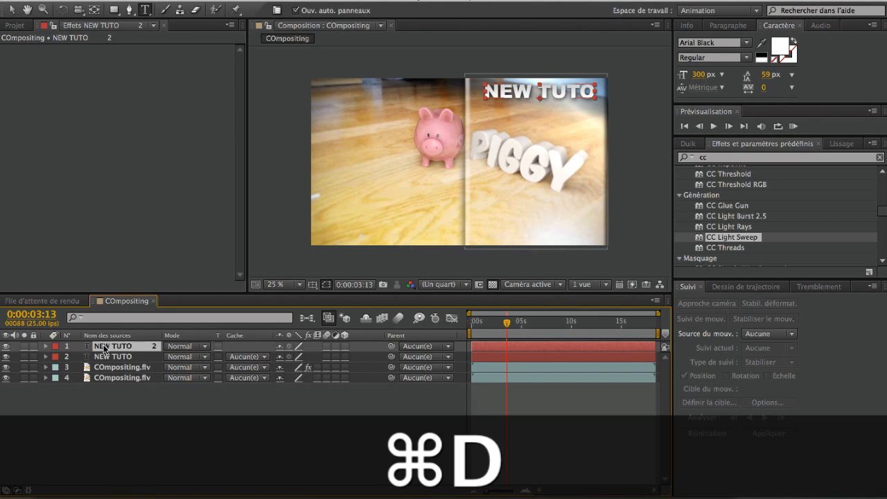
key(v)
drag(523, 89, 526, 118)
Step: Replace the duplicated title's text with "M6 Style"
double_click(524, 115)
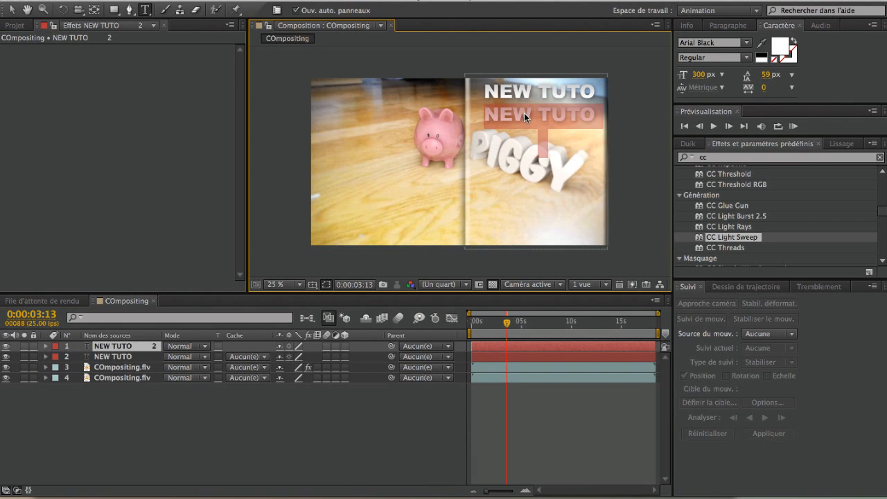
text(M6)
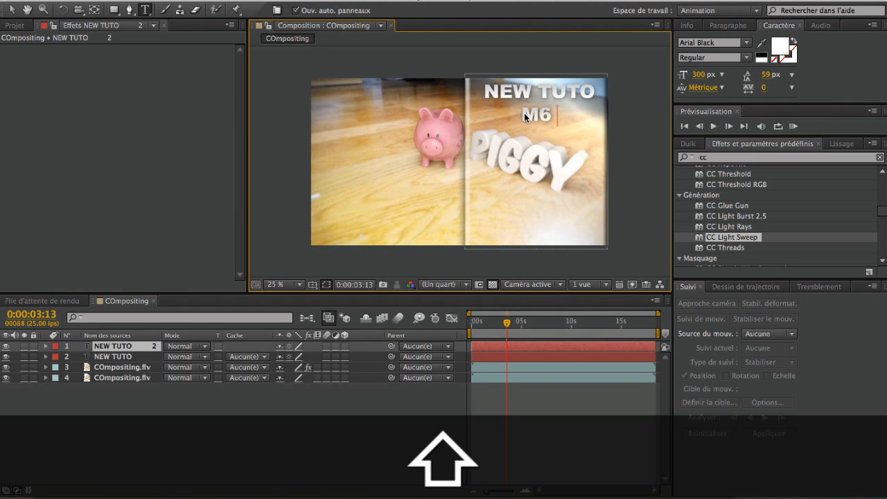
text( Style)
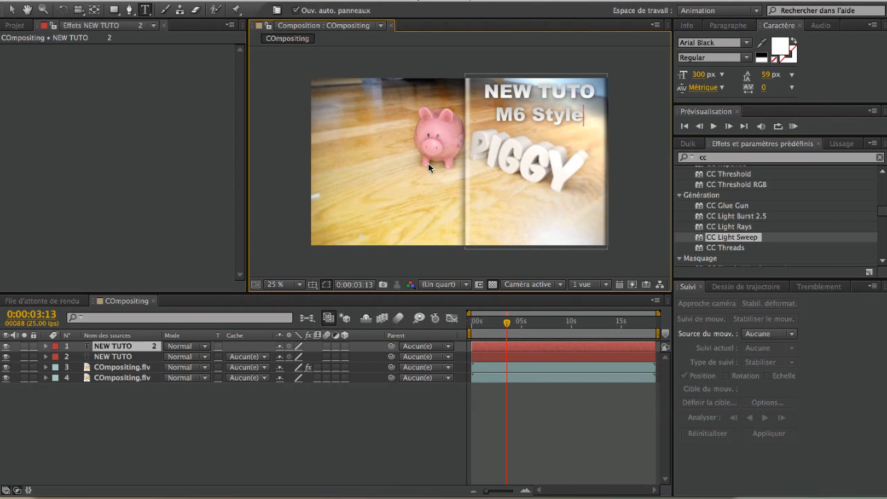
click(108, 421)
Step: Duplicate the M6 Style text layer and change the copy's text to "Transition"
click(114, 351)
key(super+j)
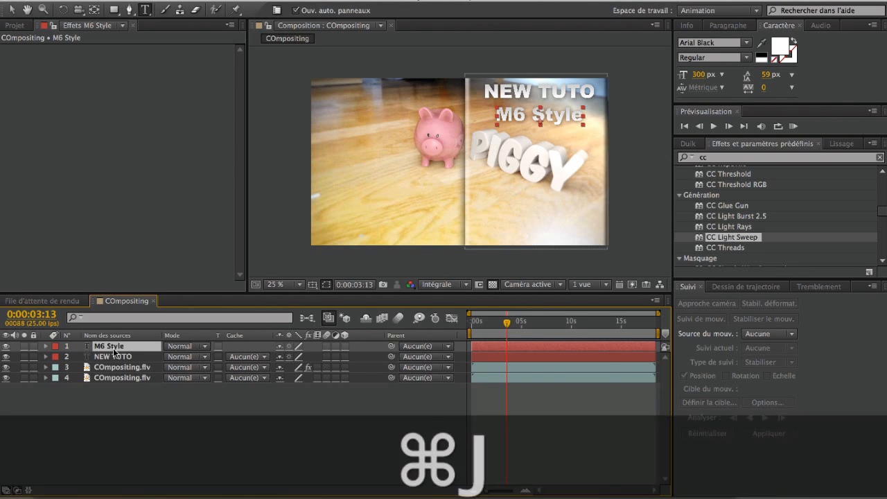
key(super+d)
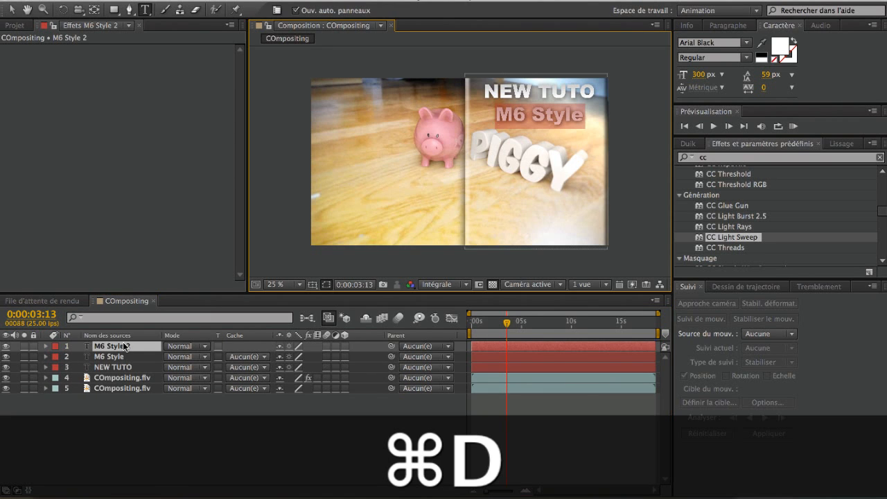
key(shift+Up)
key(shift+Up)
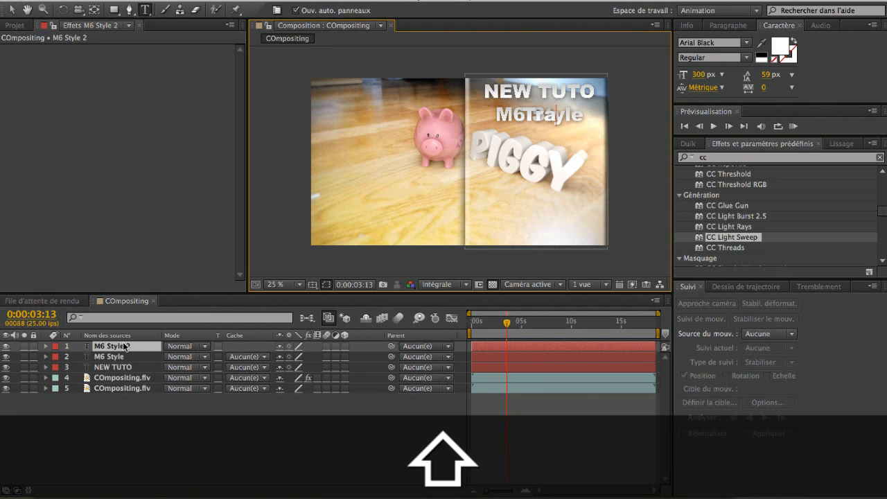
text(nsition)
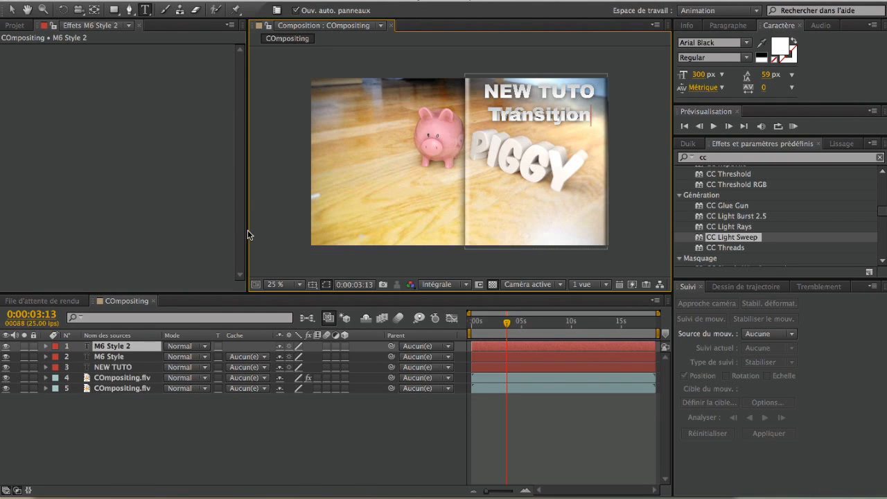
Step: Move the "Transition" text down to form a third line under "M6 Style"
click(12, 10)
drag(560, 118, 560, 133)
click(622, 151)
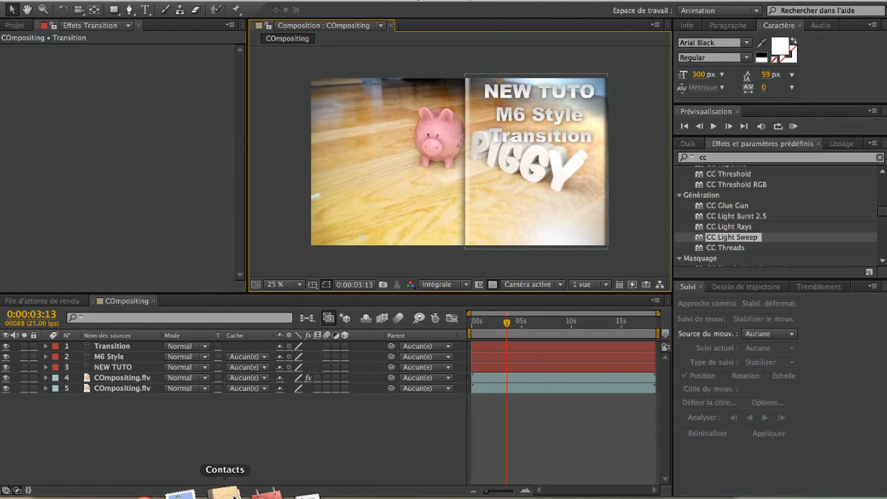
click(196, 427)
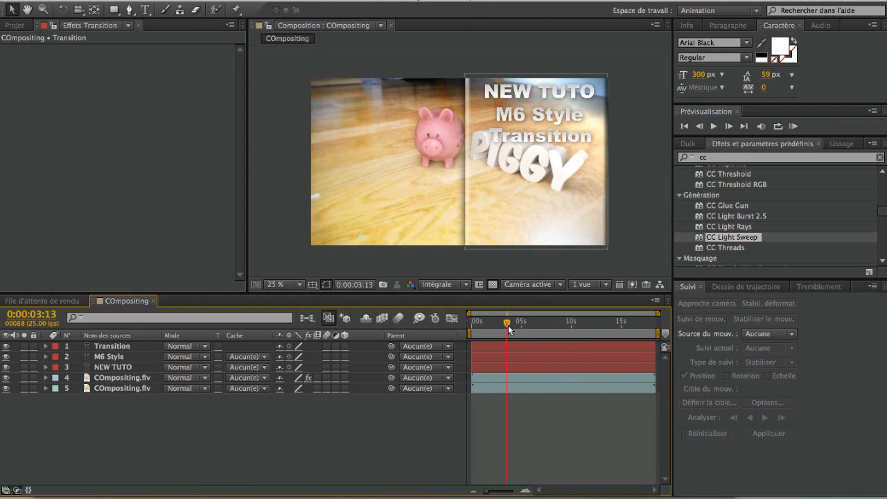
Step: At 0:00:01:03, on the middle path keyframe of Masque 1, add Position keyframes to the Transition, M6 Style and NEW TUTO layers
click(473, 324)
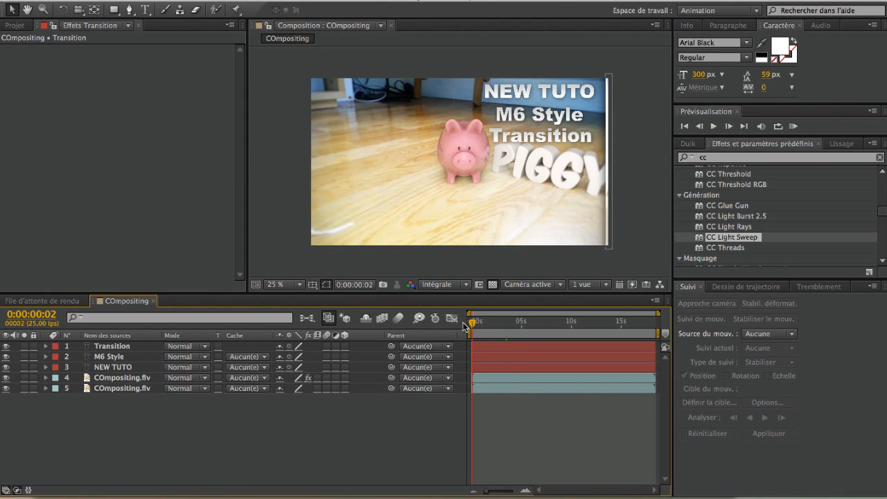
click(472, 320)
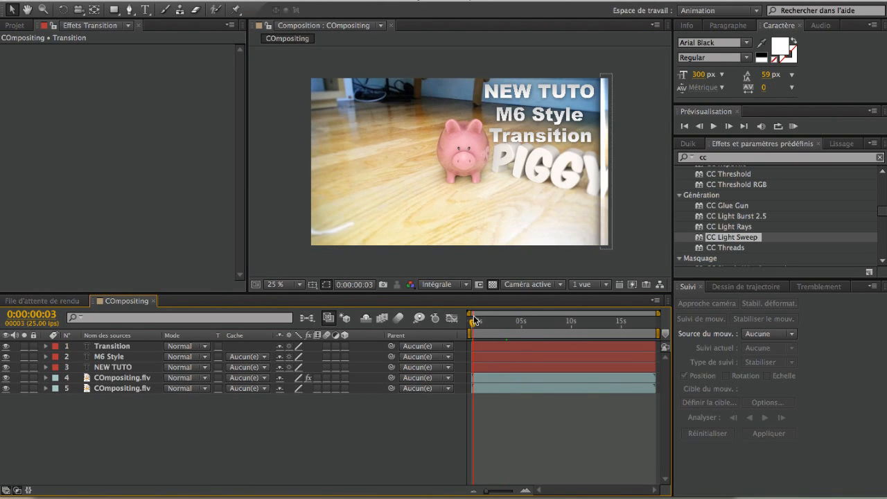
click(46, 378)
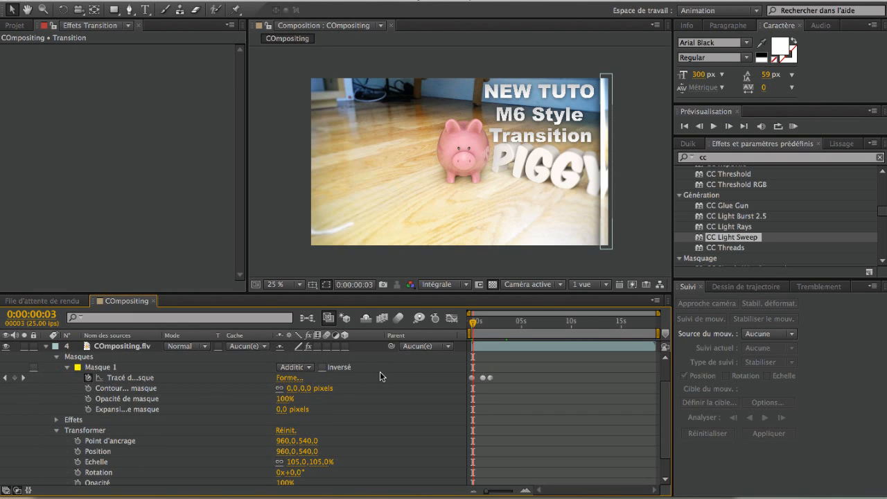
drag(485, 322, 483, 324)
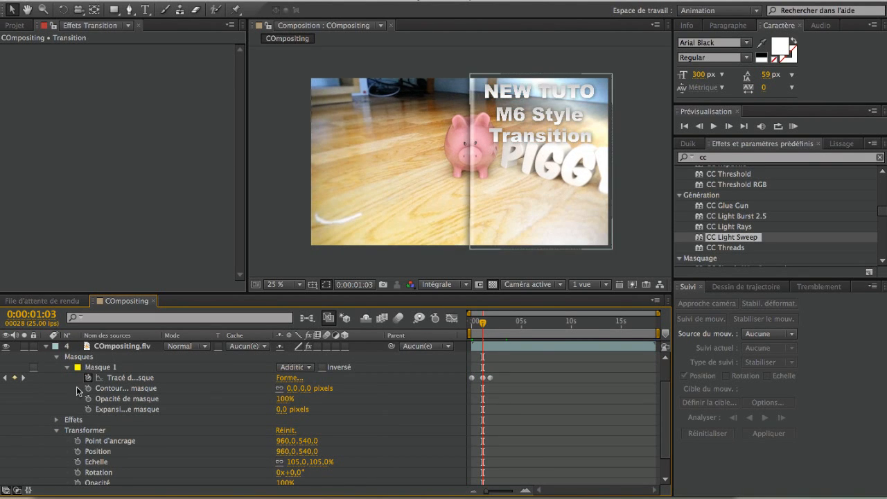
scroll(79, 392, up, 2)
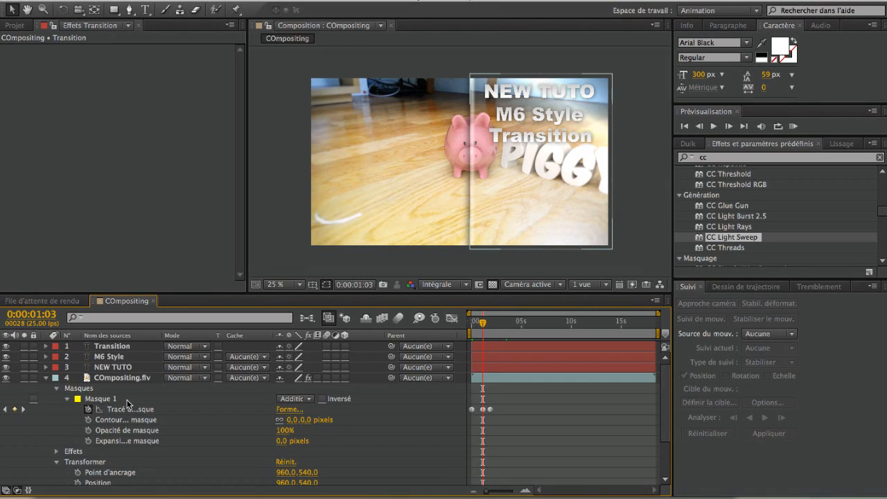
click(46, 377)
click(103, 346)
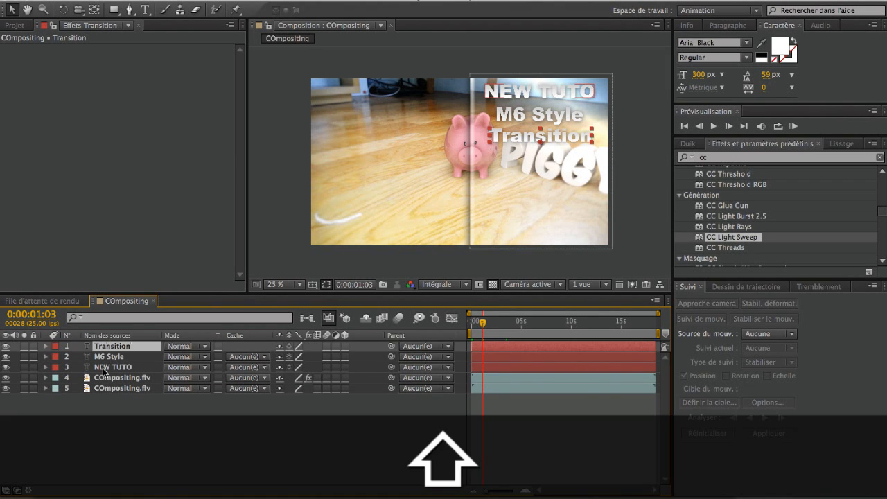
shift+click(102, 368)
key(p)
click(77, 356)
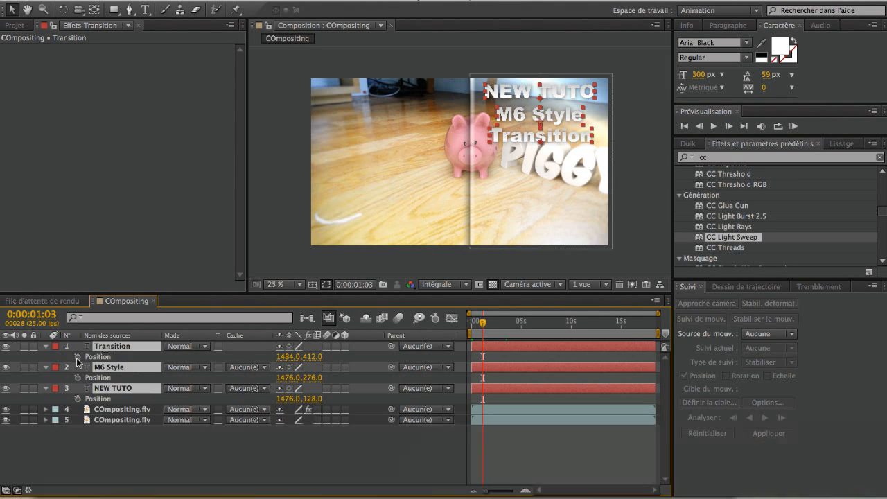
Step: Keyframe the three text layers beyond the frame's right edge at 0:00:00:00, and about 40 px left of their resting place at 0:00:01:23
drag(483, 323, 429, 323)
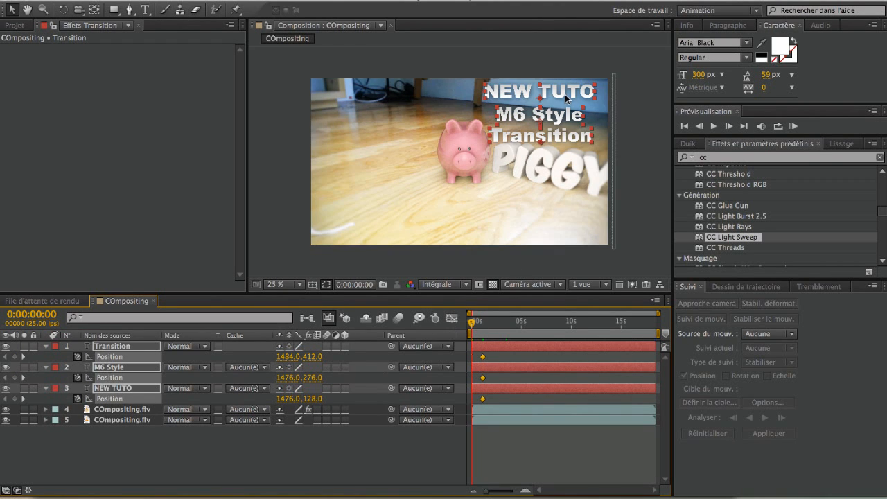
drag(568, 95, 716, 91)
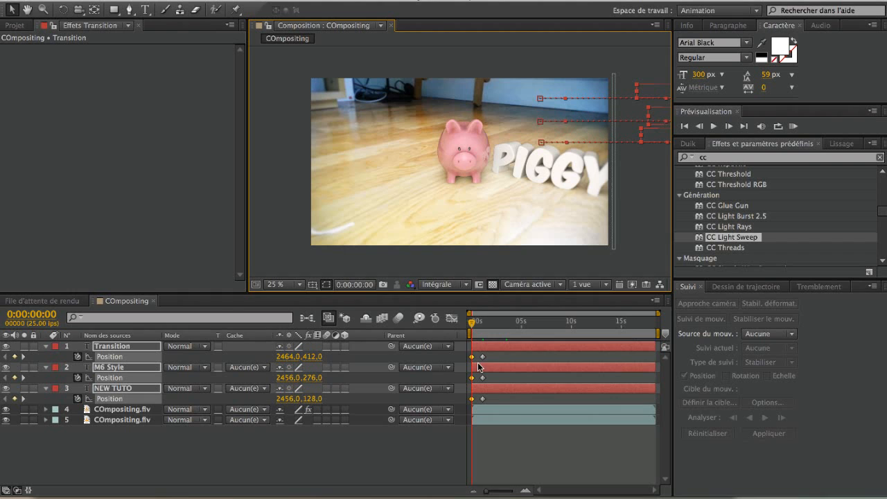
drag(473, 322, 490, 323)
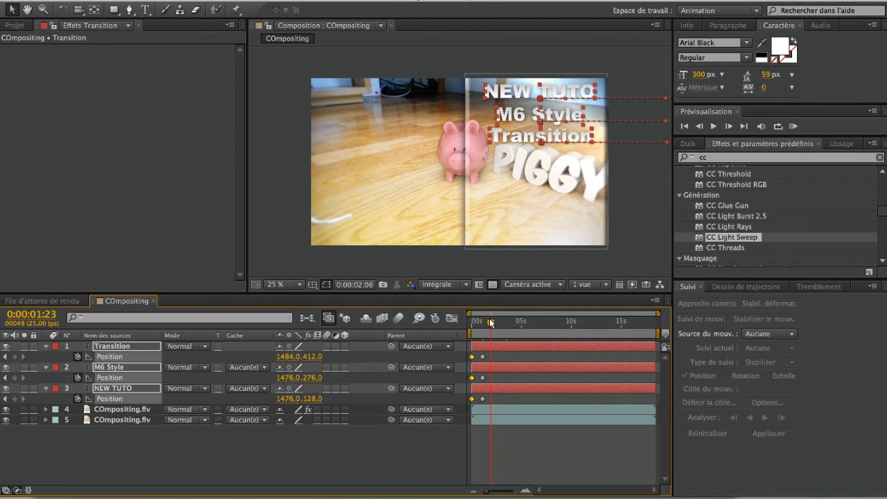
drag(559, 118, 552, 116)
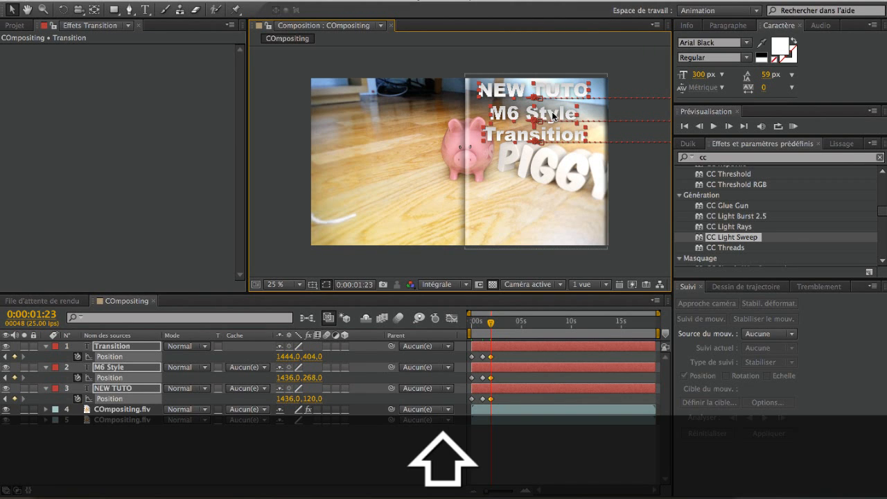
Step: Deselect the text layers, check the frame around 0:00:02:14, and collapse the three text layers' properties
click(570, 454)
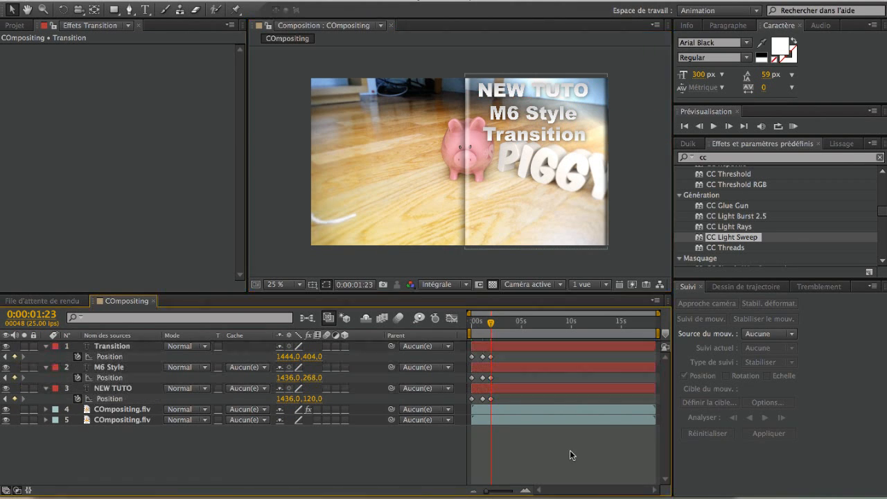
mouse_move(490, 330)
mouse_down()
mouse_move(469, 331)
mouse_move(496, 329)
mouse_up()
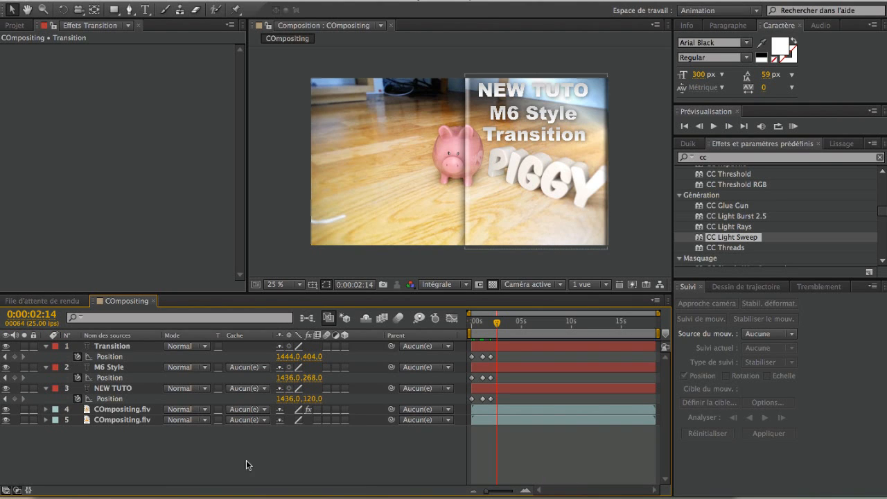
click(47, 346)
click(45, 356)
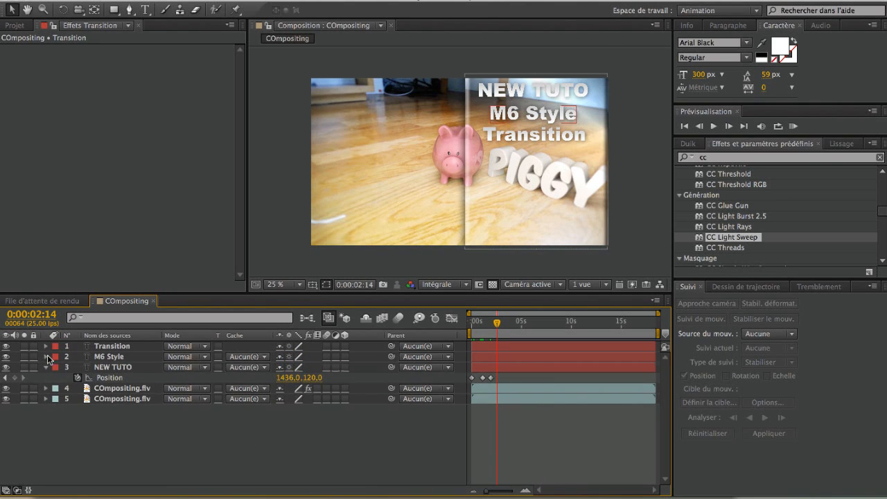
click(46, 367)
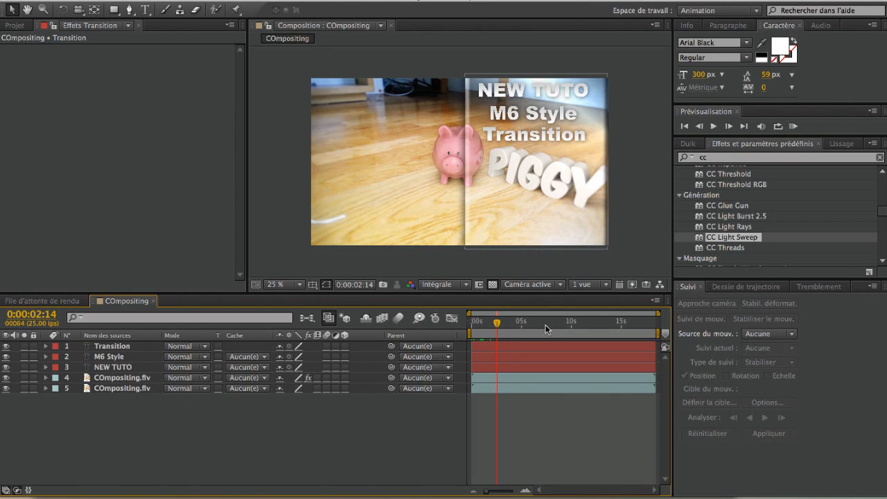
Step: At 0:00:05:24, add a mask path keyframe to Masque 1 on the upper COmpositing.flv layer
drag(499, 323, 533, 324)
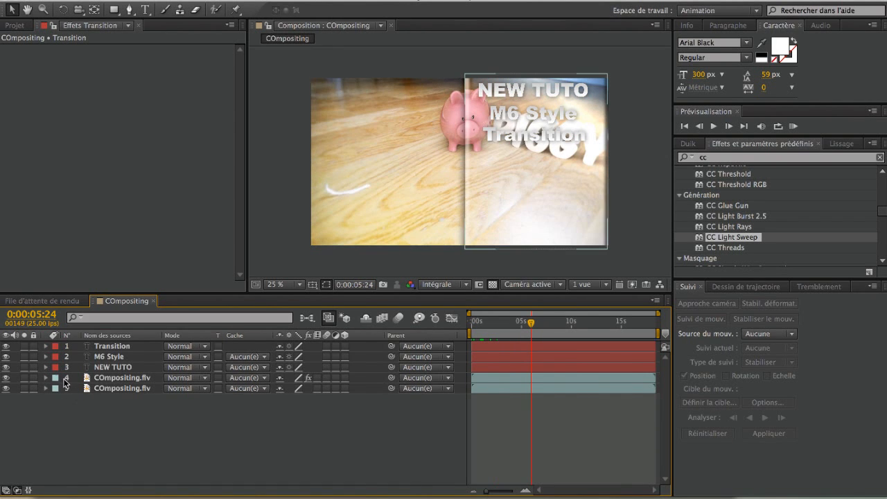
click(104, 378)
click(45, 378)
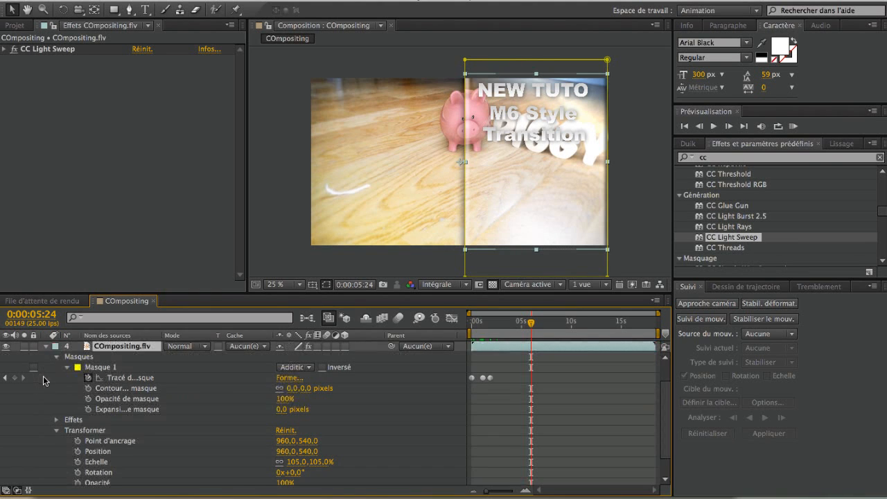
click(14, 378)
scroll(172, 459, up, 2)
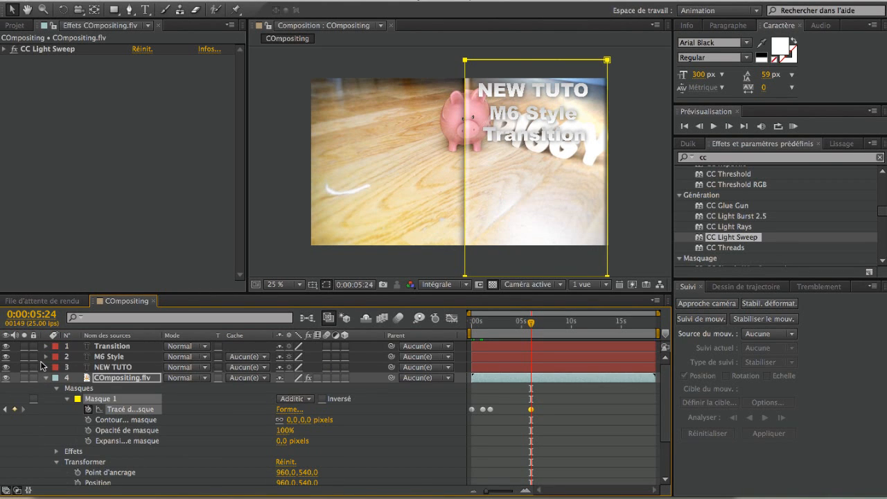
Step: At 0:00:05:24, add Position keyframes to the Transition, M6 Style and NEW TUTO layers
click(100, 346)
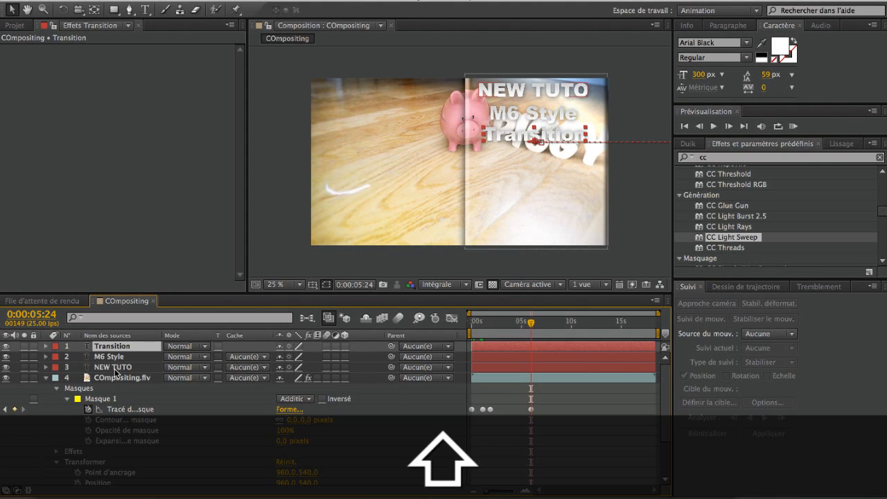
shift+click(115, 367)
key(p)
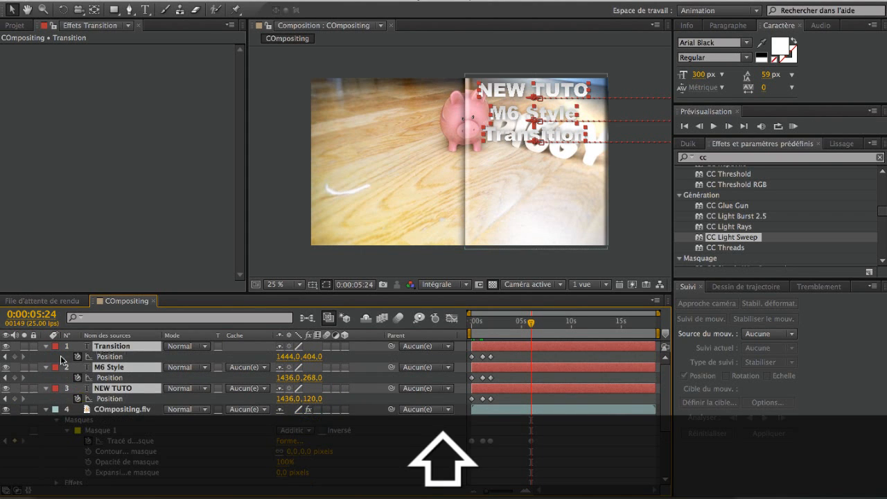
click(15, 357)
key(alt+shift+p)
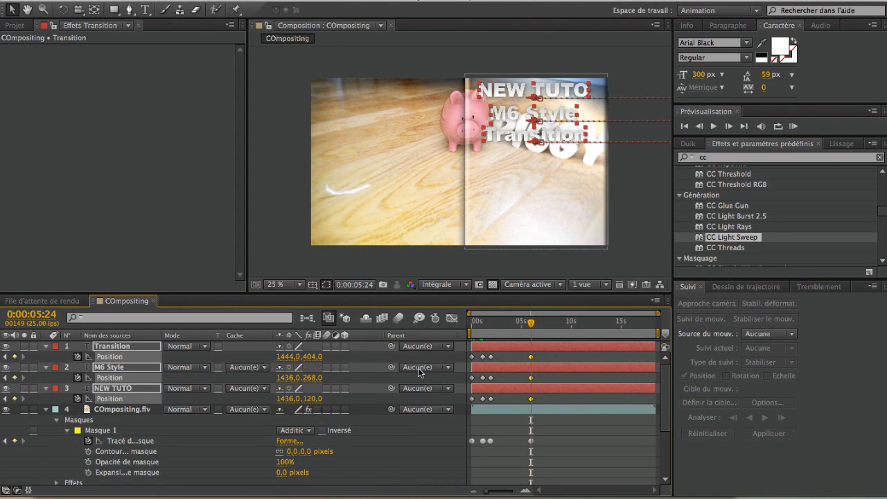
Step: At 0:00:06:22, move the three text layers and then the Masque 1 path beyond the frame's right edge
click(540, 324)
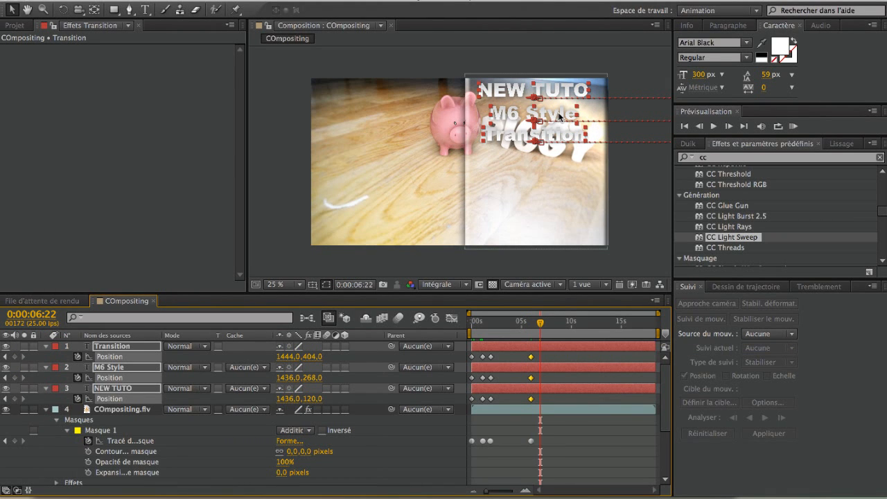
drag(558, 117, 697, 121)
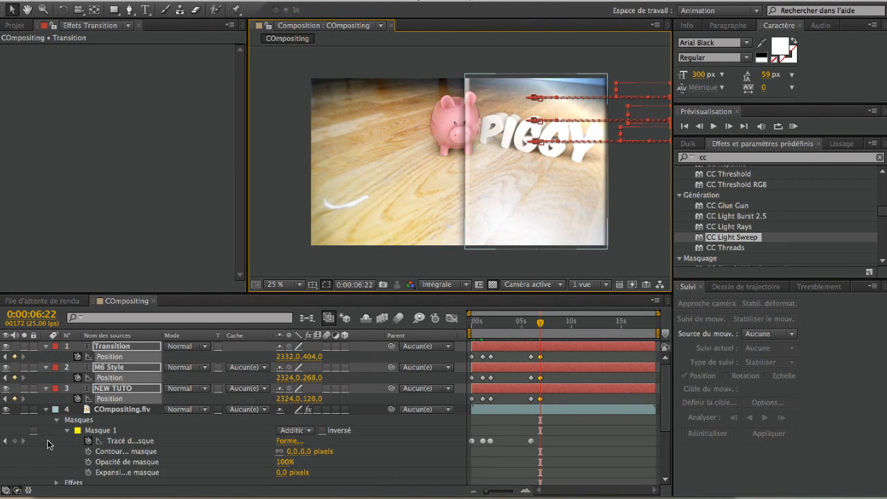
click(103, 433)
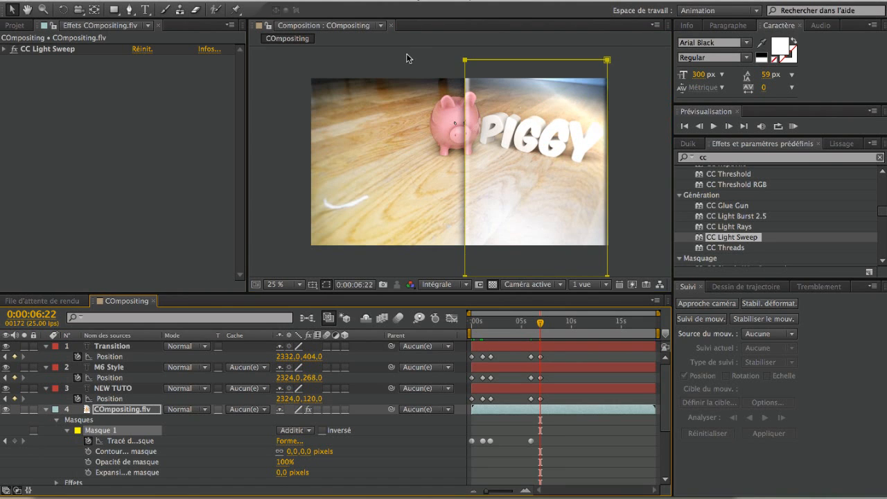
drag(425, 48, 624, 289)
drag(607, 148, 761, 134)
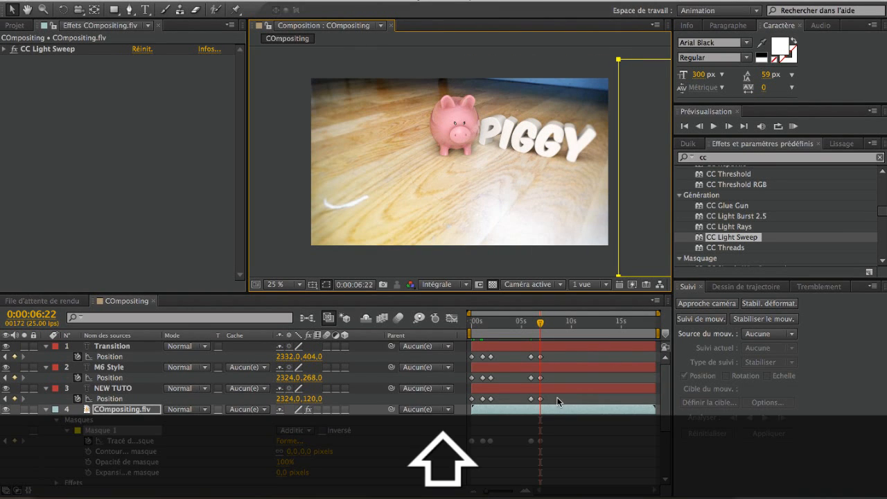
Step: Shift Masque 1's last path keyframe slightly later, to just before 0:00:07:13, and ease it
click(531, 326)
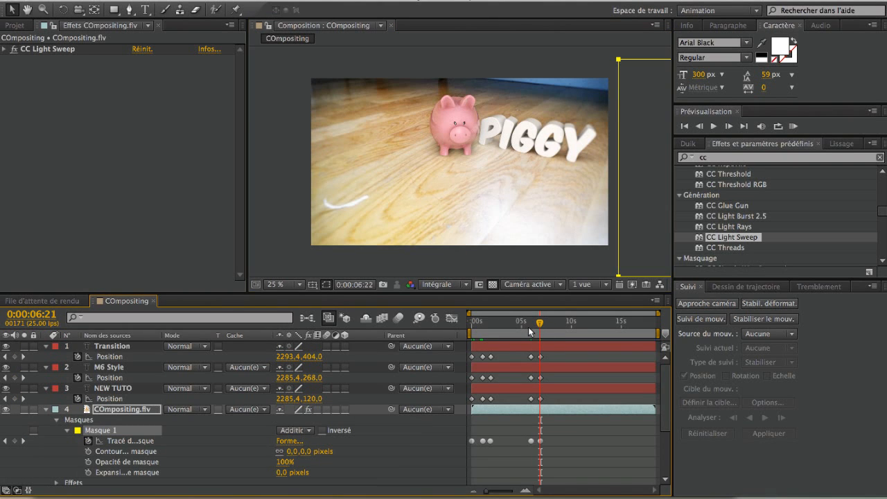
drag(533, 330, 546, 330)
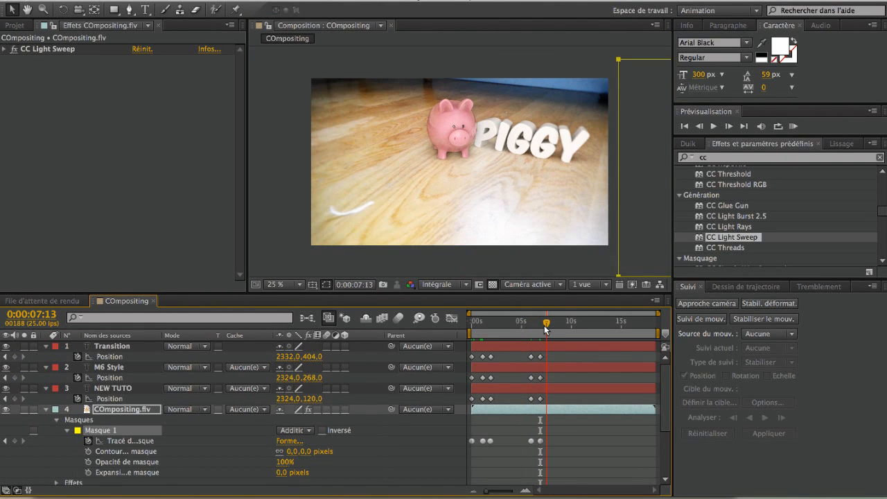
click(540, 441)
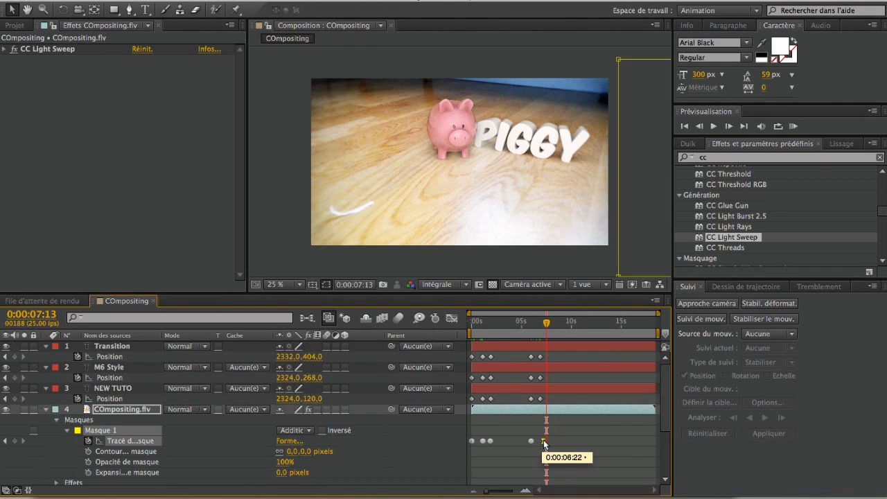
Step: Convert all Position keyframes of the three text layers to auto Bezier interpolation
drag(557, 353, 461, 412)
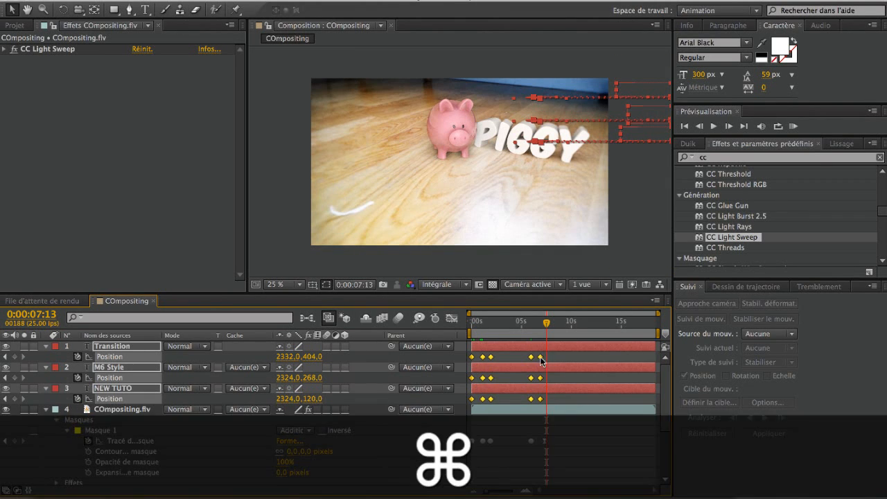
super+click(540, 357)
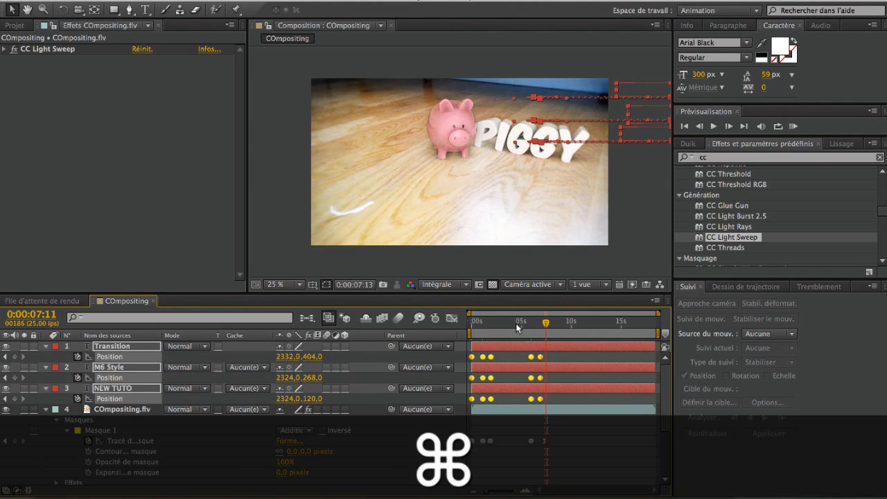
click(509, 323)
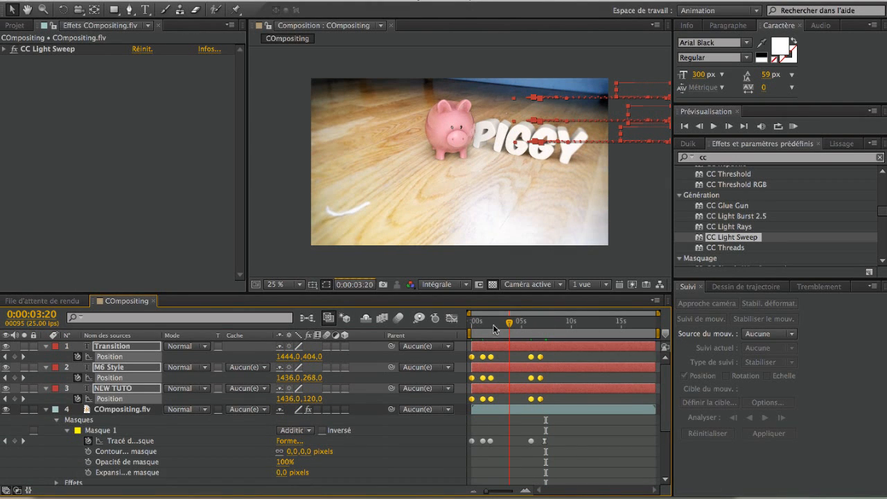
Step: Set the preview resolution to Un demi, end the work area at about 8.5 seconds, and run a RAM preview
click(450, 283)
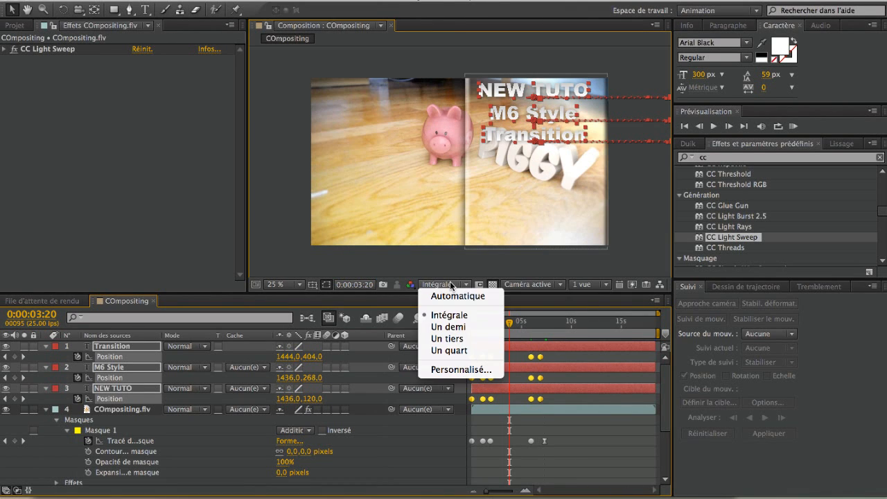
click(450, 329)
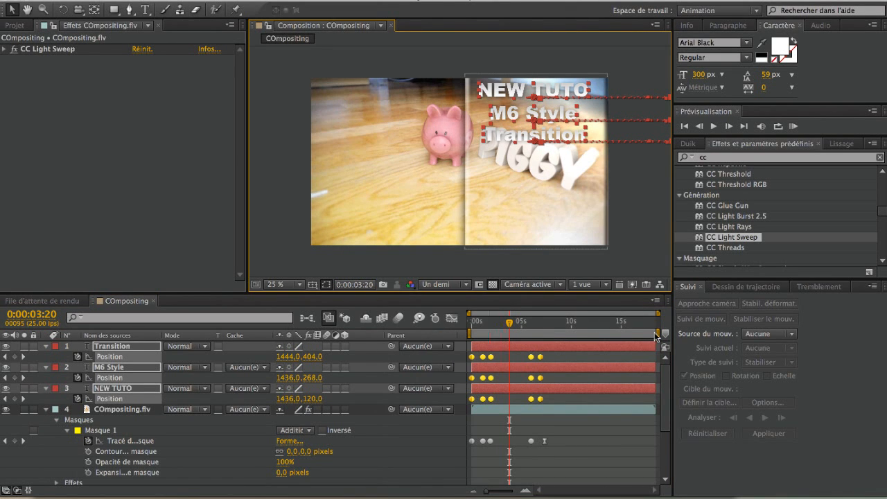
drag(658, 334, 558, 334)
click(794, 126)
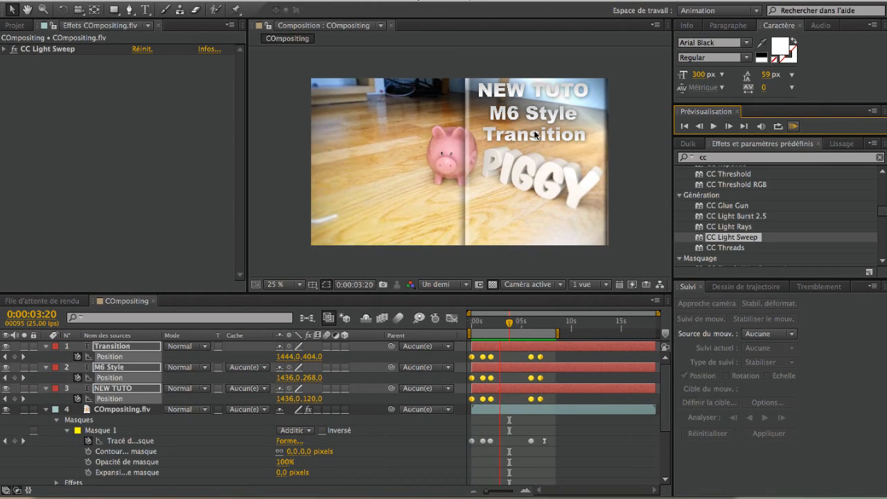
Step: Ease the three text layers' slide-in Position keyframes and delete their middle Position keyframes near 0:00:01:03
click(508, 322)
drag(508, 322, 485, 323)
key(shift+Right)
key(shift+Right)
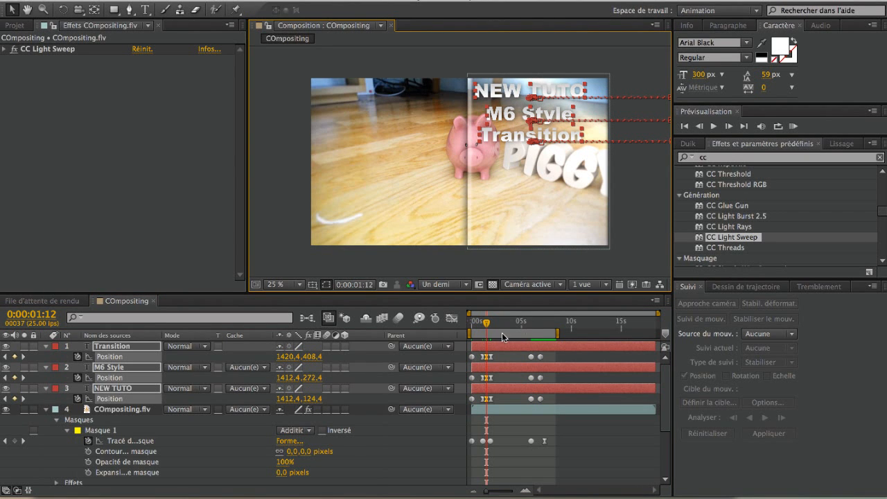
mouse_move(486, 323)
mouse_down()
mouse_move(475, 321)
mouse_move(486, 321)
mouse_up()
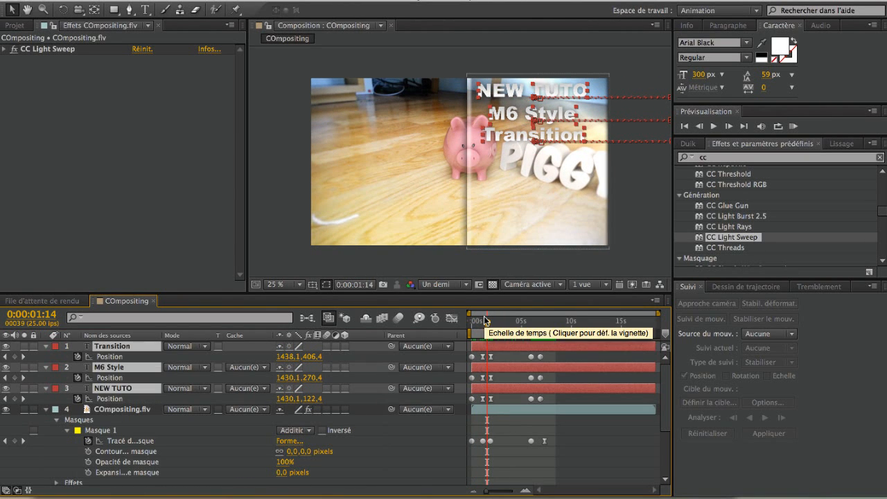
drag(486, 356, 491, 399)
drag(485, 323, 399, 365)
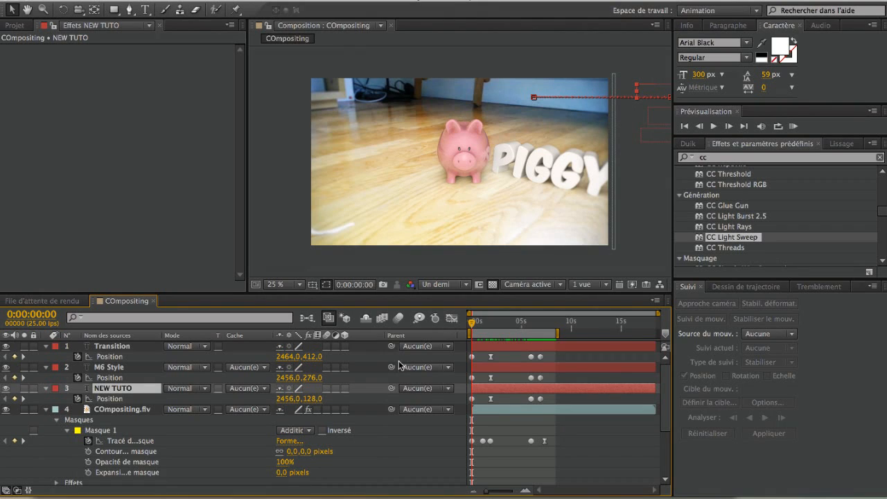
Step: Enable motion blur on the three text layers and the composition, and run a RAM preview
click(327, 346)
click(326, 367)
click(326, 408)
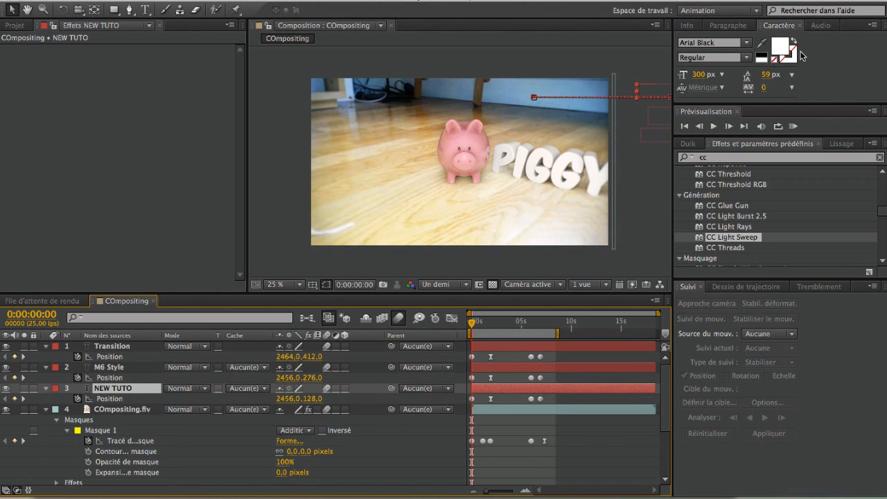
click(794, 126)
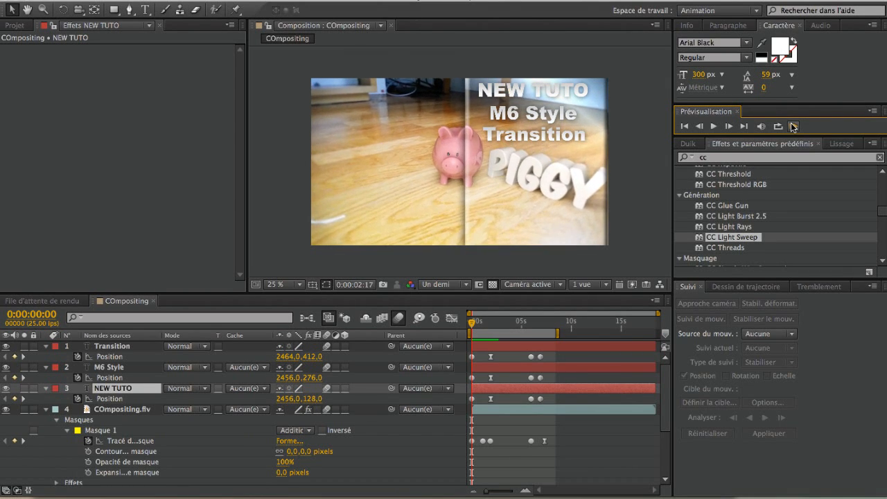
click(683, 215)
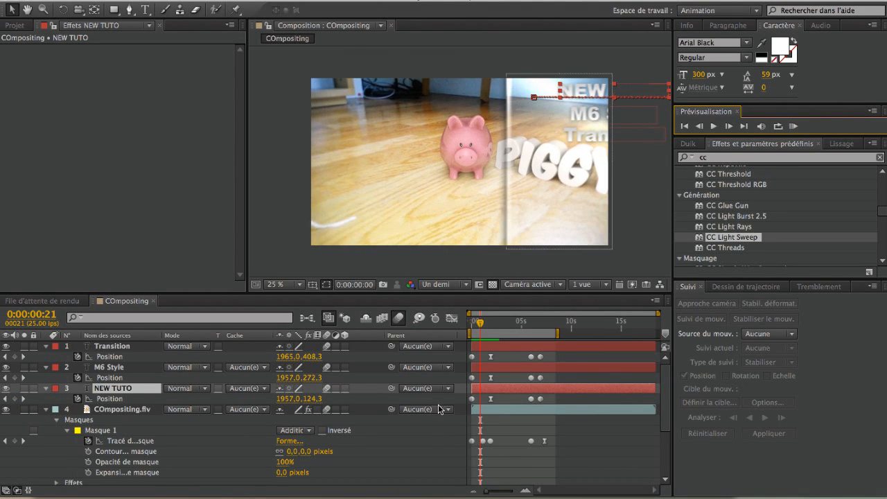
Step: Stagger the text layers' arrival keyframes earlier so NEW TUTO arrives first, M6 Style second and Transition last
drag(483, 334, 472, 333)
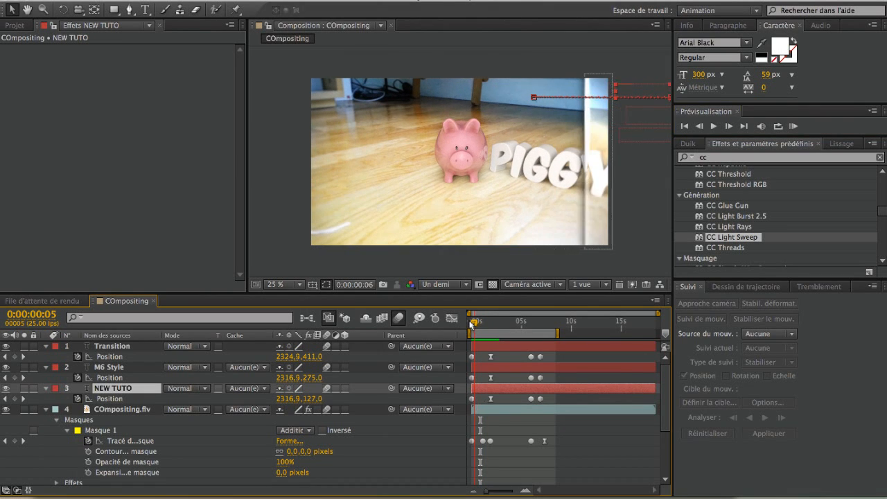
click(490, 400)
drag(488, 403, 483, 378)
click(490, 378)
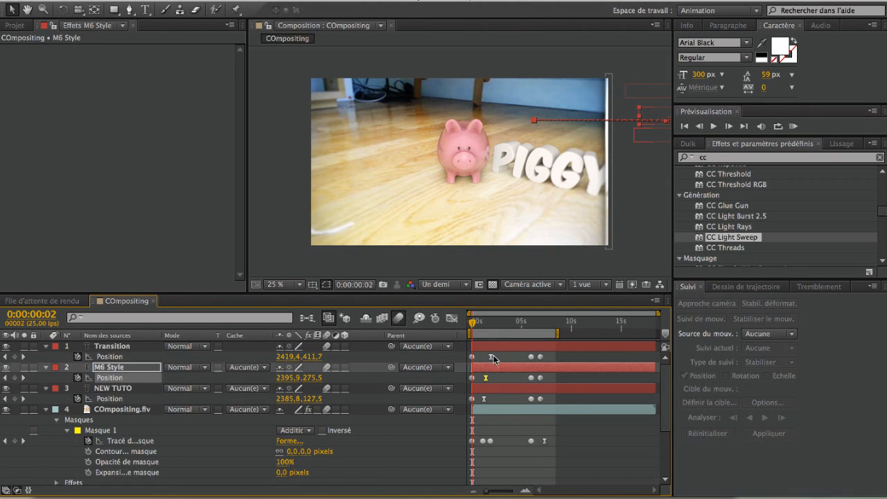
click(492, 357)
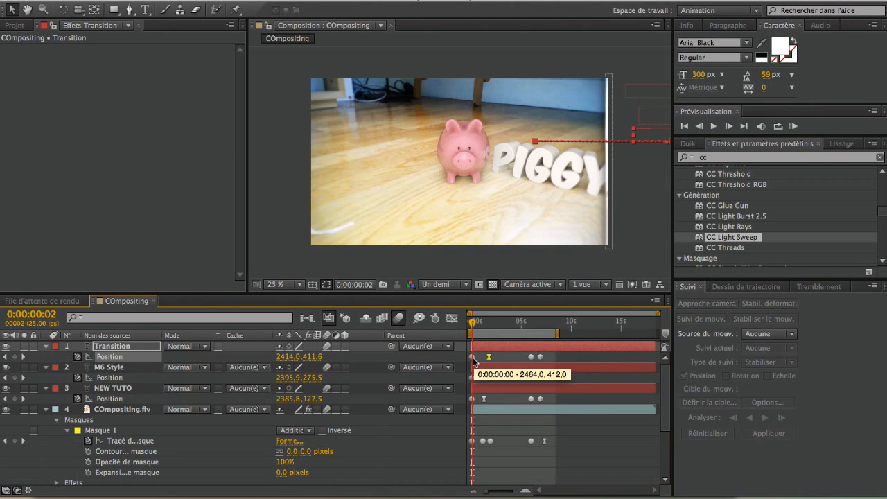
Step: Delay the first Position keyframes of Transition and M6 Style, giving Transition the longer delay
drag(473, 326, 496, 325)
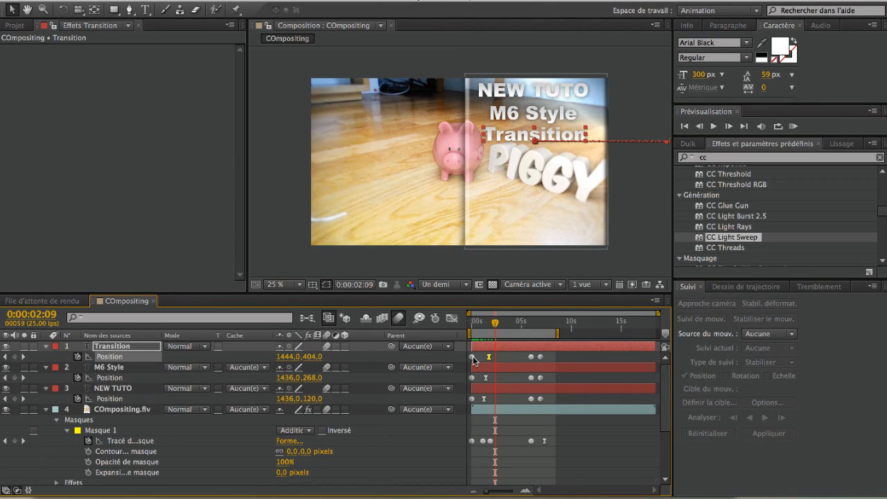
drag(473, 356, 479, 372)
click(474, 379)
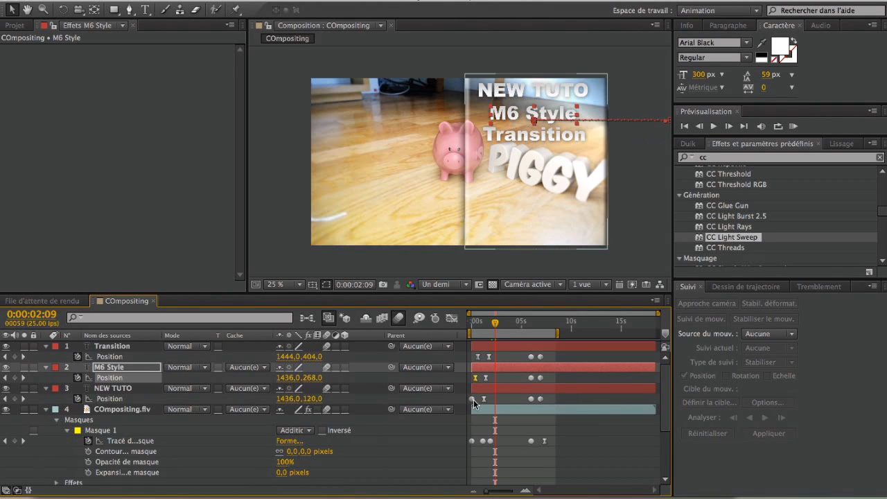
Step: Set NEW TUTO's arrival keyframe to 0:00:01:06 and run a RAM preview of the staggered titles
click(485, 400)
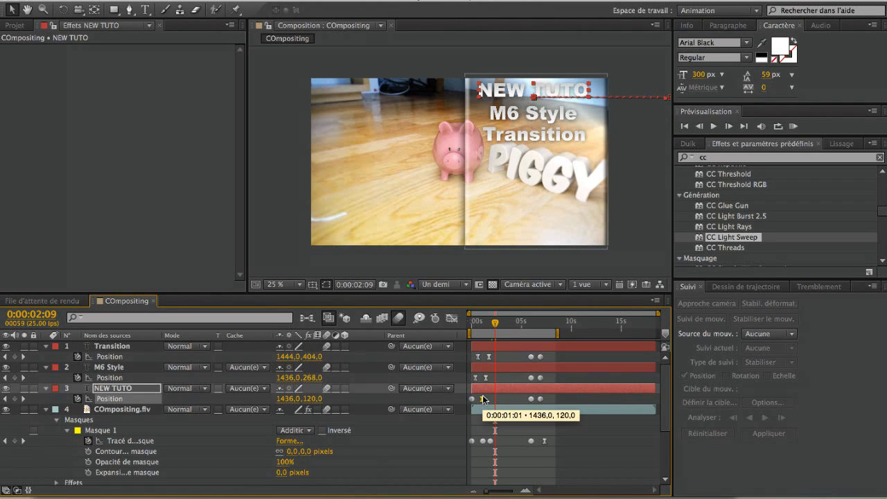
drag(495, 322, 483, 328)
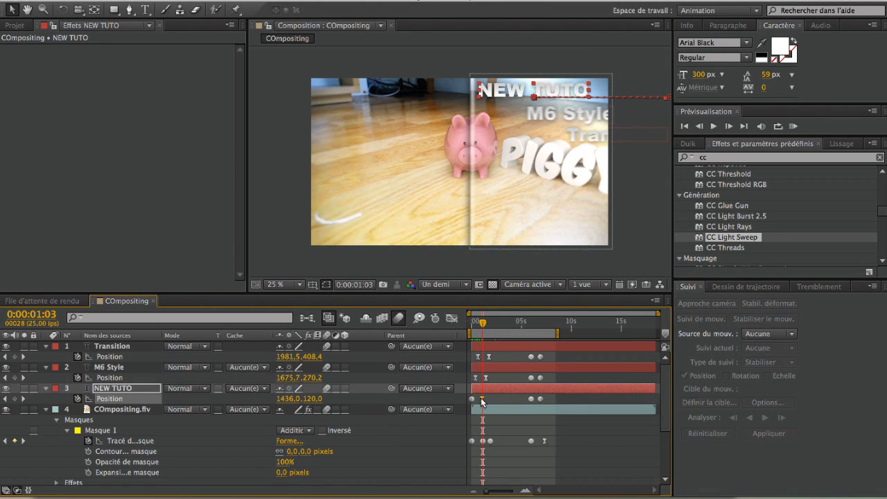
drag(484, 400, 485, 401)
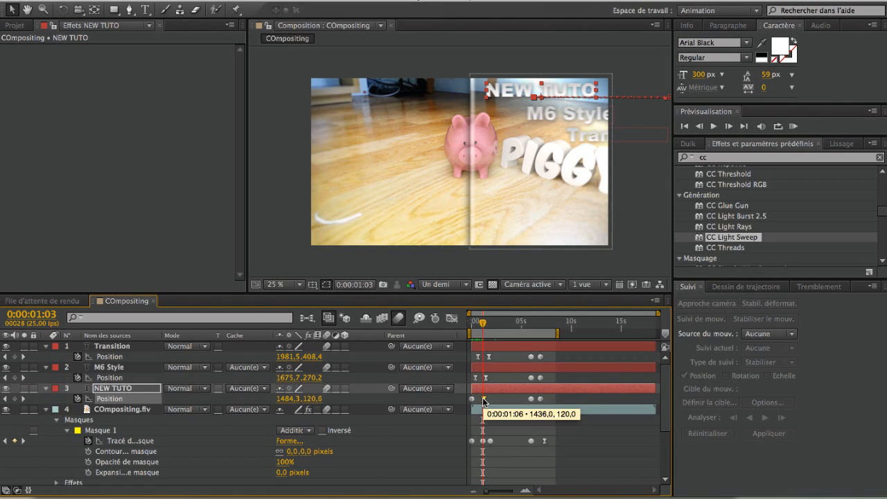
key(KP_0)
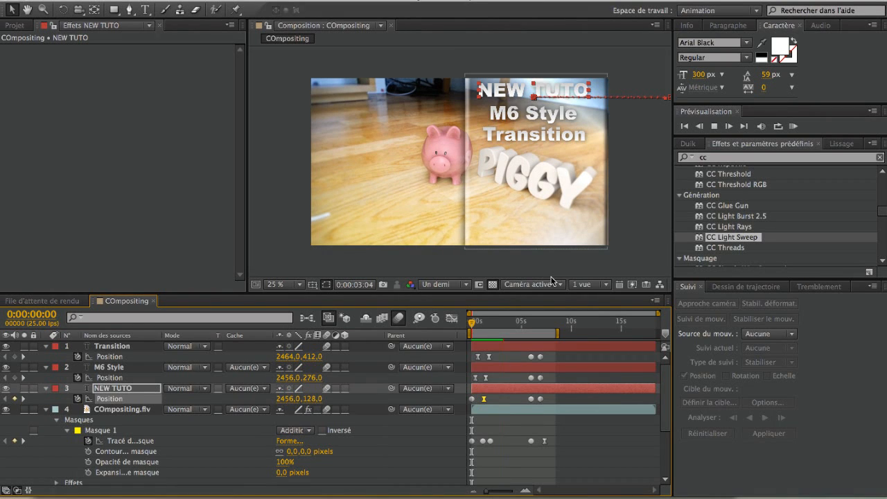
click(792, 127)
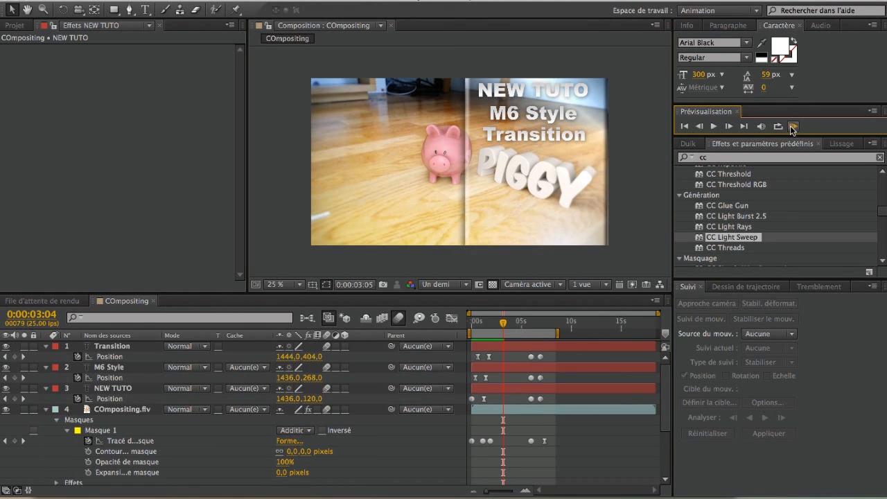